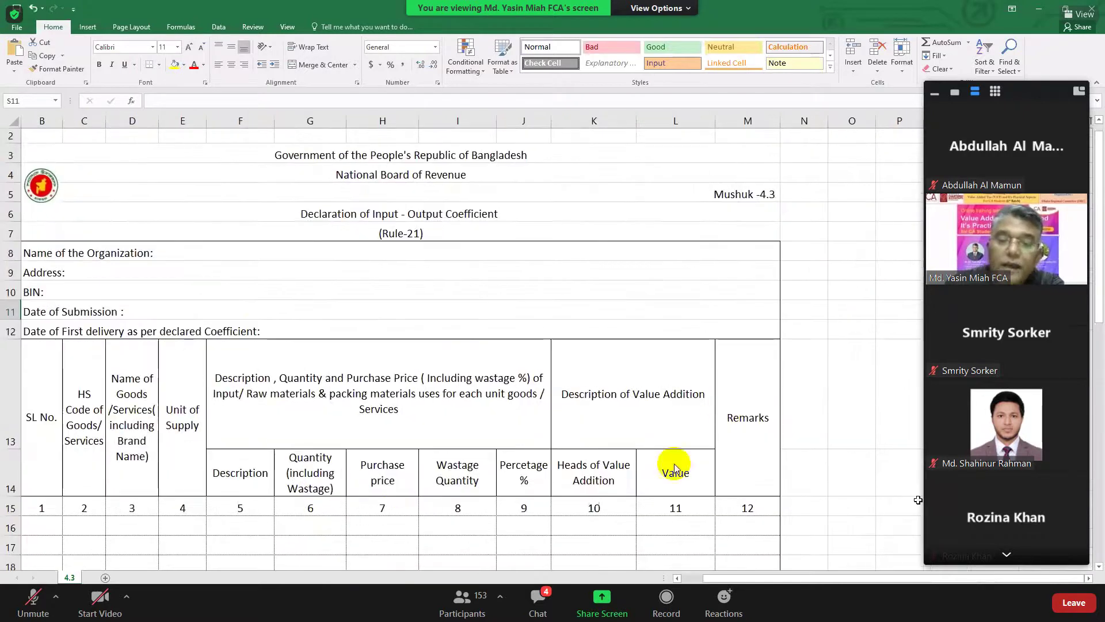
# Step: Hide the participant video thumbnails covering the shared worksheet
pyautogui.moveTo(1026, 115)
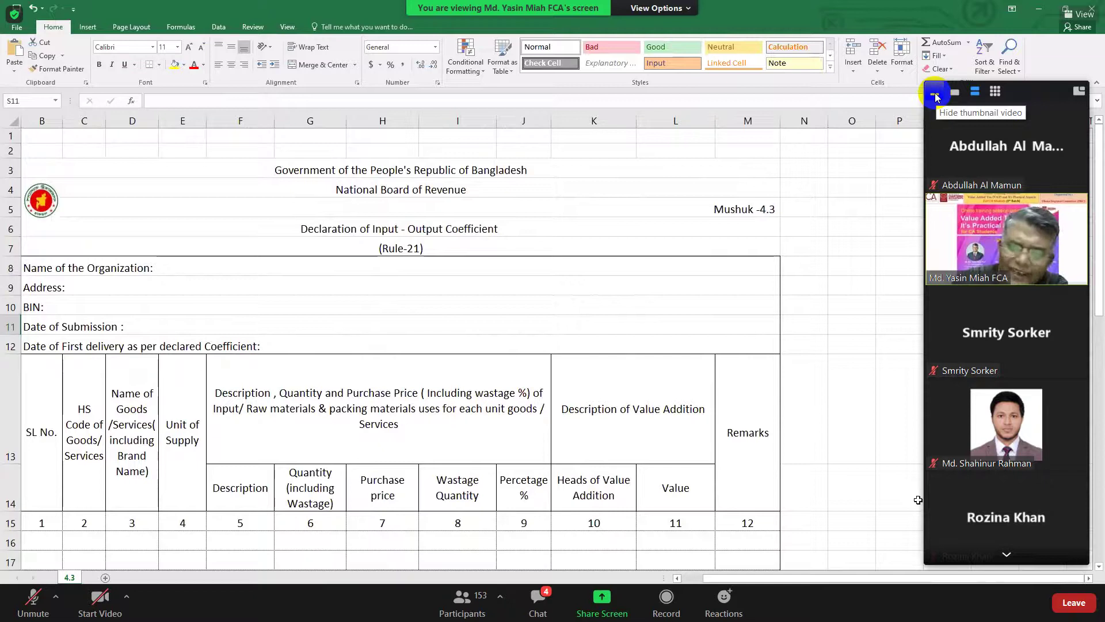
pyautogui.click(935, 92)
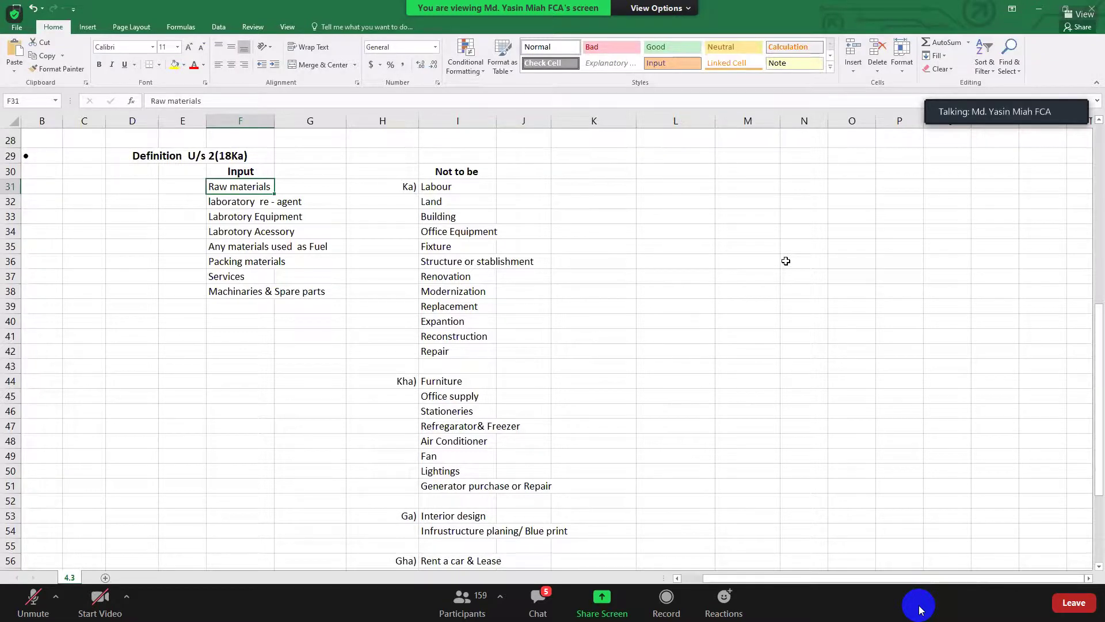
# Step: Examine the Input and Not to be lists under Definition U/s 2(18Ka), including the Labour and Services entries
pyautogui.click(439, 184)
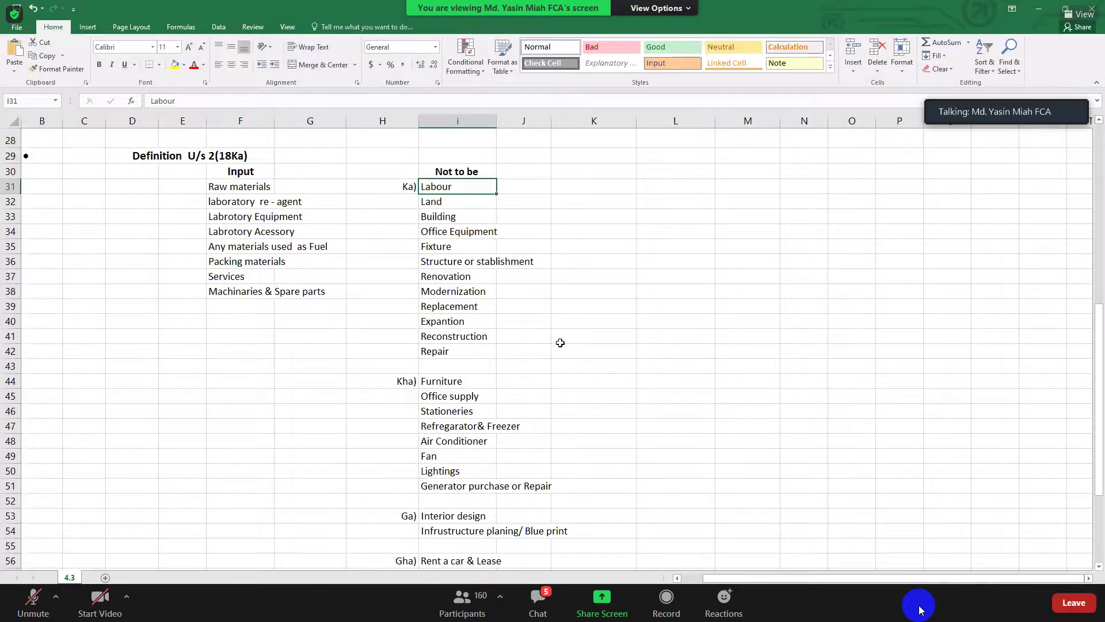
pyautogui.scroll(-1, 560, 343)
pyautogui.scroll(1, 561, 343)
pyautogui.scroll(-4, 340, 381)
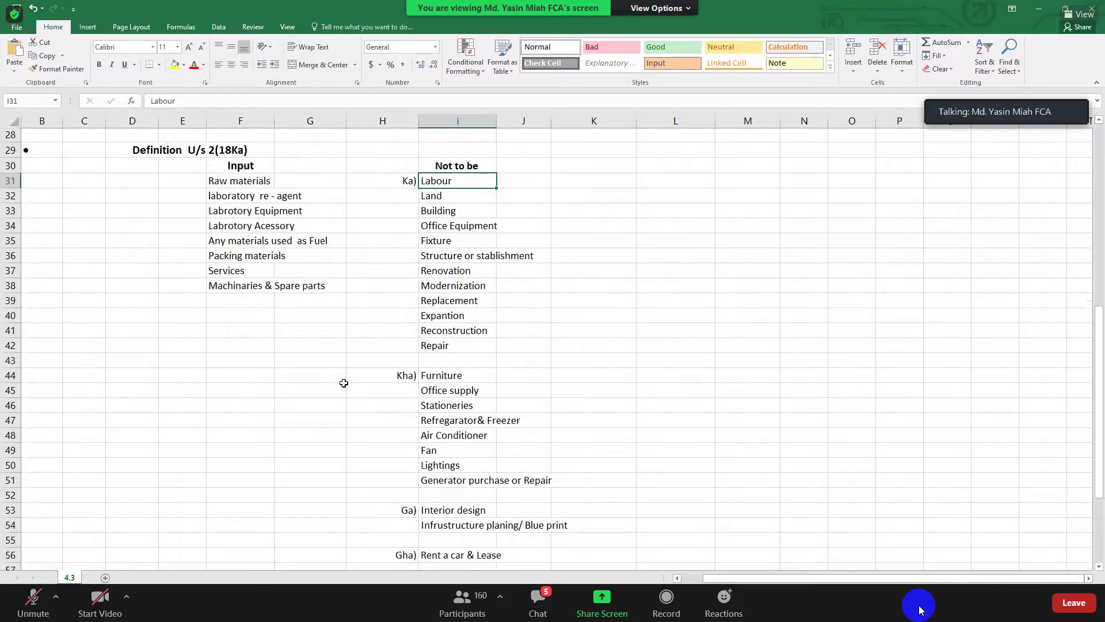
pyautogui.scroll(9, 343, 383)
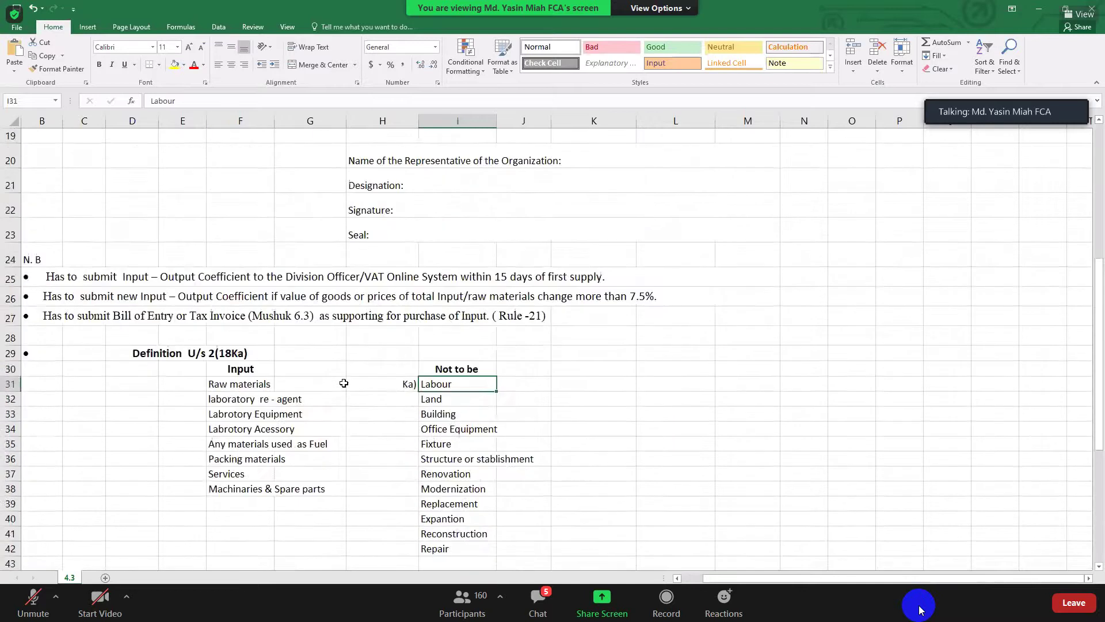
pyautogui.scroll(-5, 344, 383)
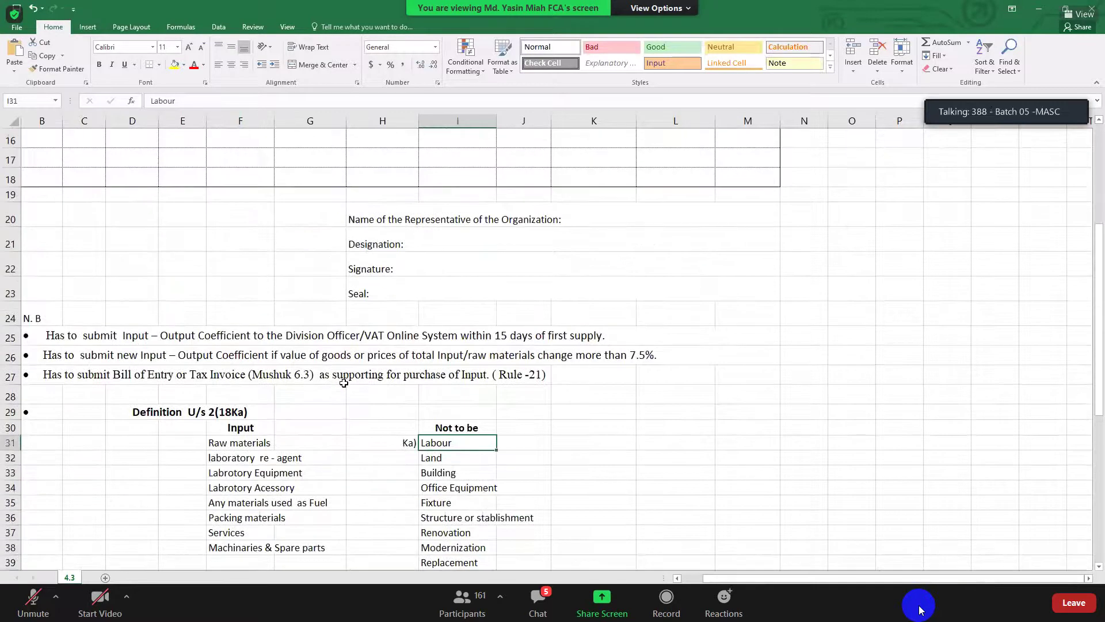
pyautogui.click(228, 275)
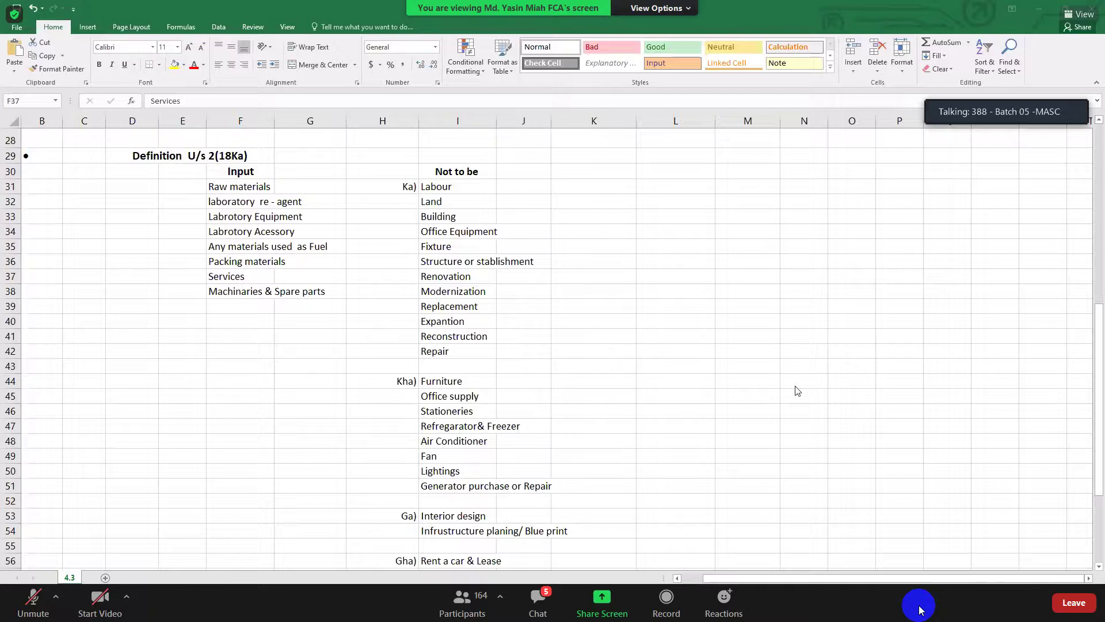
pyautogui.click(246, 277)
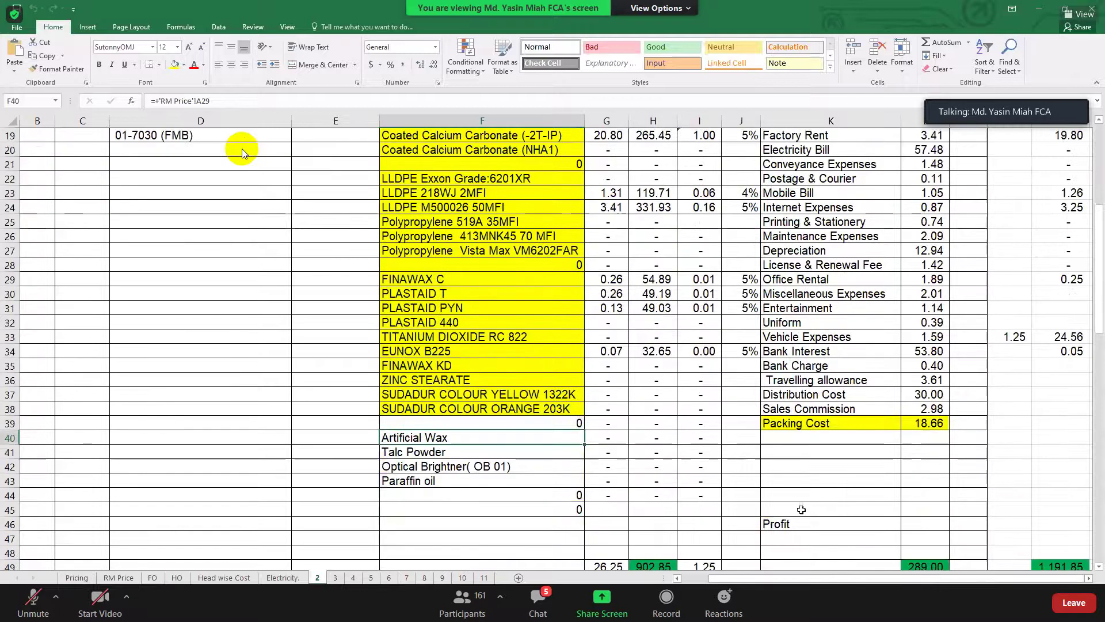
# Step: Highlight the value addition heads in column K, starting from Salary & Others Allowance, to review the cost items down to Packing Cost
pyautogui.click(866, 423)
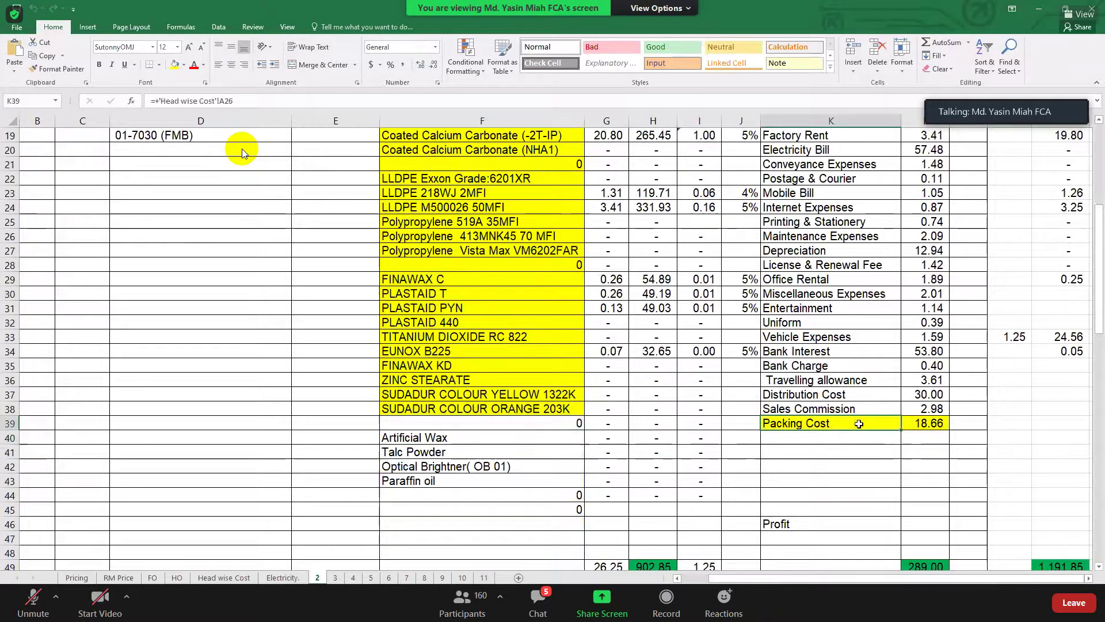
pyautogui.scroll(3, 889, 465)
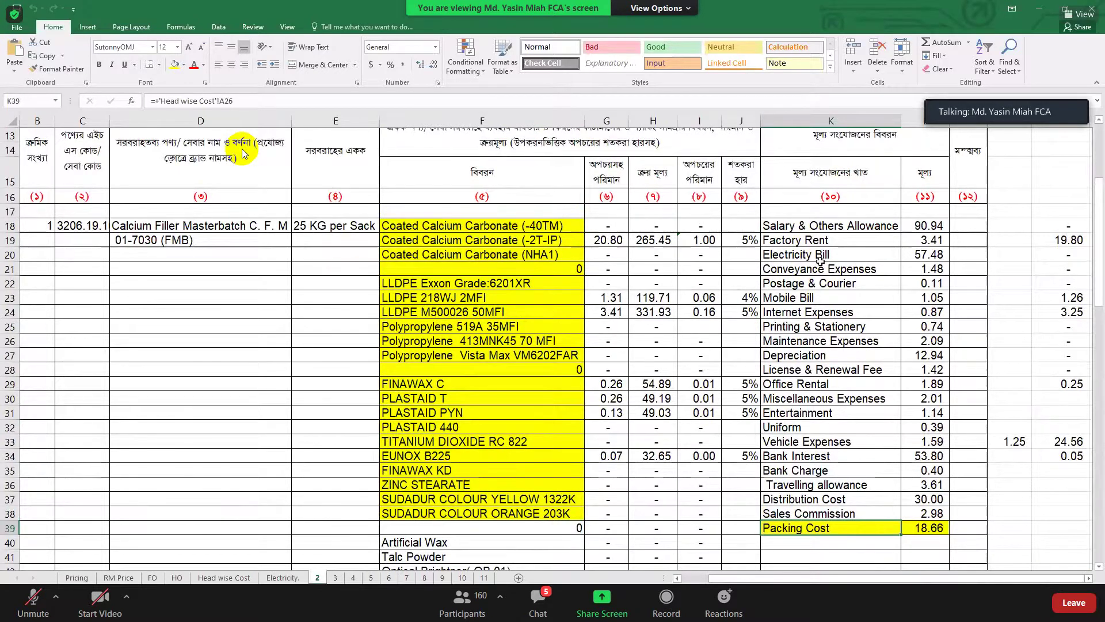
pyautogui.hotkey('ctrl', 'Up')
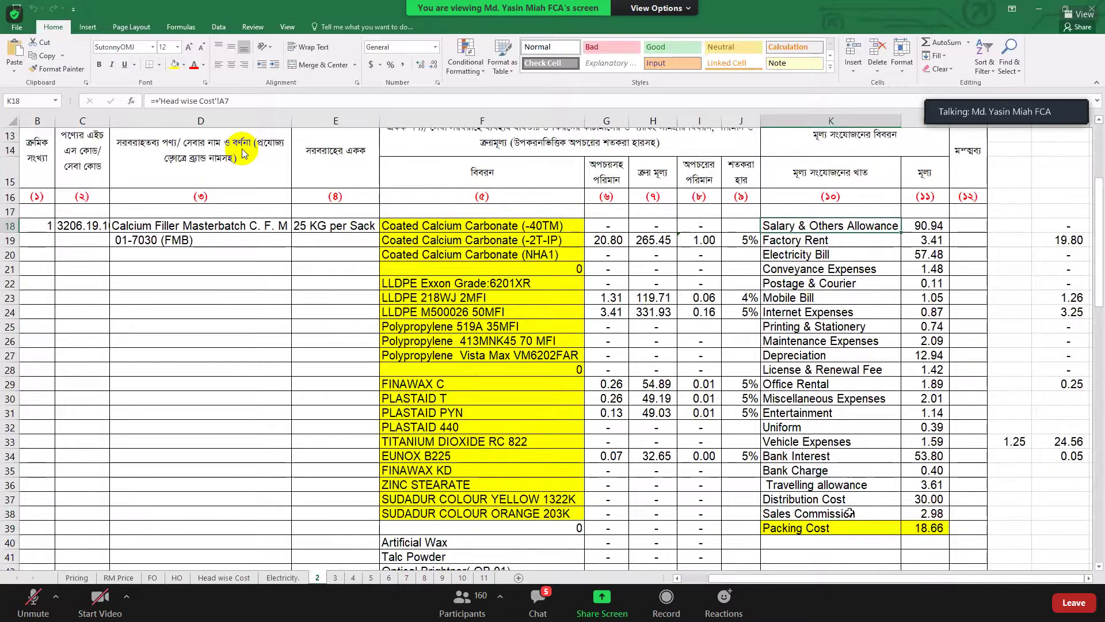
pyautogui.keyDown('shift'); pyautogui.click(851, 512); pyautogui.keyUp('shift')
pyautogui.hotkey('shift', 'Down')
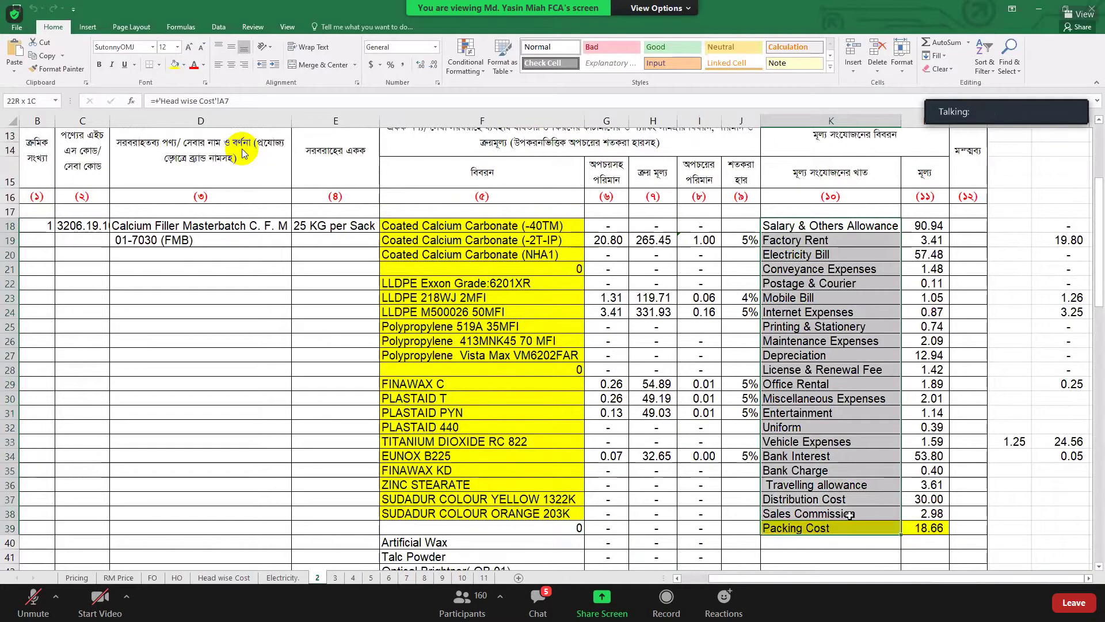
pyautogui.keyDown('shift'); pyautogui.click(851, 514); pyautogui.keyUp('shift')
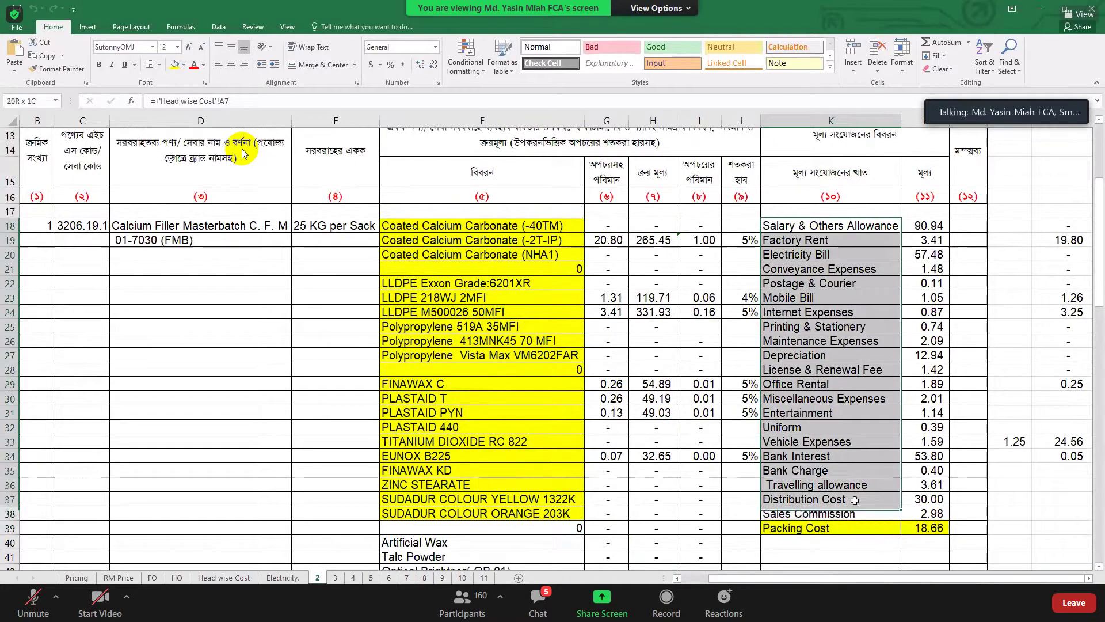
pyautogui.keyDown('shift'); pyautogui.click(855, 500); pyautogui.keyUp('shift')
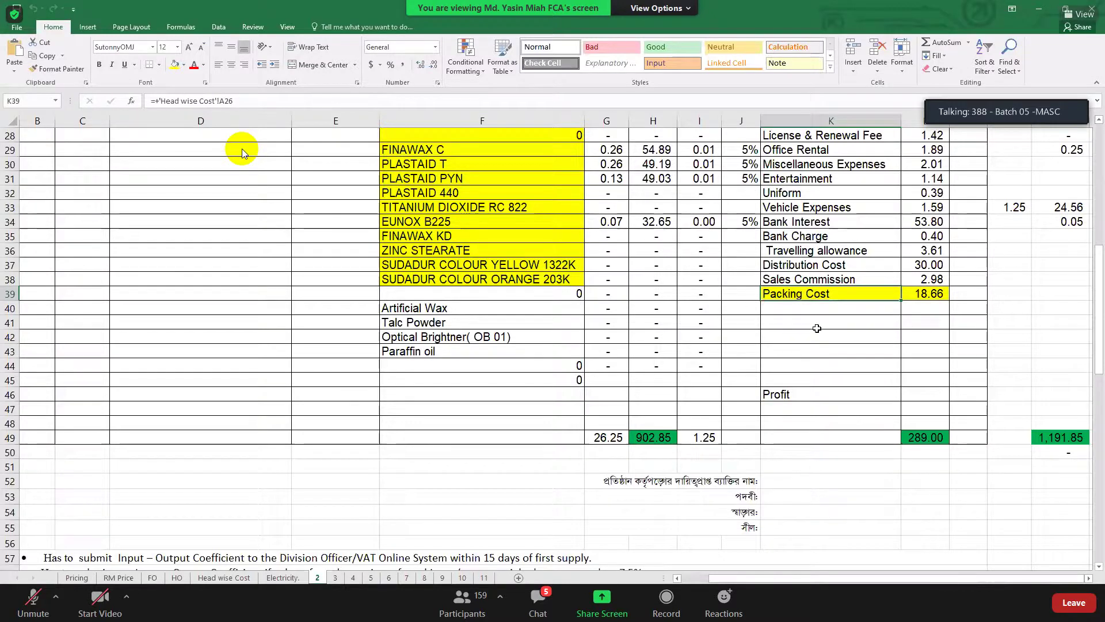
# Step: Compare the Packing Cost head in K39 with the unnamed raw material row at F39 in the coefficient sheet
pyautogui.click(457, 297)
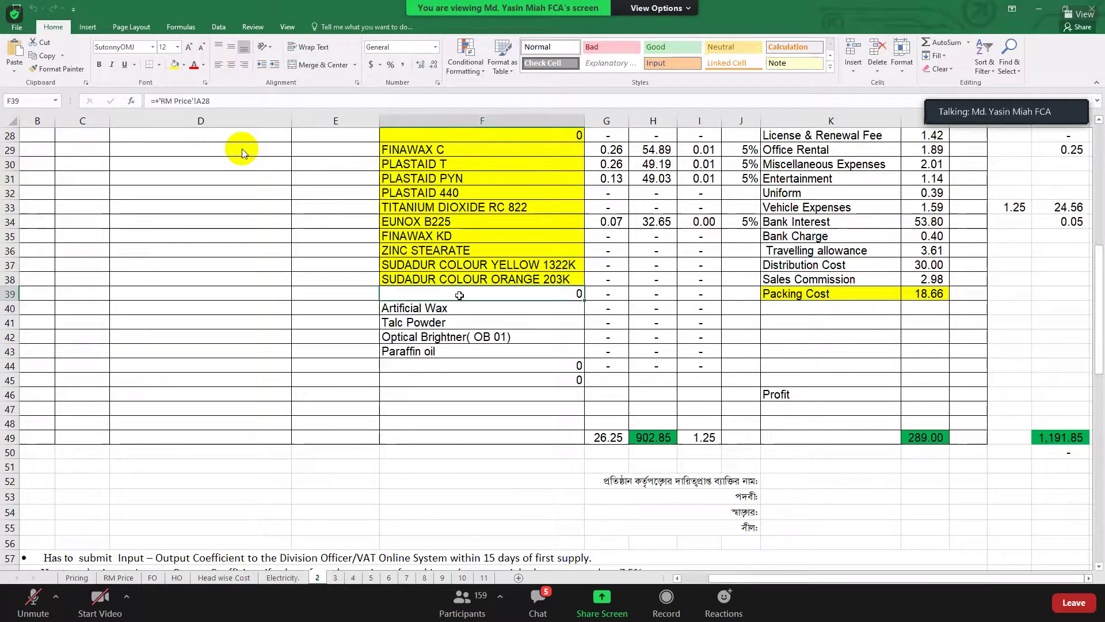
pyautogui.scroll(5, 460, 296)
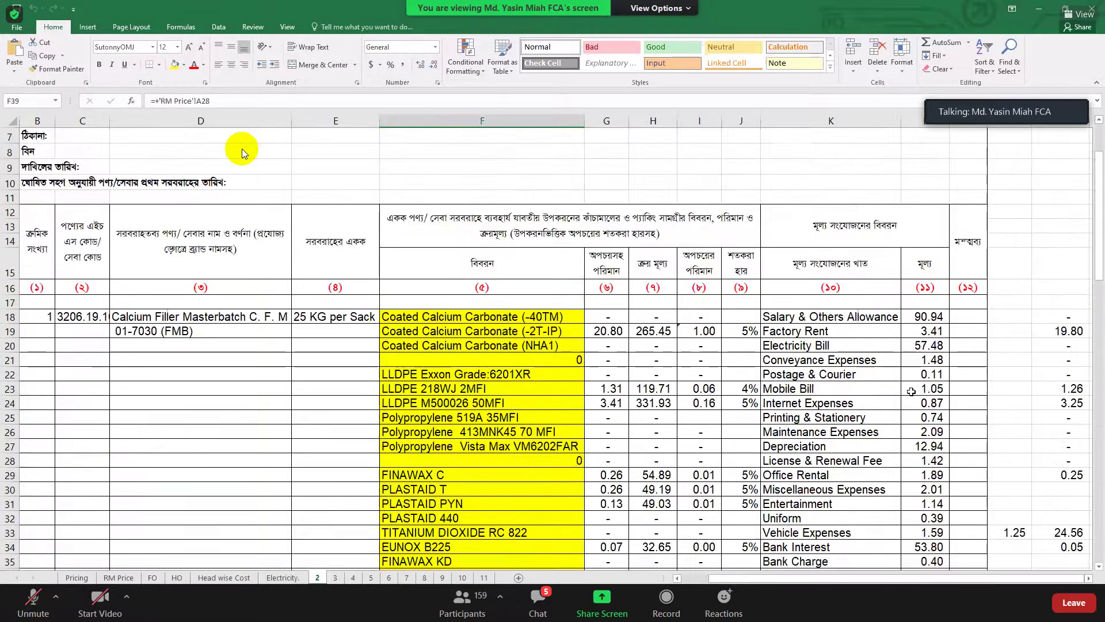
pyautogui.scroll(-3, 847, 461)
pyautogui.click(866, 466)
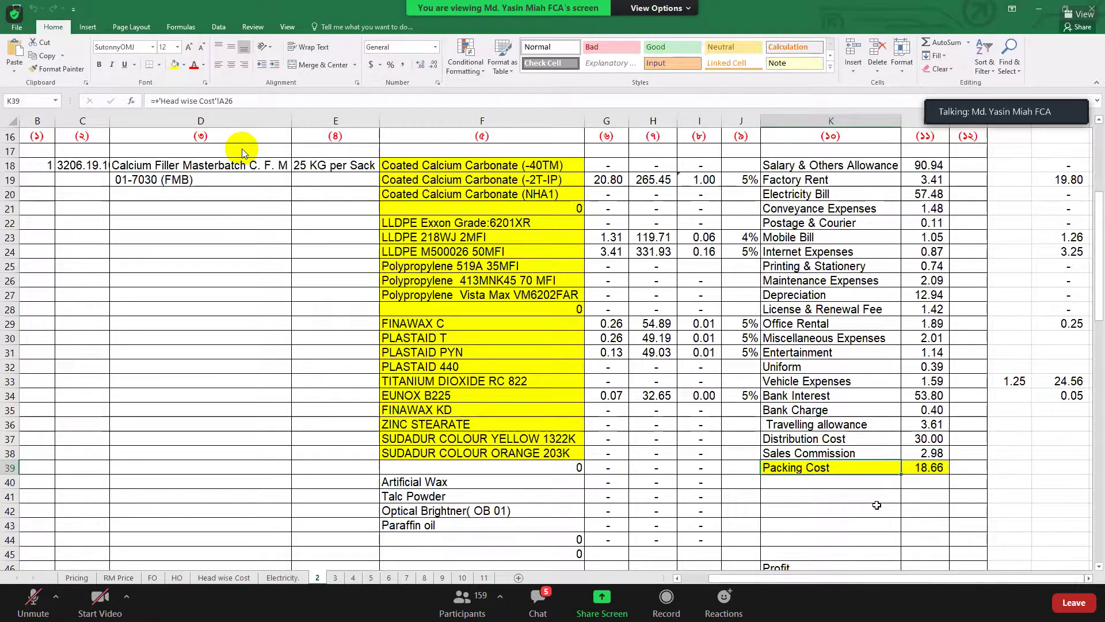
pyautogui.click(532, 468)
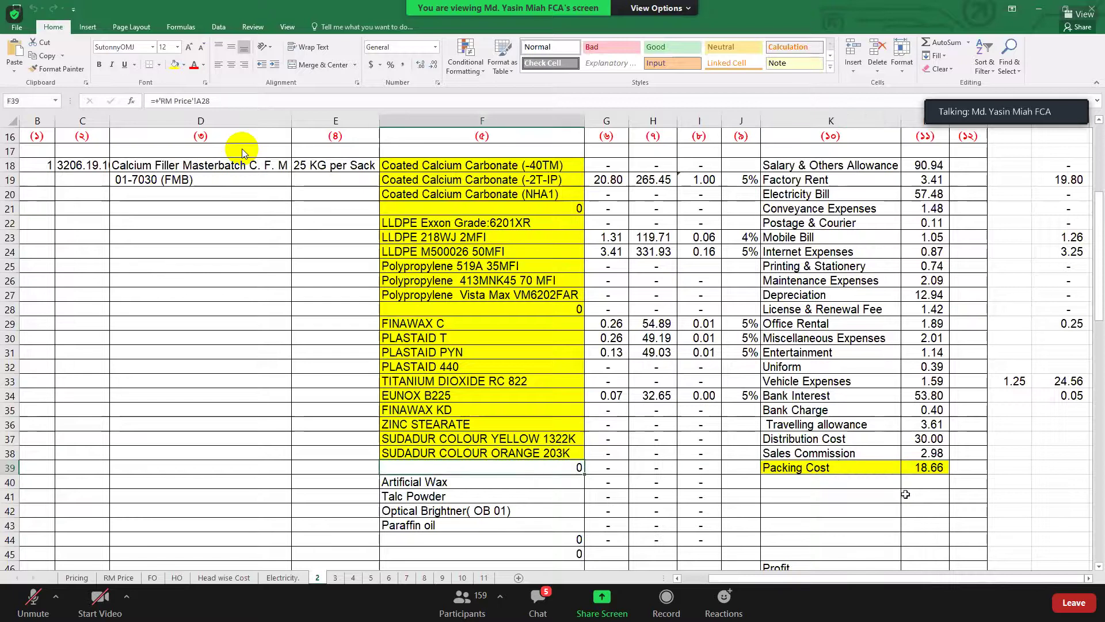
pyautogui.click(837, 467)
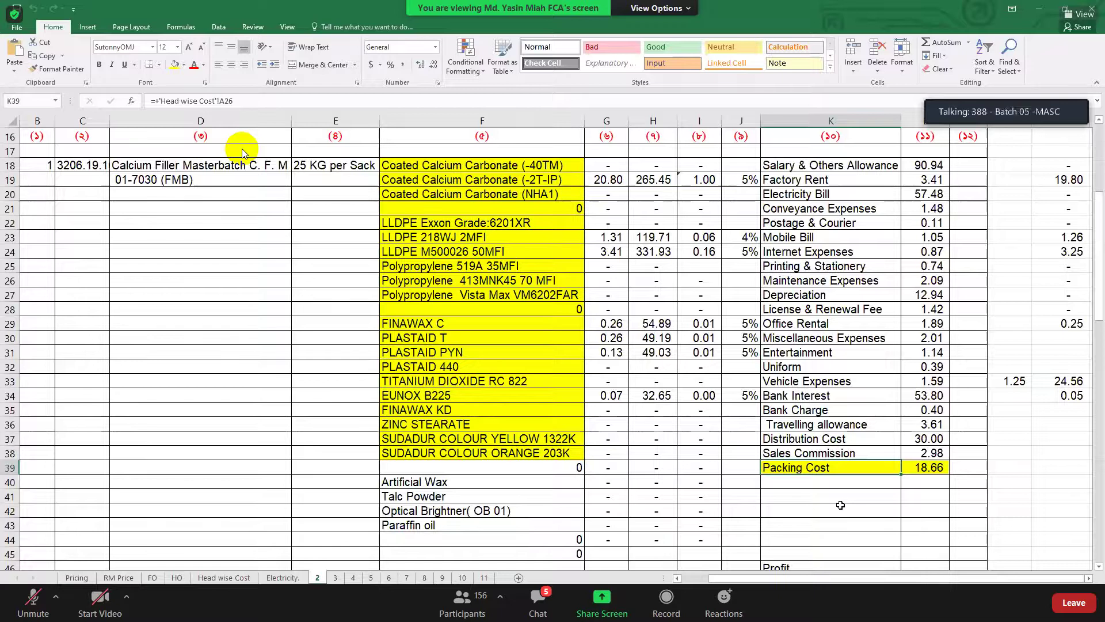
pyautogui.scroll(-2, 242, 149)
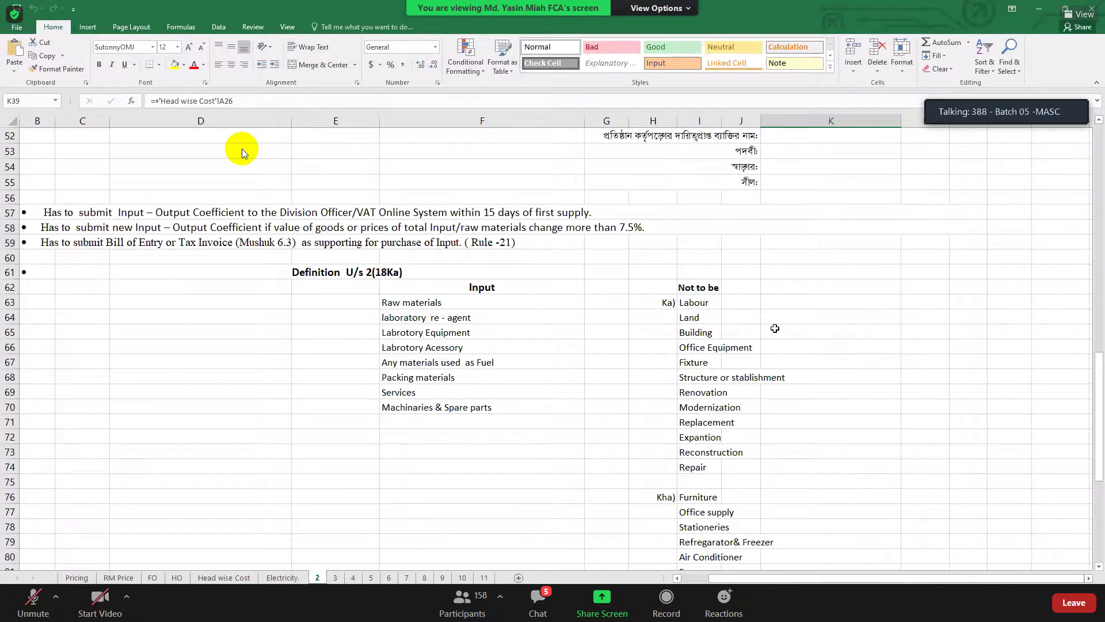
# Step: Enter "Design codt (Product)" as the input description in cell F39, below SUDADUR COLOUR ORANGE 203K
pyautogui.scroll(5, 775, 328)
pyautogui.scroll(5, 480, 427)
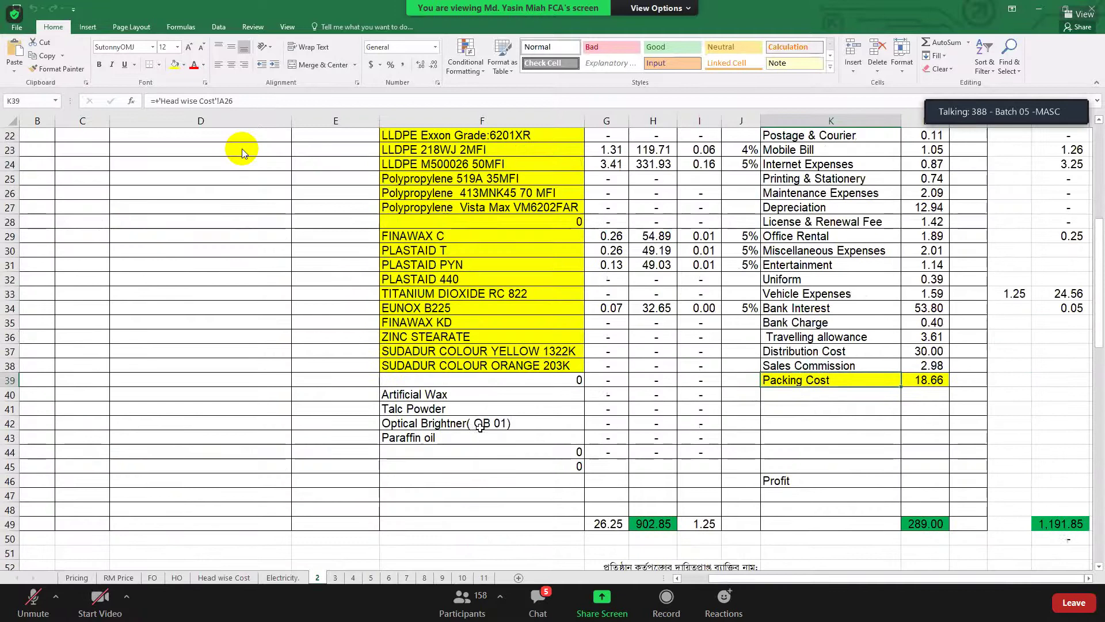
pyautogui.click(429, 381)
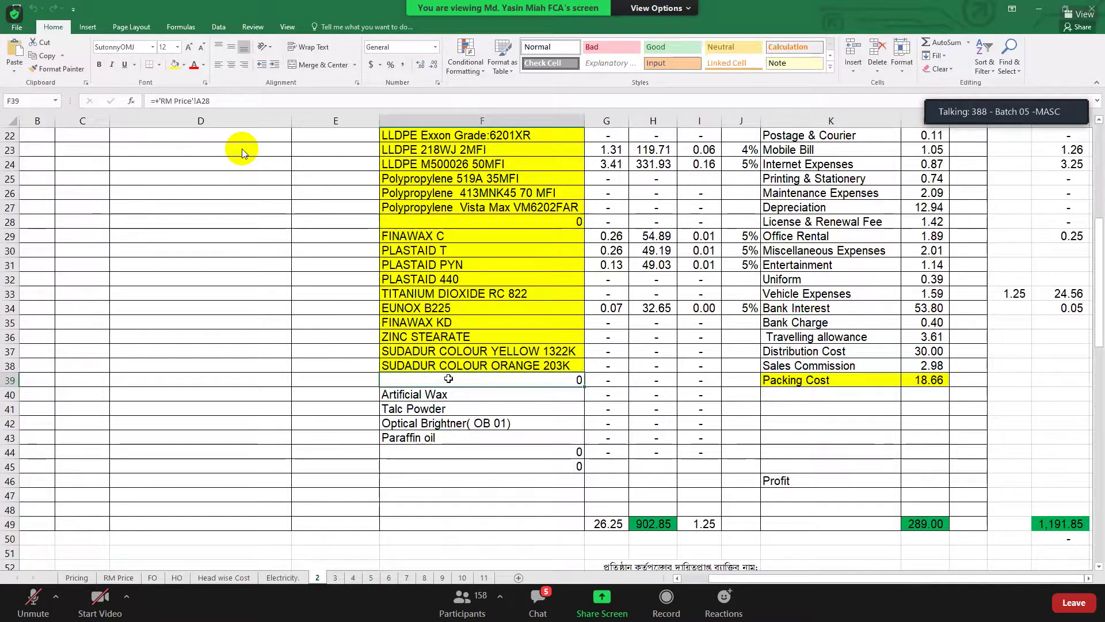
pyautogui.write('D')
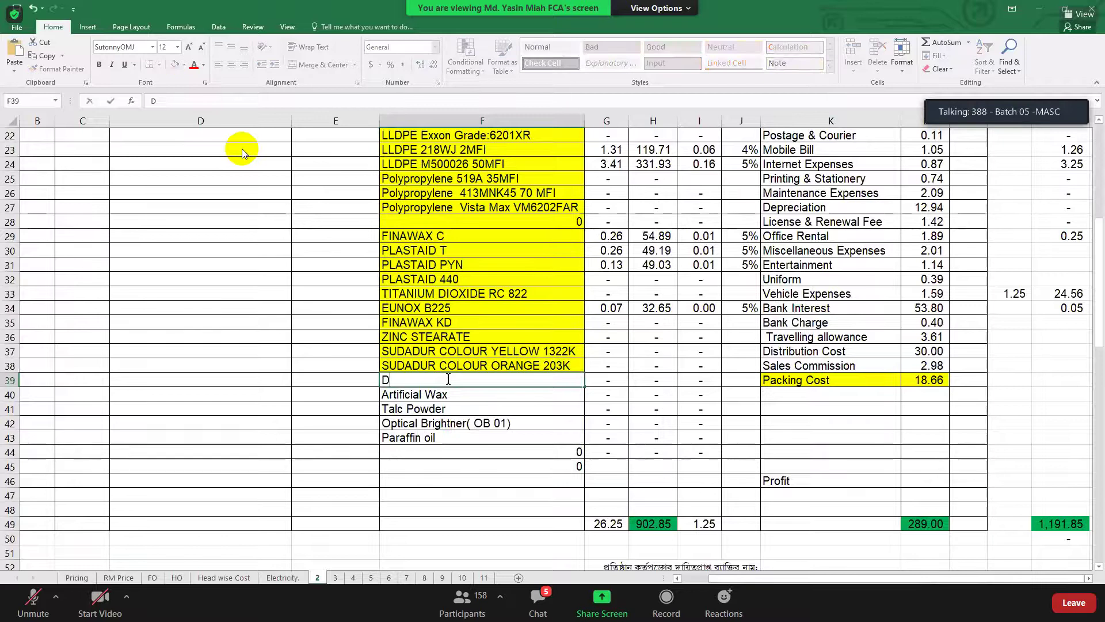
pyautogui.write('e')
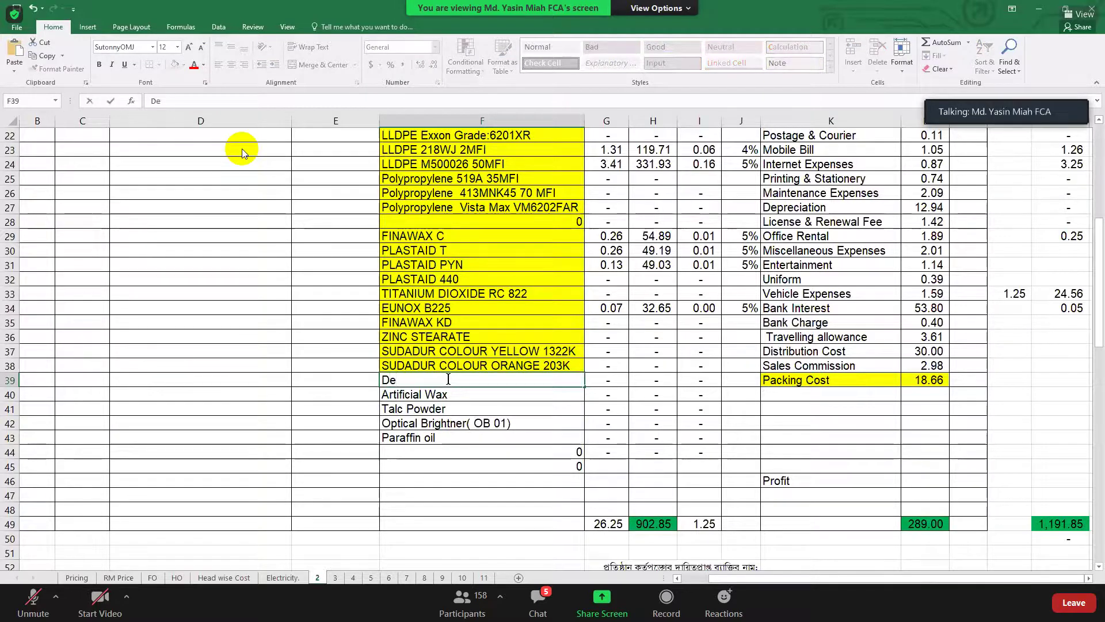
pyautogui.write('sign co')
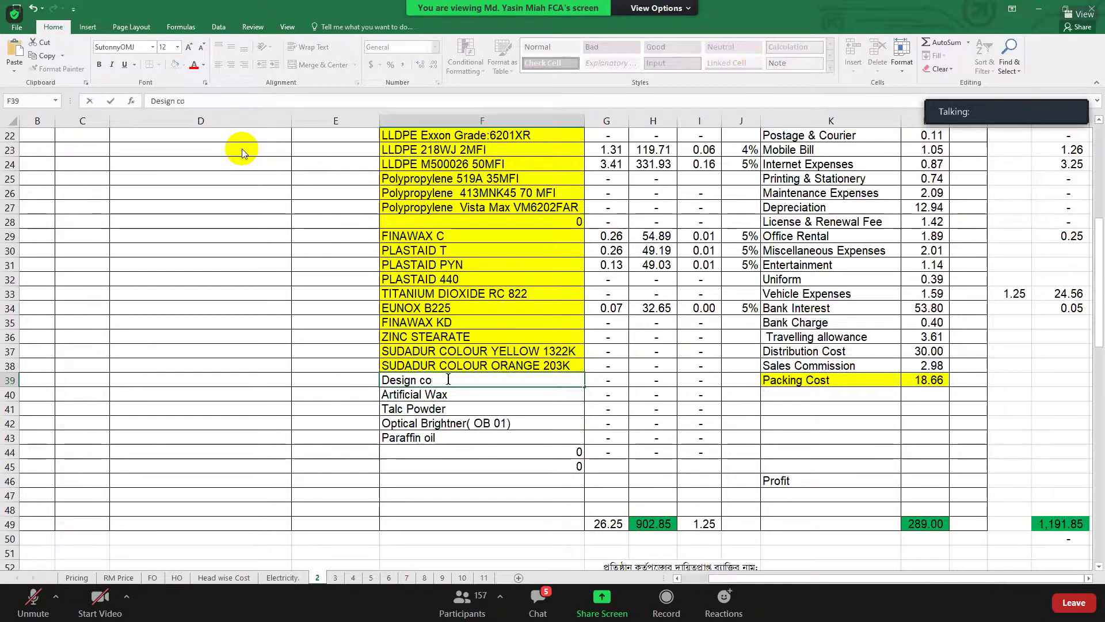
pyautogui.write('dt')
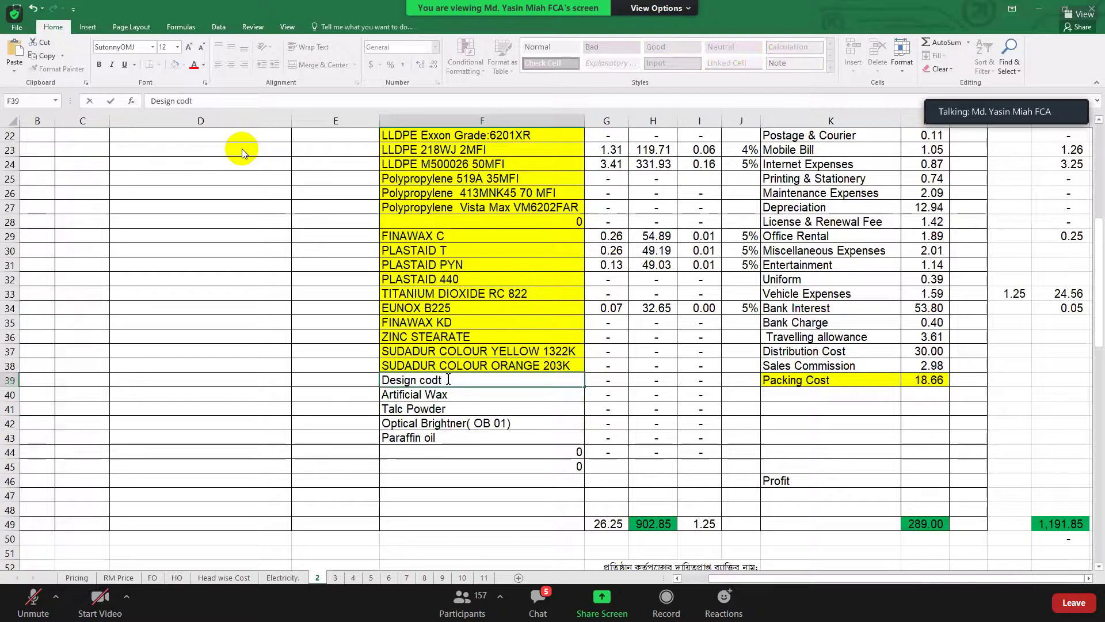
pyautogui.write(' (Product')
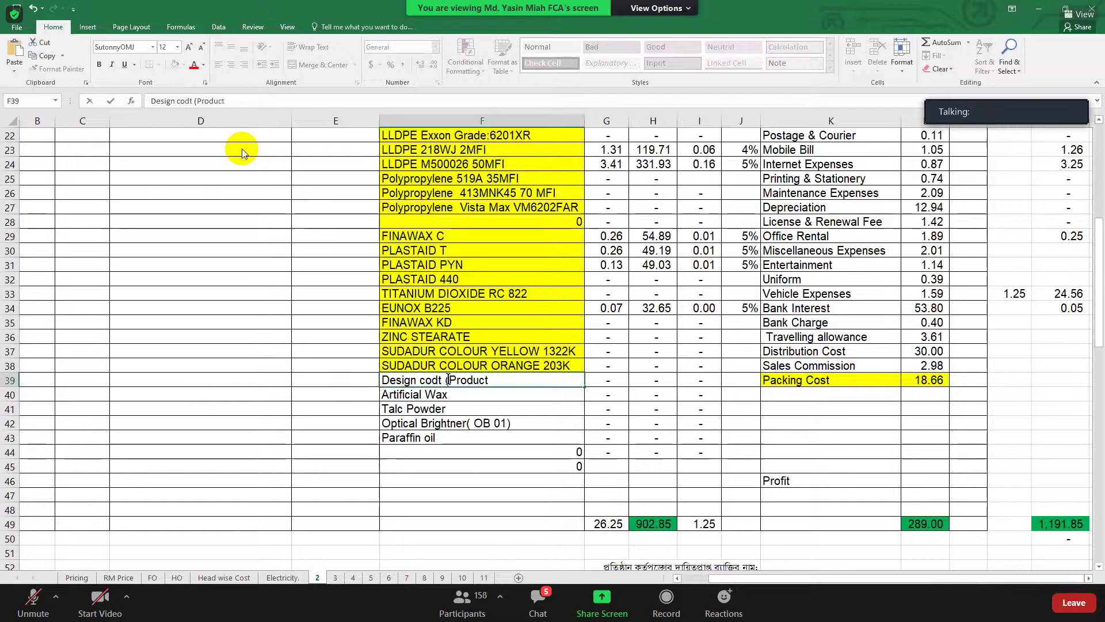
pyautogui.write(')')
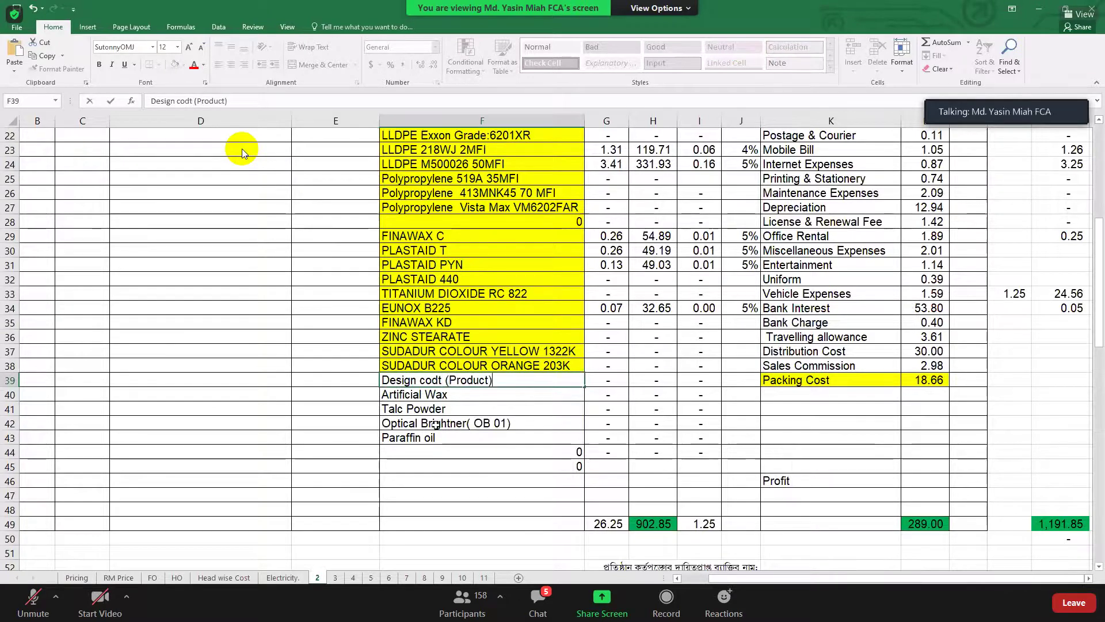
pyautogui.click(519, 434)
pyautogui.click(519, 377)
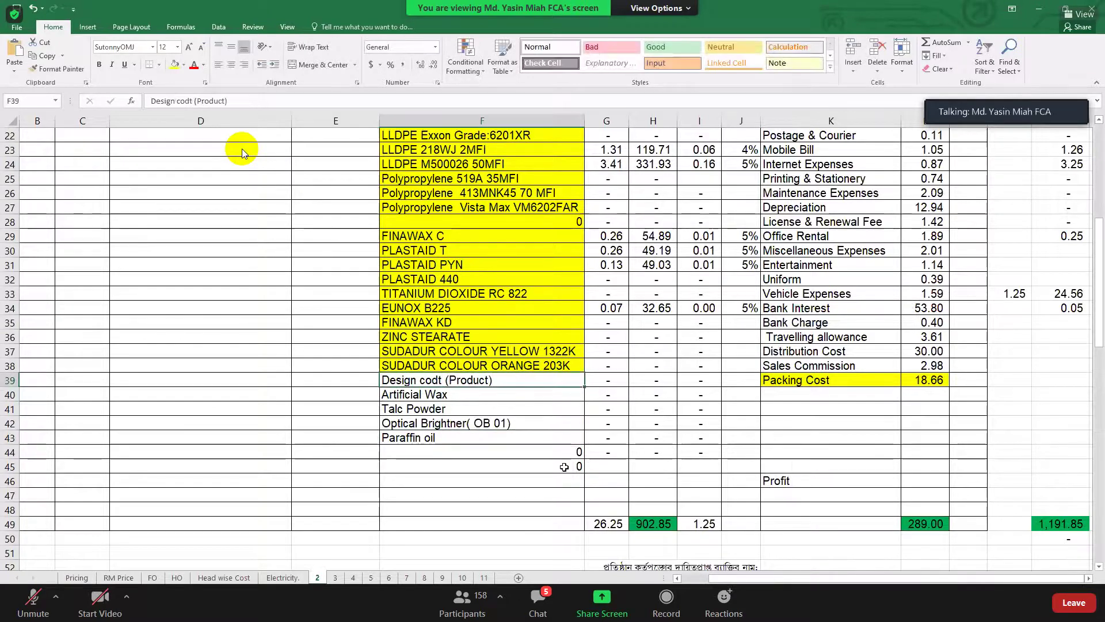
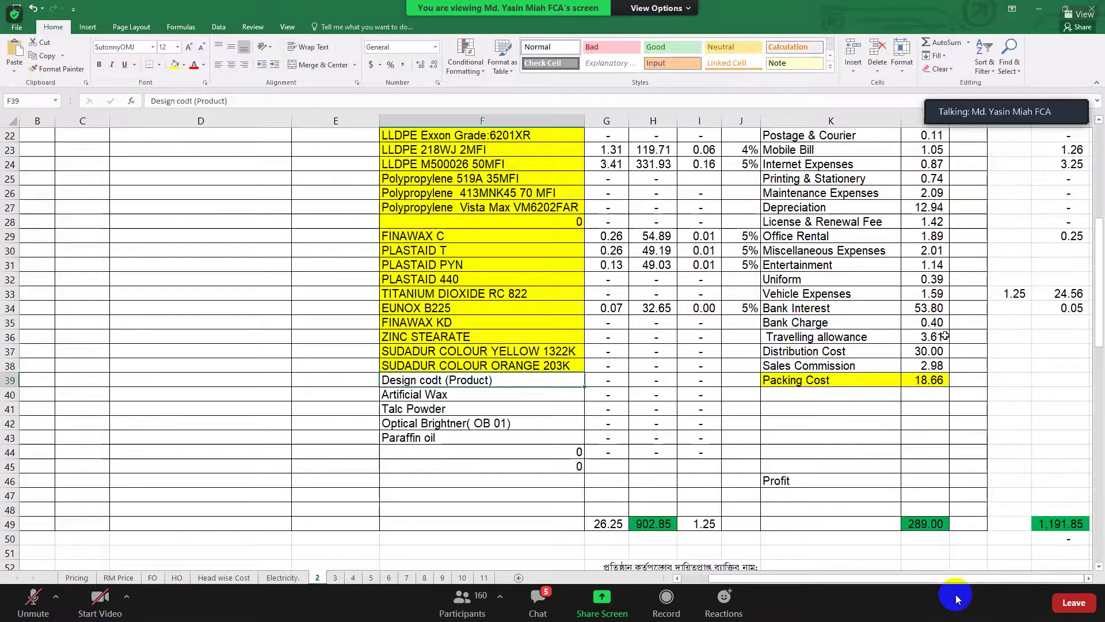
# Step: Review the Bank Charge head and the F39 design entry against the Input and Not to be definition lists
pyautogui.click(865, 325)
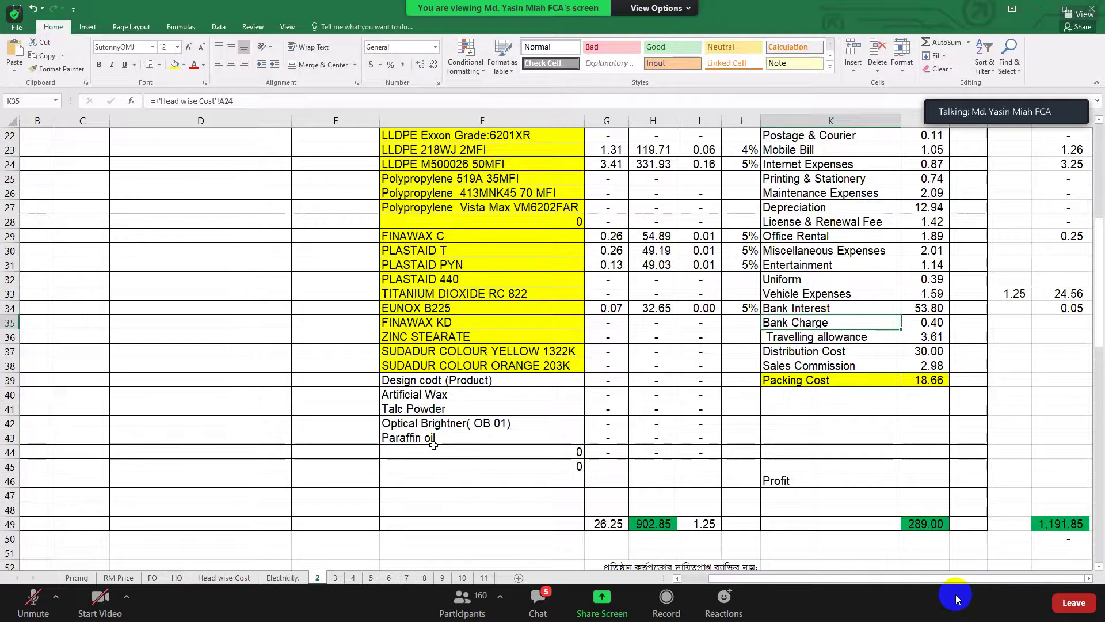
pyautogui.click(511, 382)
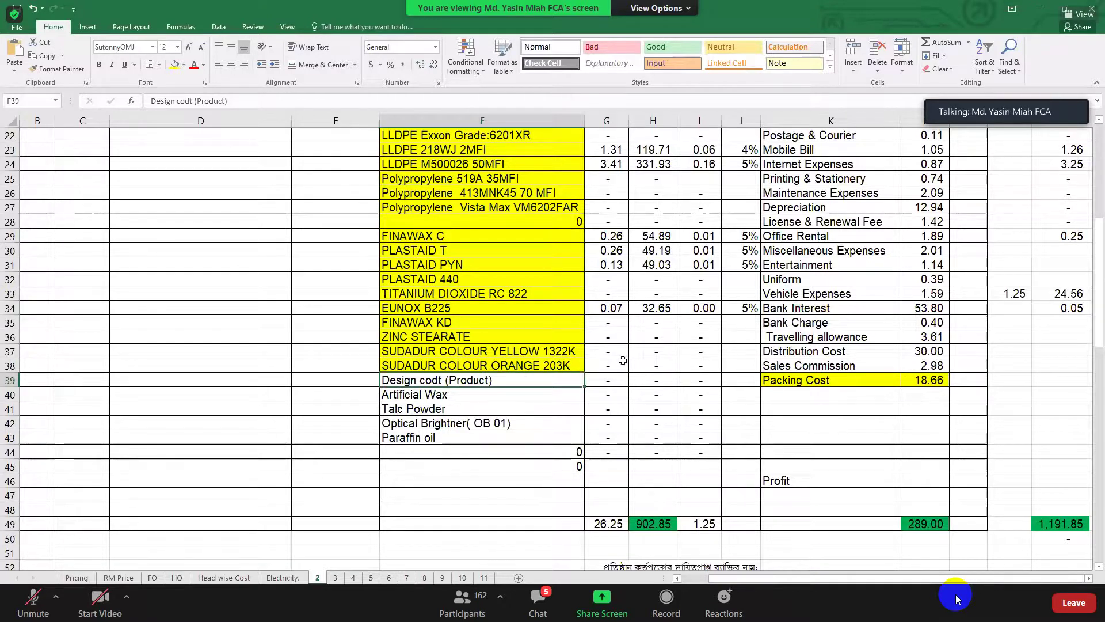
pyautogui.scroll(-3, 624, 363)
pyautogui.scroll(-5, 625, 362)
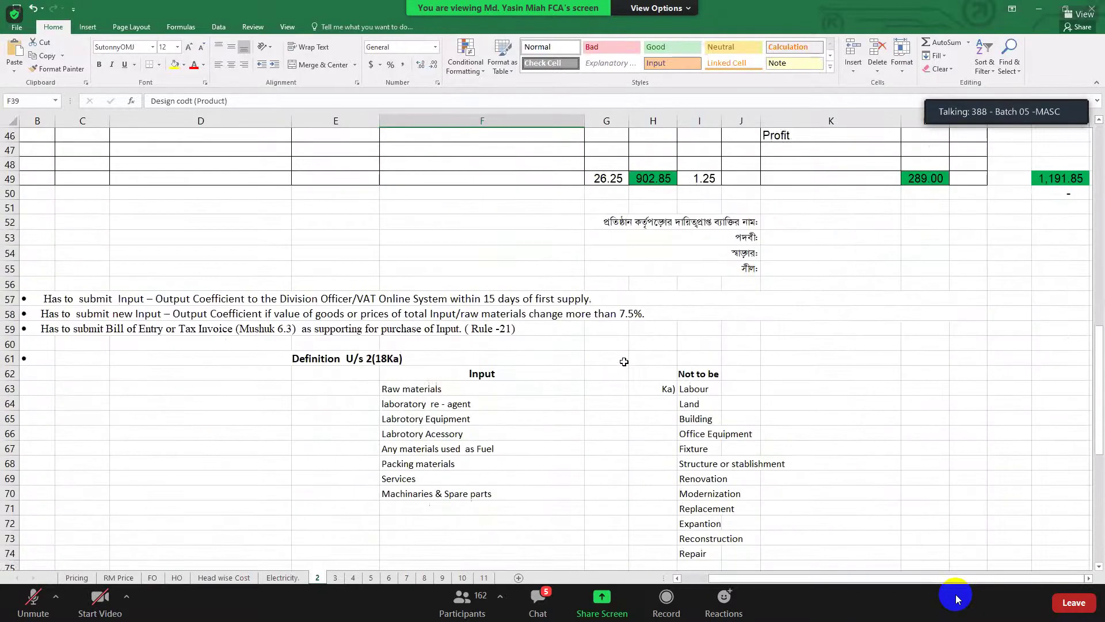
pyautogui.scroll(-2, 625, 362)
pyautogui.scroll(-2, 625, 362)
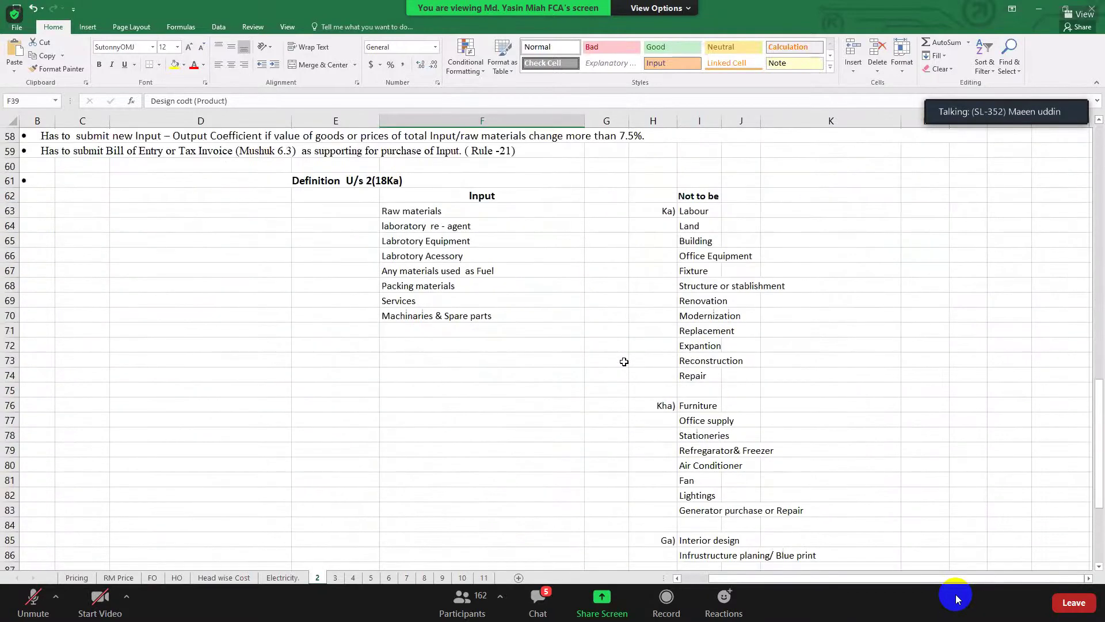
pyautogui.scroll(12, 624, 362)
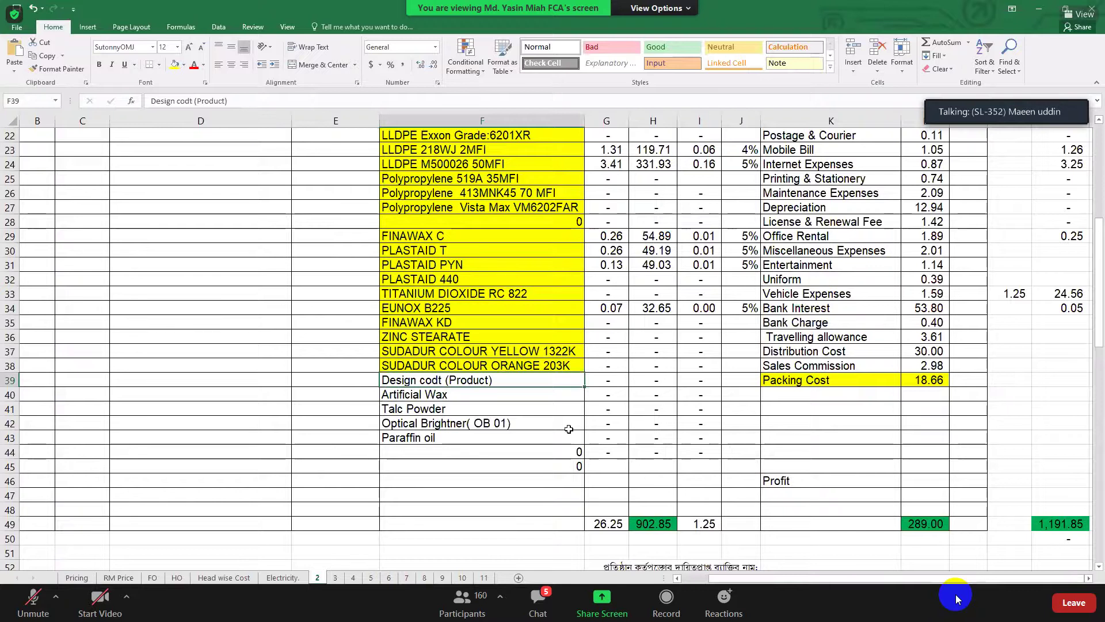
# Step: Save and close the Mushak - 4.3 APL workbook, and open Mushak - 4.3 RAJA from the VAT folder
pyautogui.scroll(6, 569, 428)
pyautogui.scroll(-5, 569, 429)
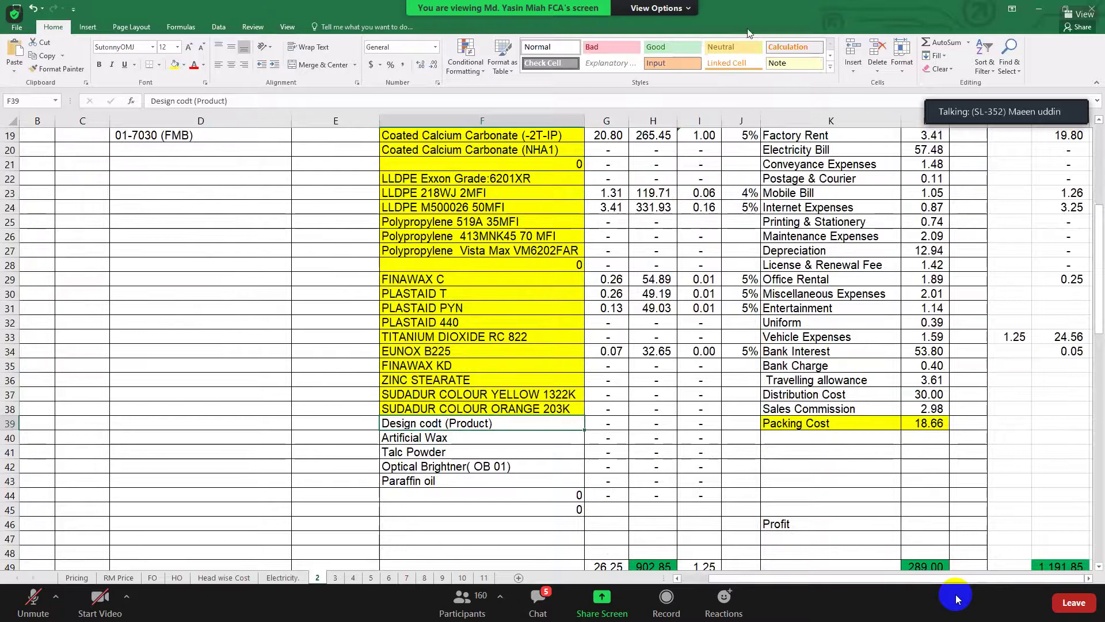
pyautogui.click(1096, 12)
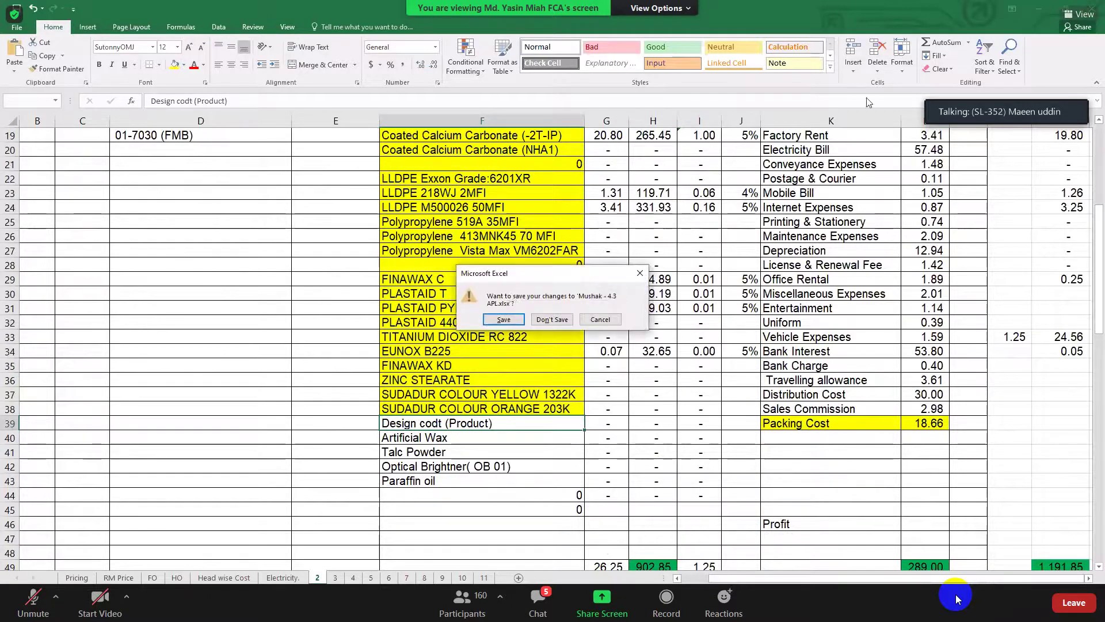
pyautogui.click(502, 320)
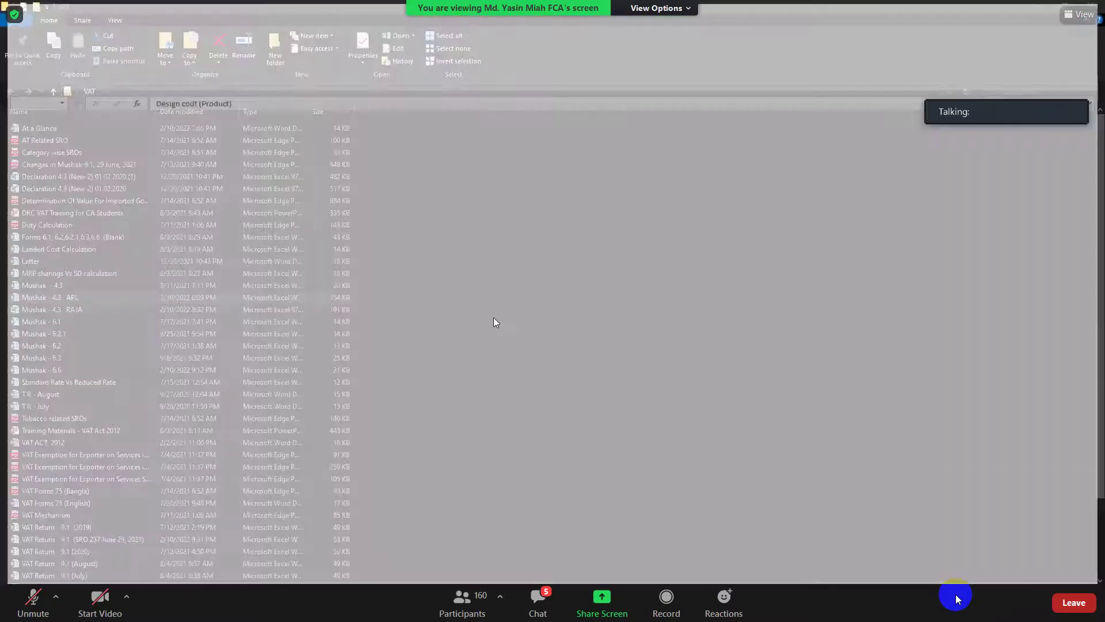
pyautogui.doubleClick(76, 310)
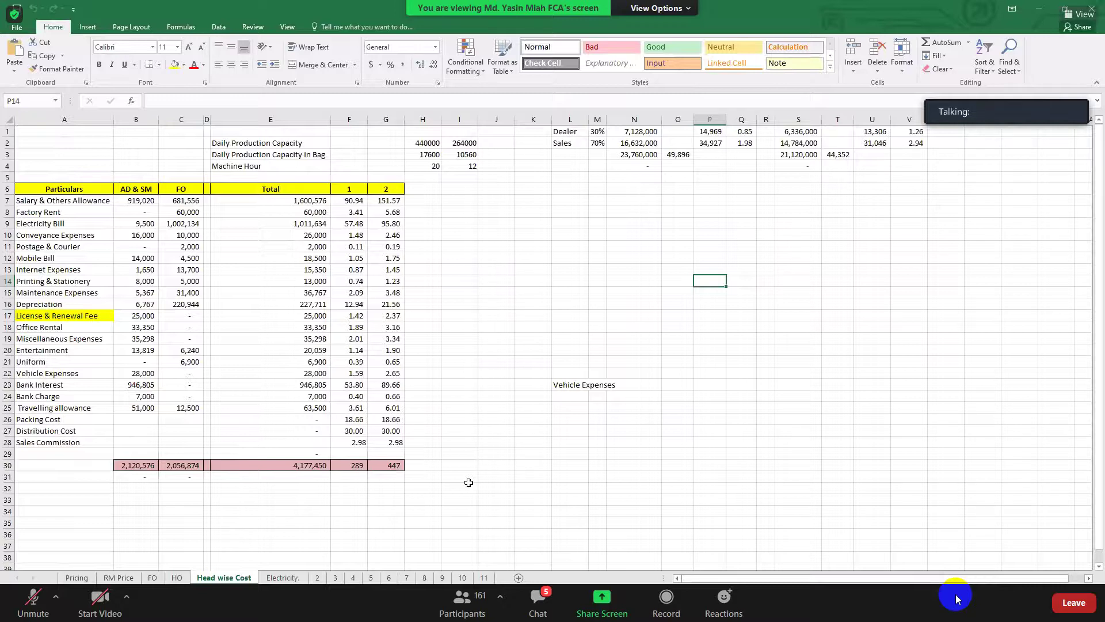
# Step: Review the electricity cost calculation and the administrative, finance, and selling and marketing expenses on the HO sheet
pyautogui.click(284, 578)
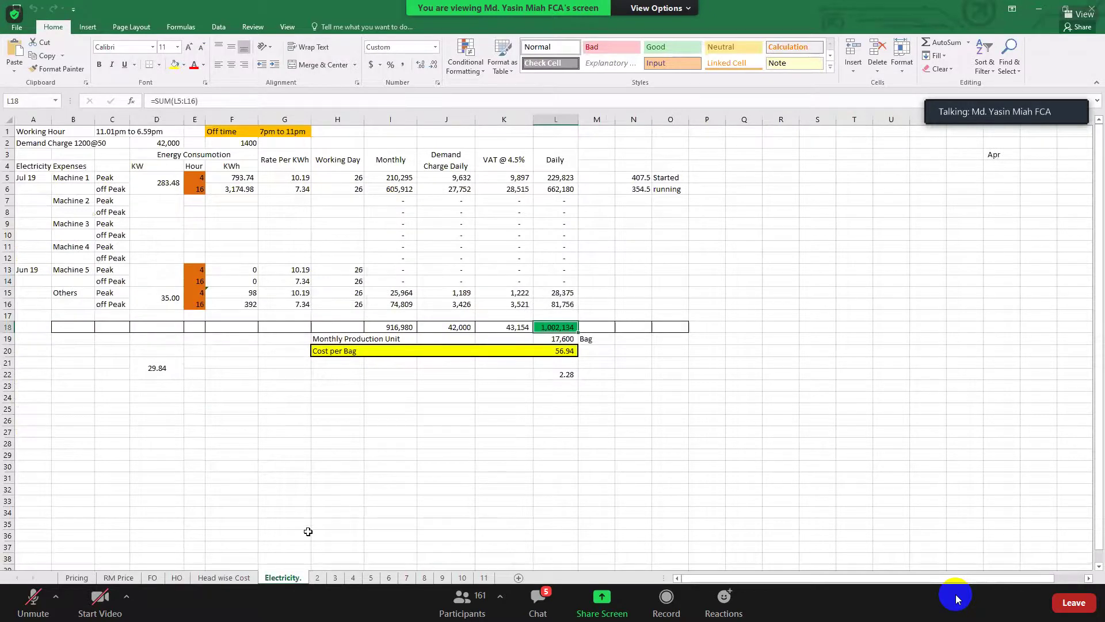
pyautogui.click(214, 577)
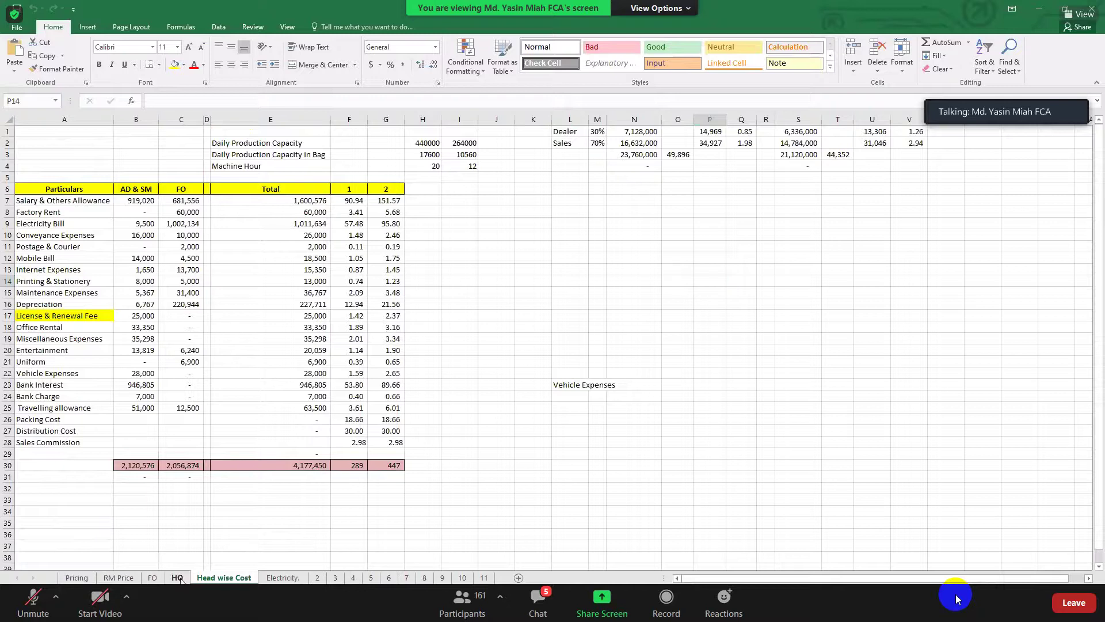
pyautogui.click(177, 577)
pyautogui.scroll(11, 249, 511)
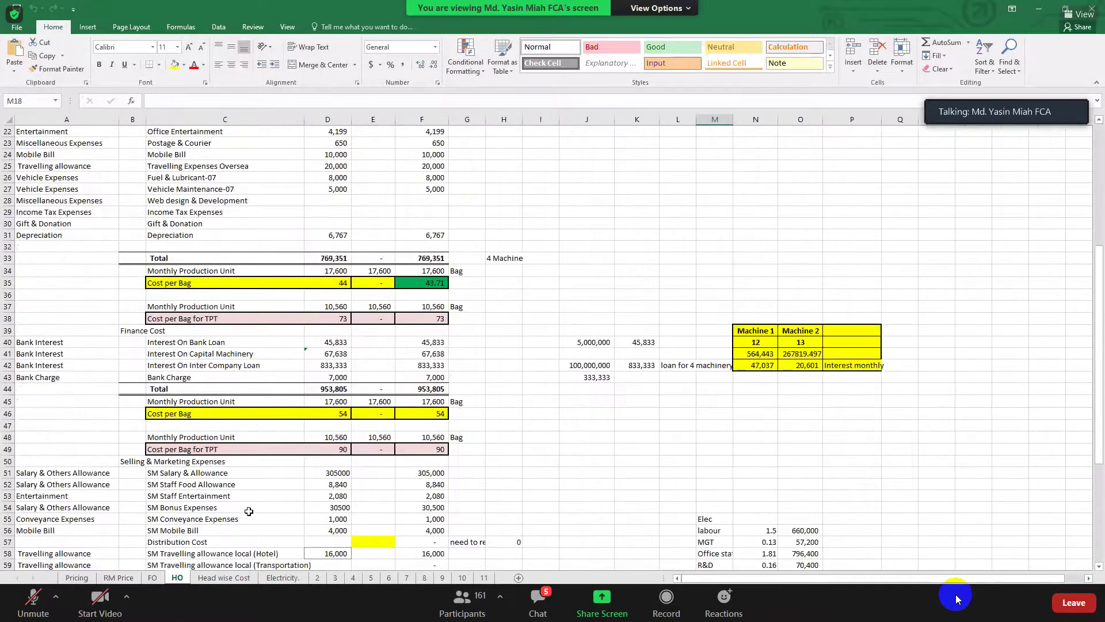
pyautogui.scroll(7, 248, 511)
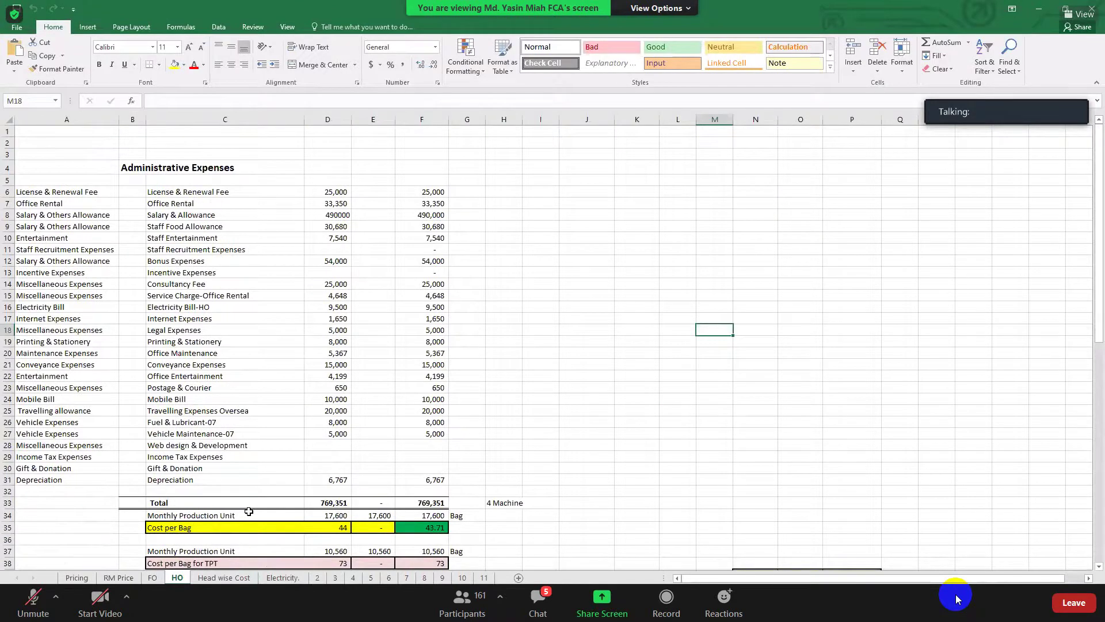
pyautogui.scroll(-9, 248, 511)
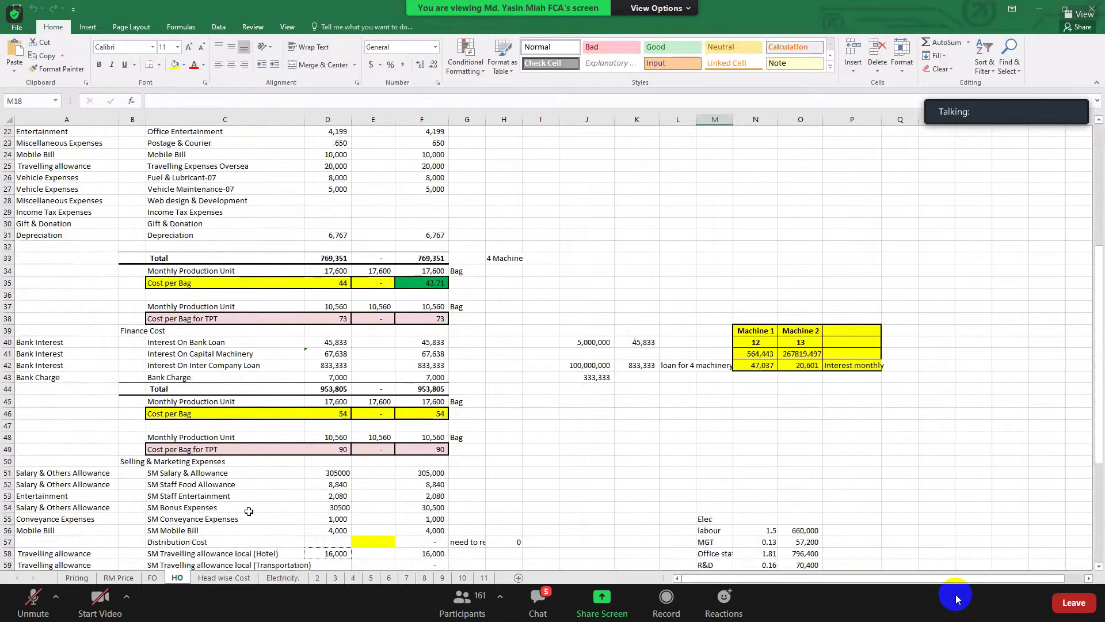
pyautogui.scroll(-3, 249, 511)
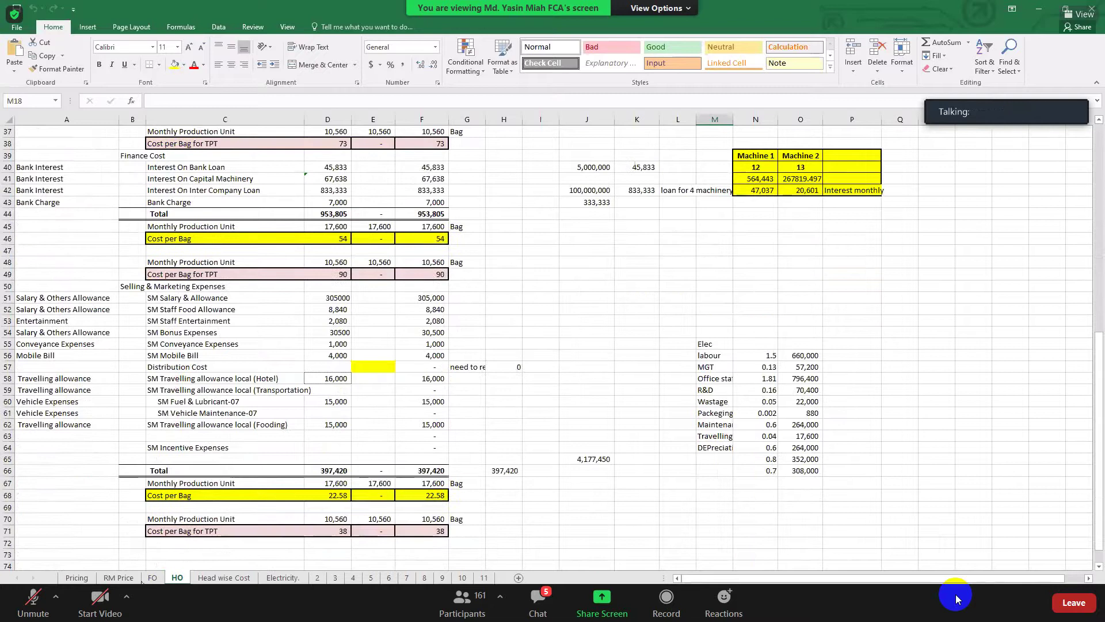
# Step: Review the RM Price and Pricing sheets, and return to the input-output coefficient table on sheet 2
pyautogui.hotkey('ctrl', 'pageup')
pyautogui.hotkey('ctrl', 'pageup')
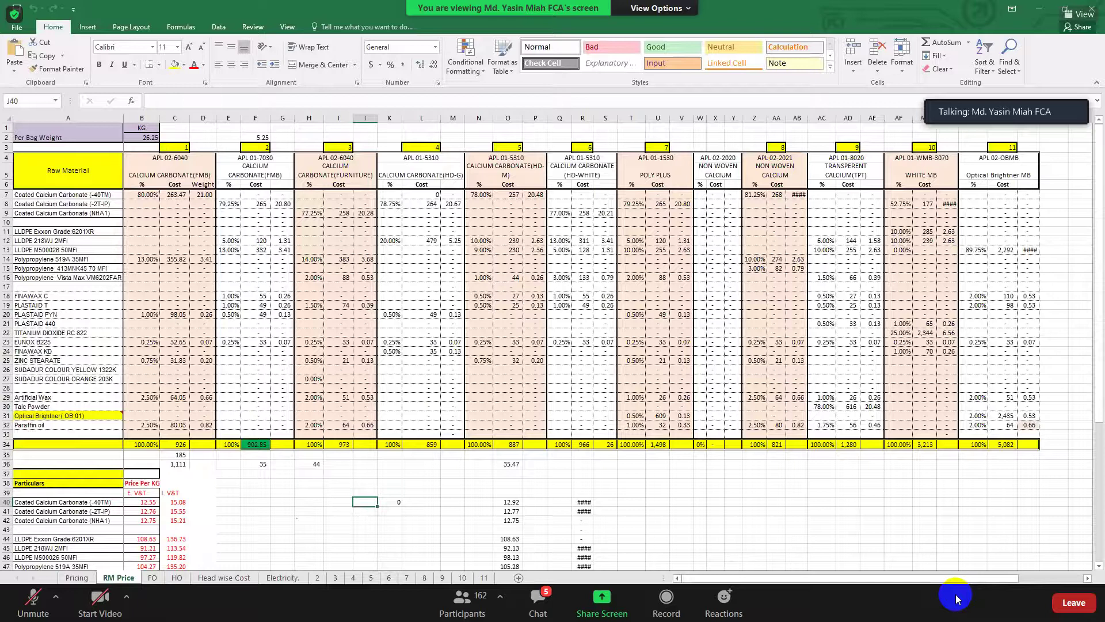
pyautogui.click(77, 577)
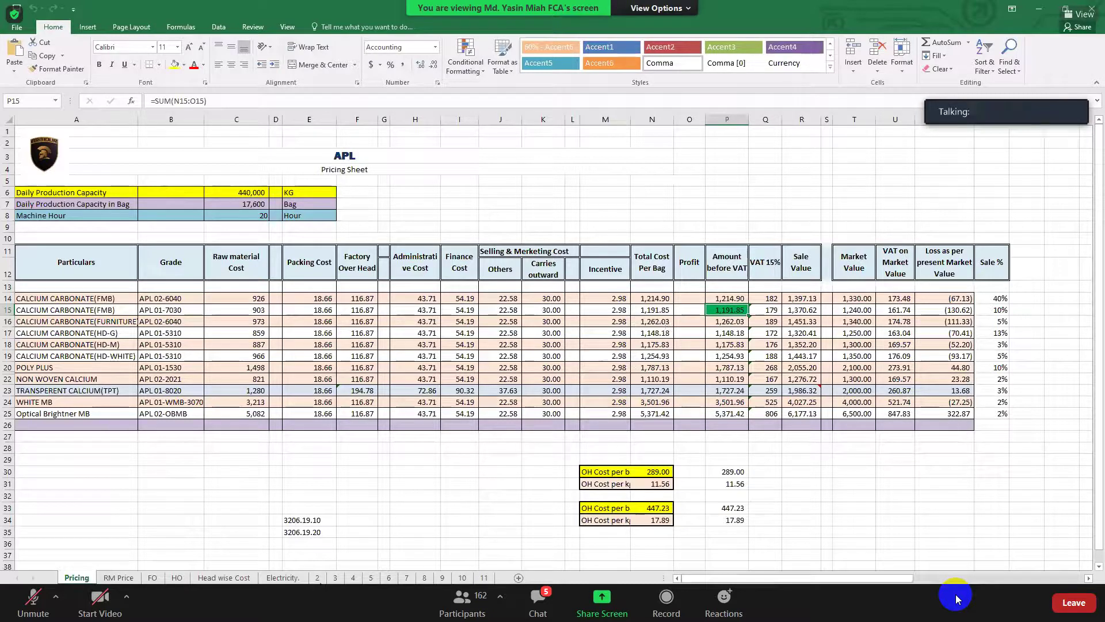
pyautogui.click(318, 578)
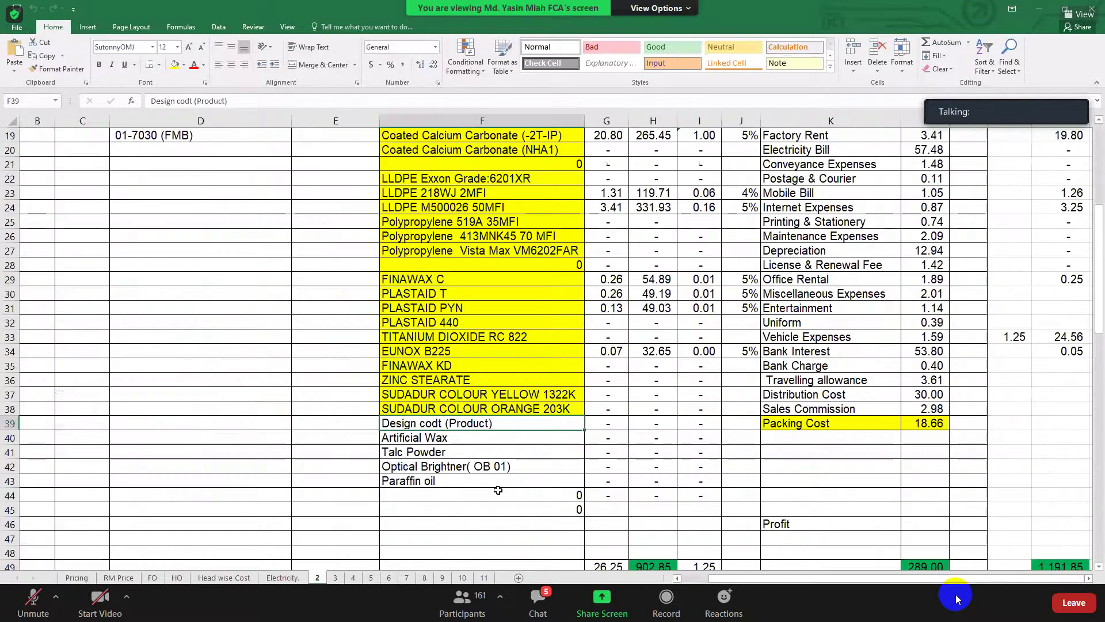
pyautogui.scroll(1, 498, 490)
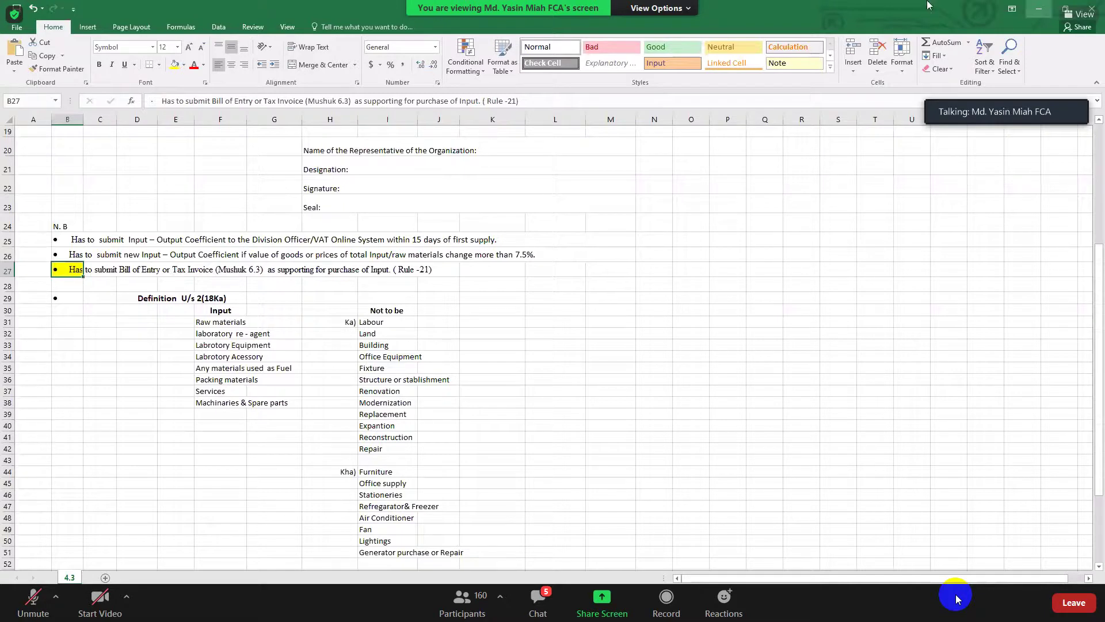
# Step: Save and close the Mushak - 4.3 workbook, and open Mushak - 4.3 APL with its external links updated
pyautogui.click(1090, 13)
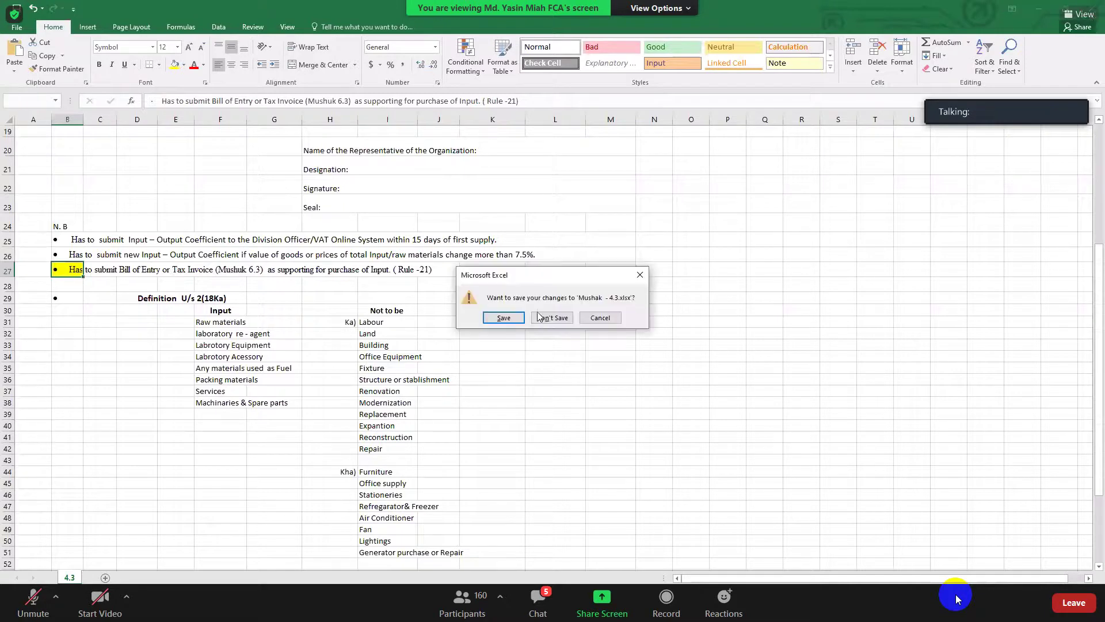
pyautogui.click(499, 319)
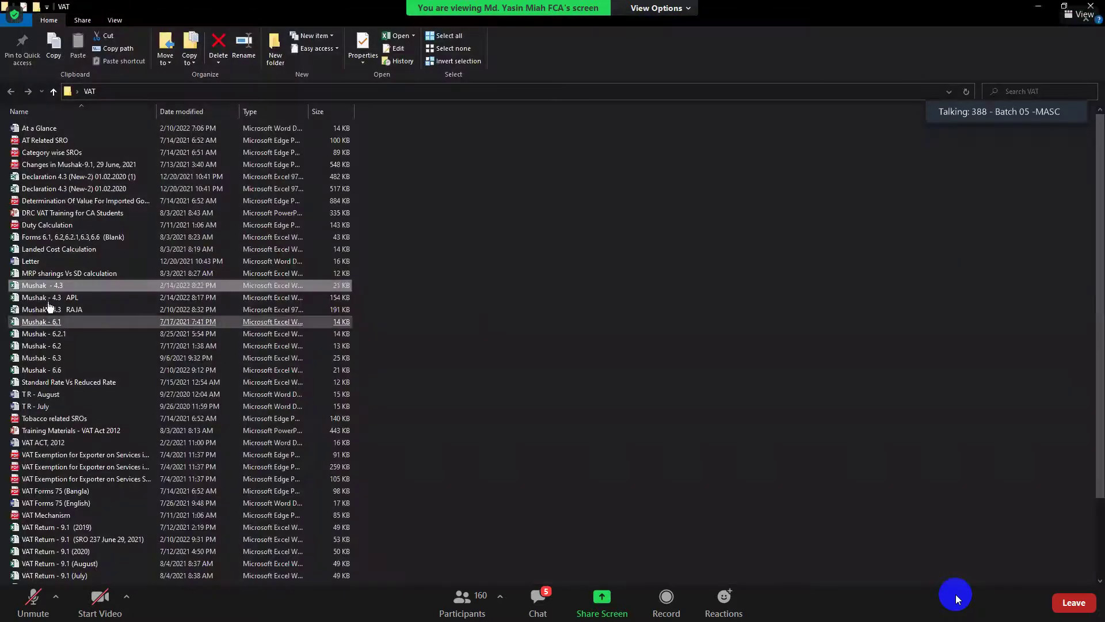
pyautogui.doubleClick(68, 298)
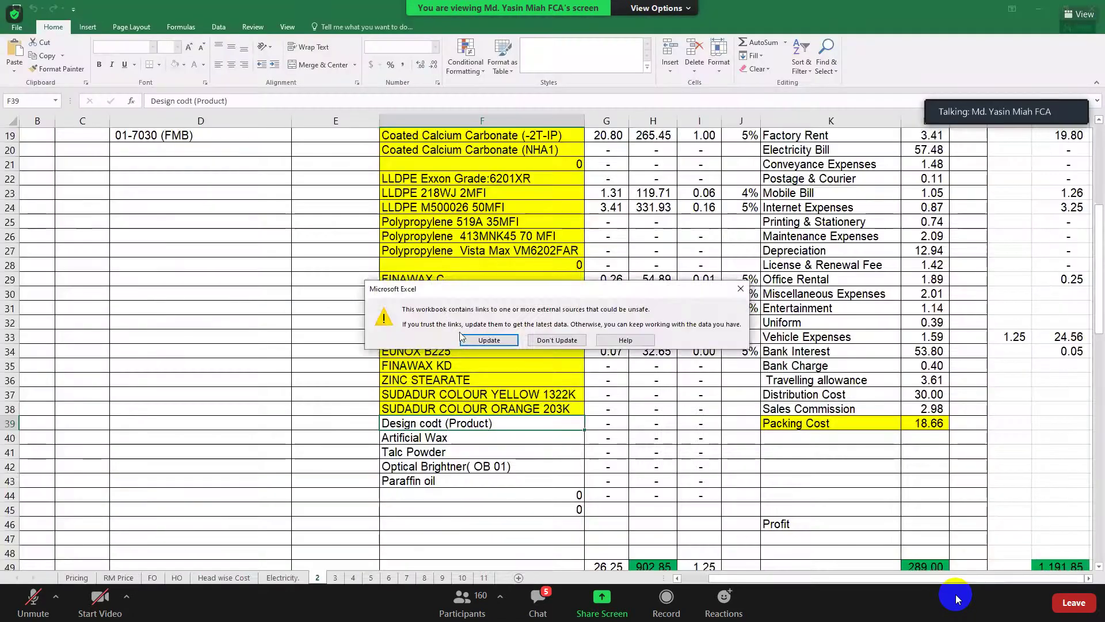
pyautogui.click(476, 340)
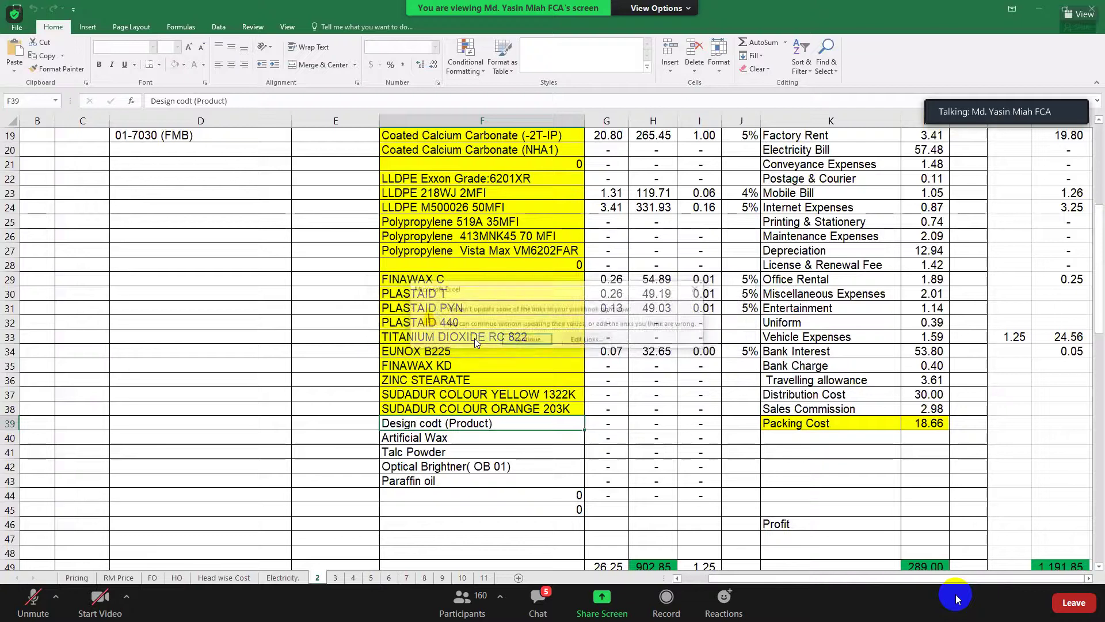
pyautogui.click(527, 339)
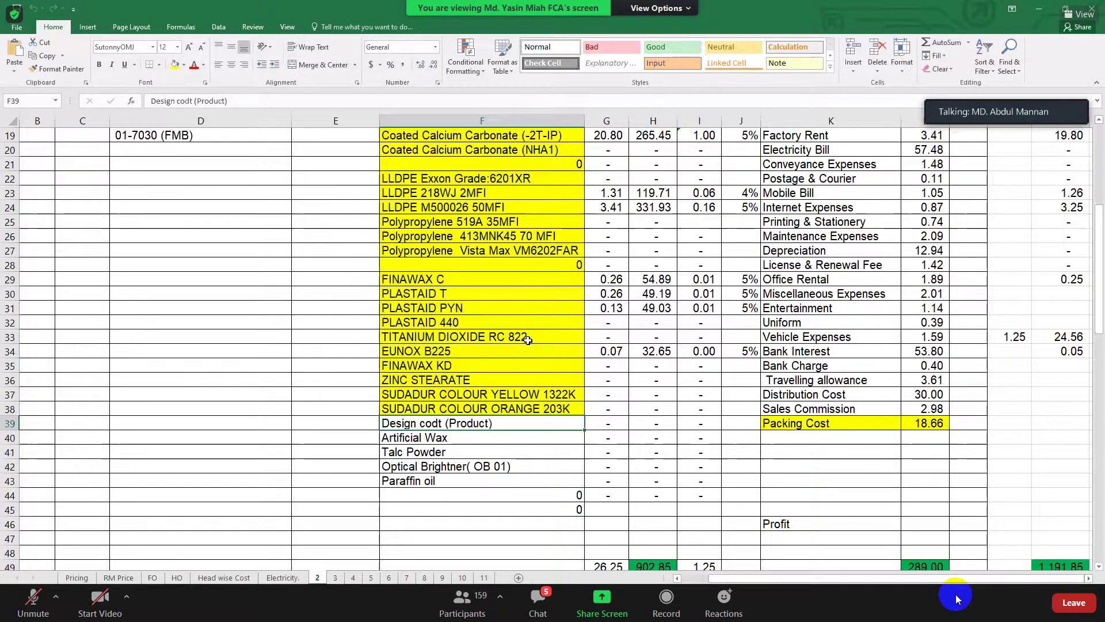
# Step: Close the Mushak - 4.3 APL workbook and open the At a Glance document from the VAT folder
pyautogui.click(1092, 9)
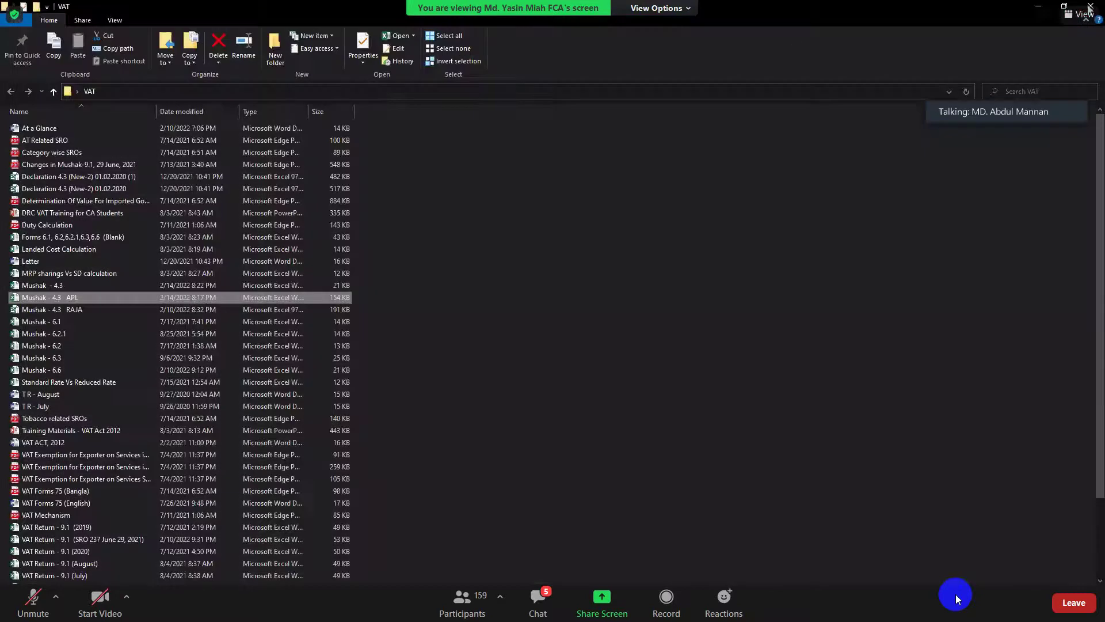
pyautogui.doubleClick(43, 131)
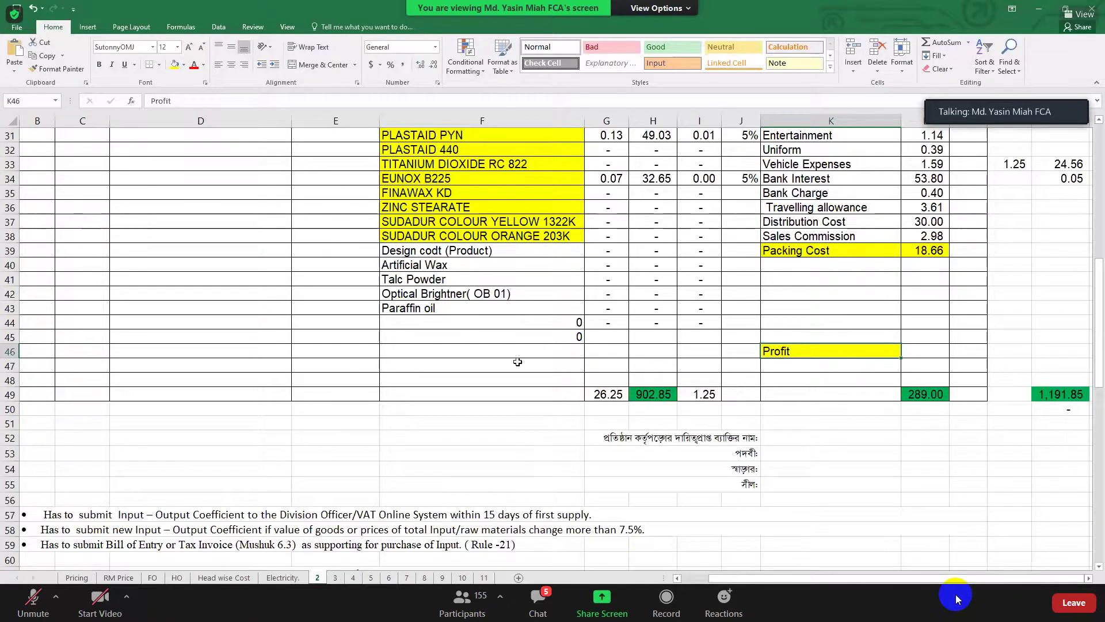
# Step: Examine the submission notes and the Input and Not to be definition lists below the coefficient table on sheet 2
pyautogui.scroll(-5, 539, 415)
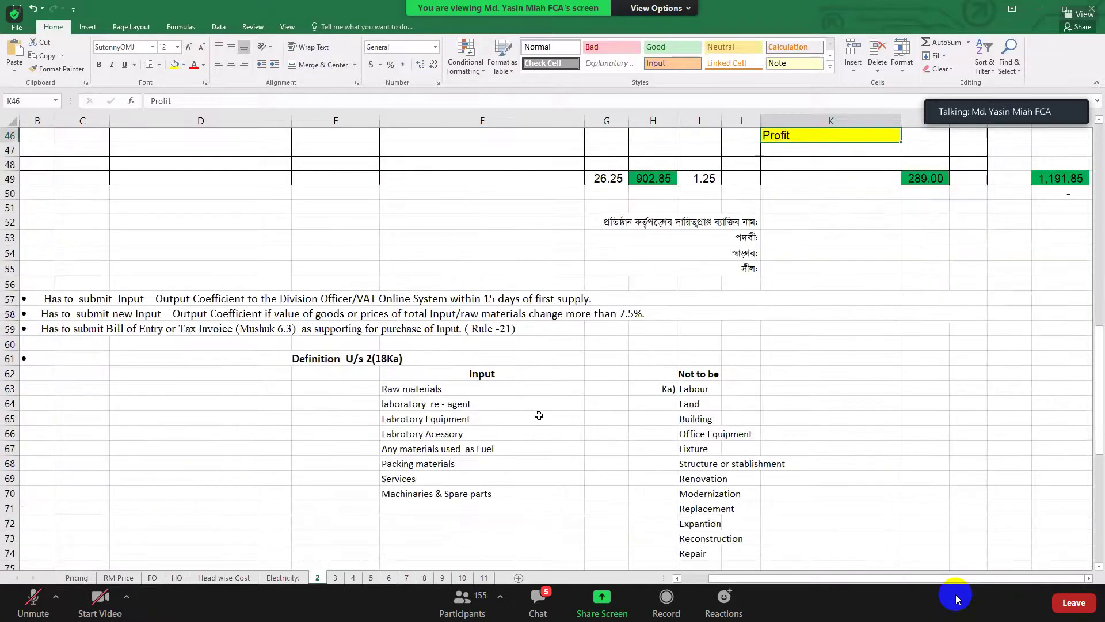
pyautogui.scroll(-1, 750, 377)
pyautogui.click(714, 361)
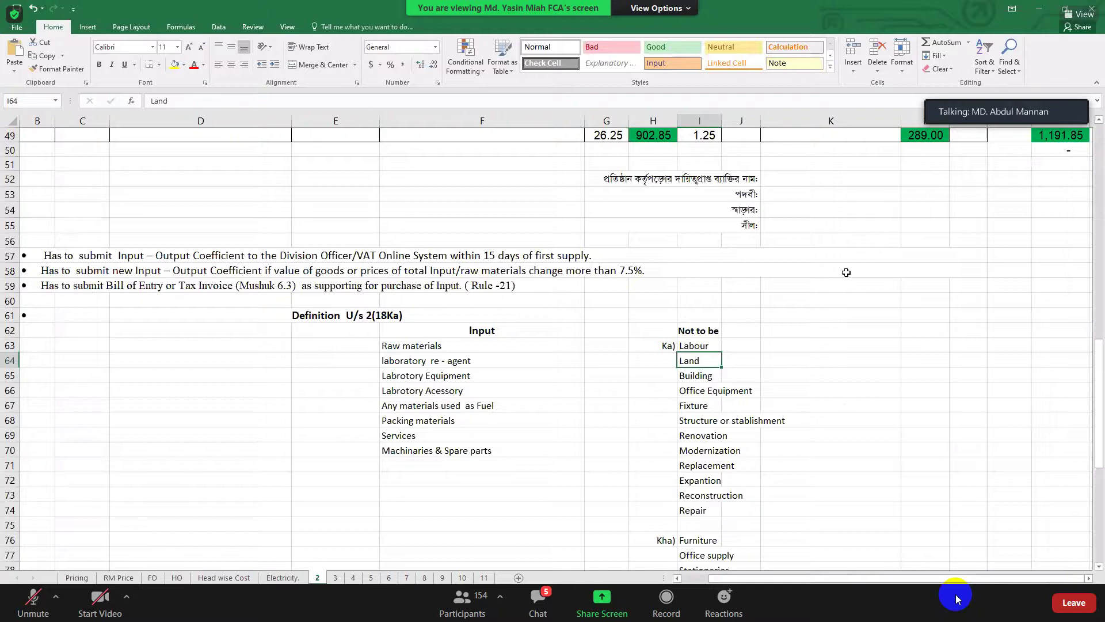
pyautogui.scroll(16, 846, 272)
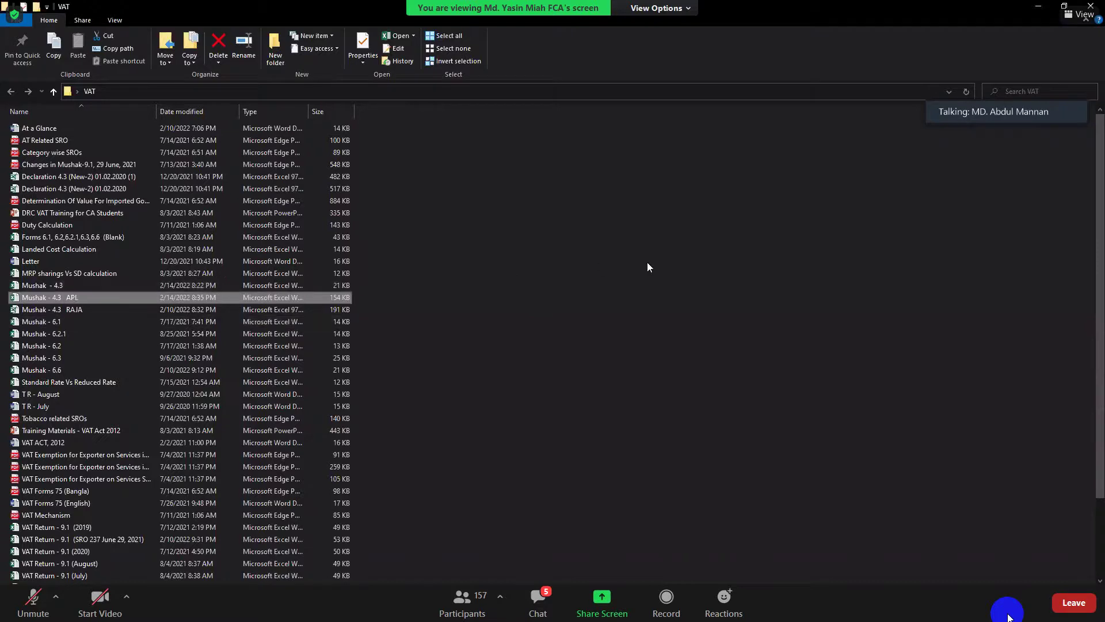
# Step: Open the Mushak - 6.1 workbook from the VAT folder and bring up the purchase register's column headings and entry rows
pyautogui.click(54, 327)
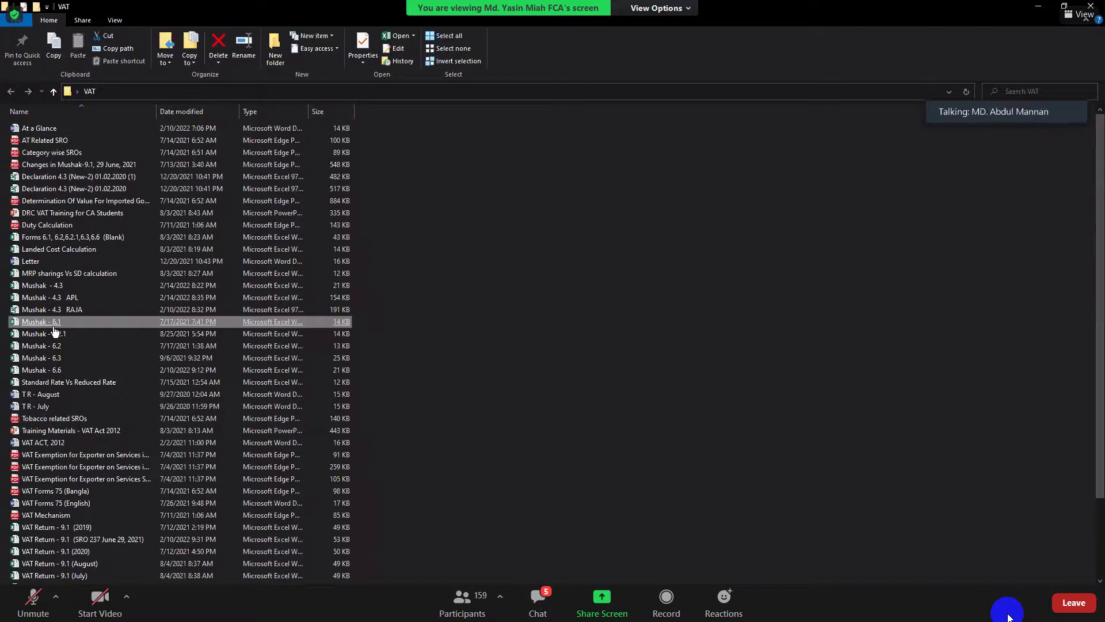
pyautogui.doubleClick(58, 322)
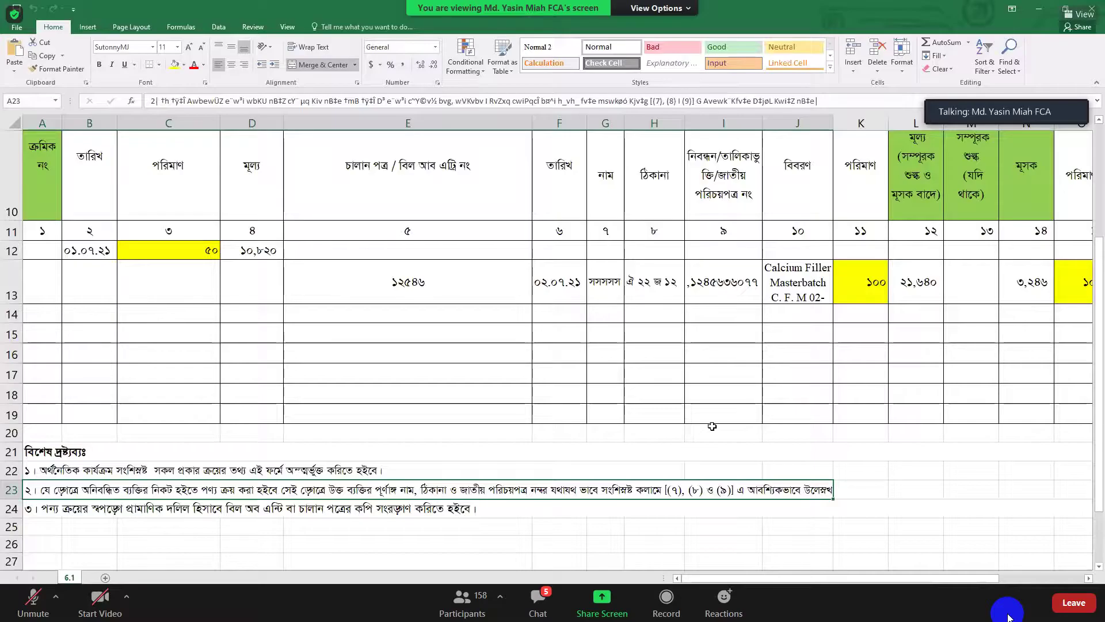
pyautogui.scroll(3, 693, 411)
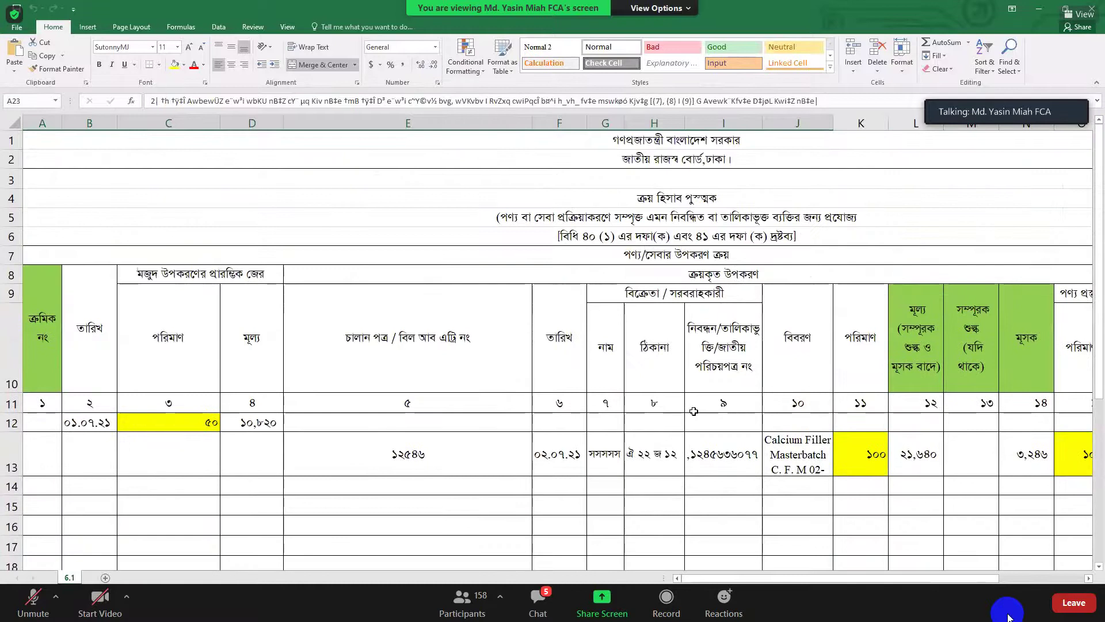
pyautogui.scroll(-2, 694, 411)
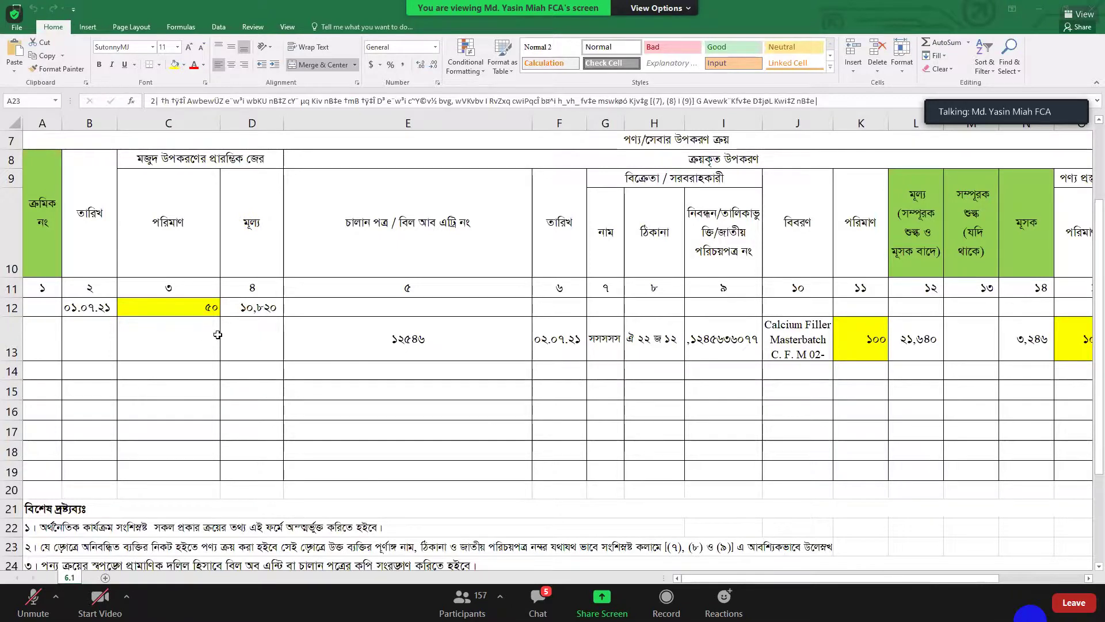
# Step: Go through the opening stock date, quantity and value in row 12 and the purchase entry in row 13, including its challan number
pyautogui.click(189, 347)
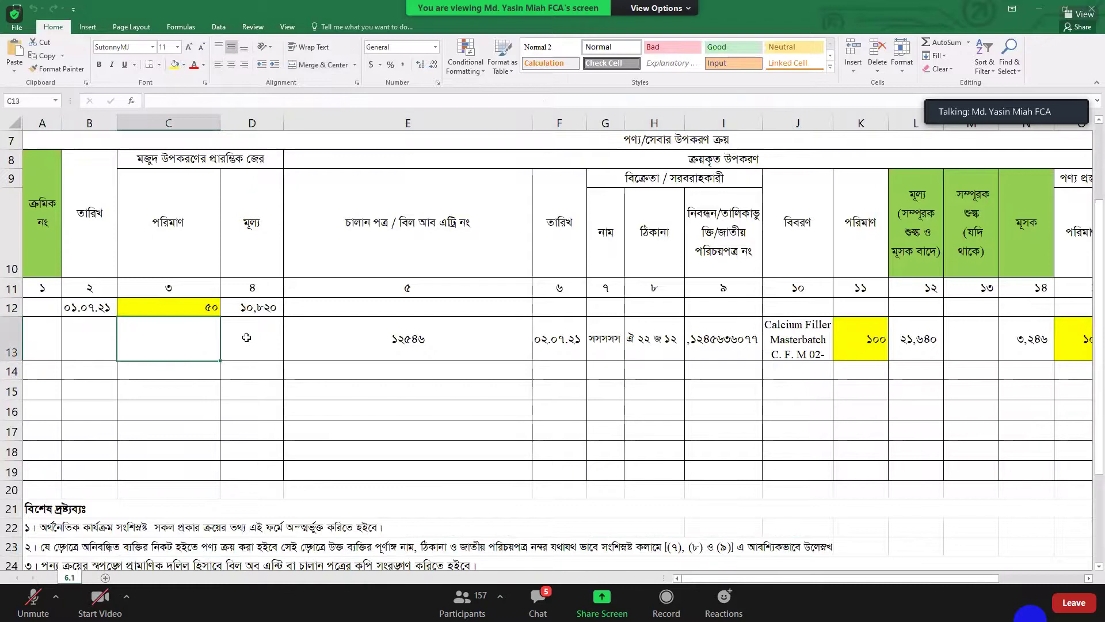
pyautogui.hscroll(4, 246, 338)
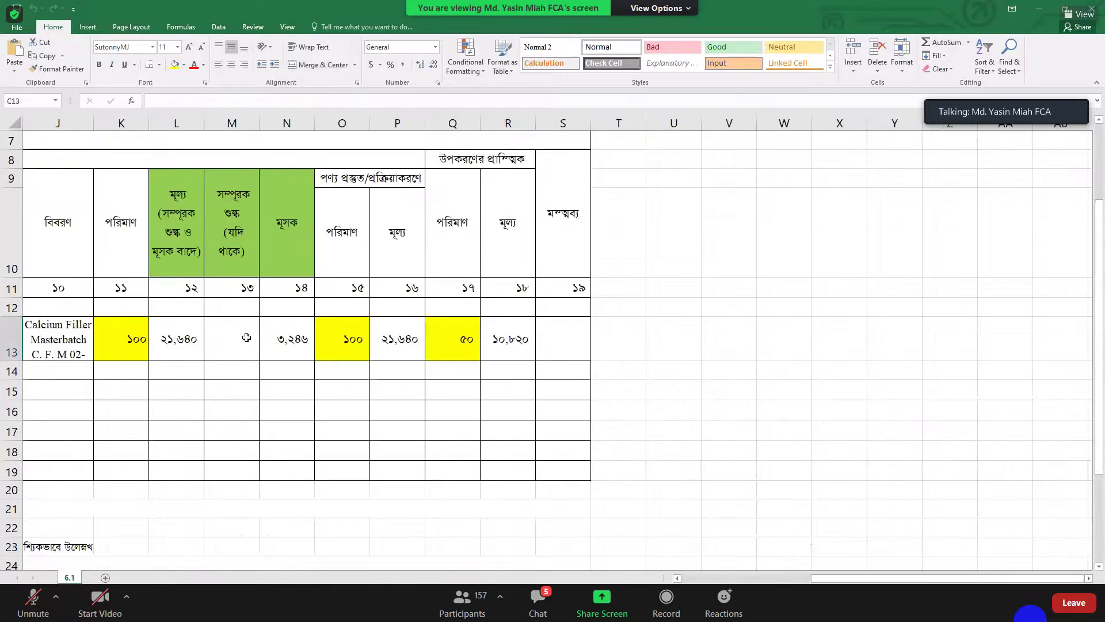
pyautogui.hscroll(-4, 247, 338)
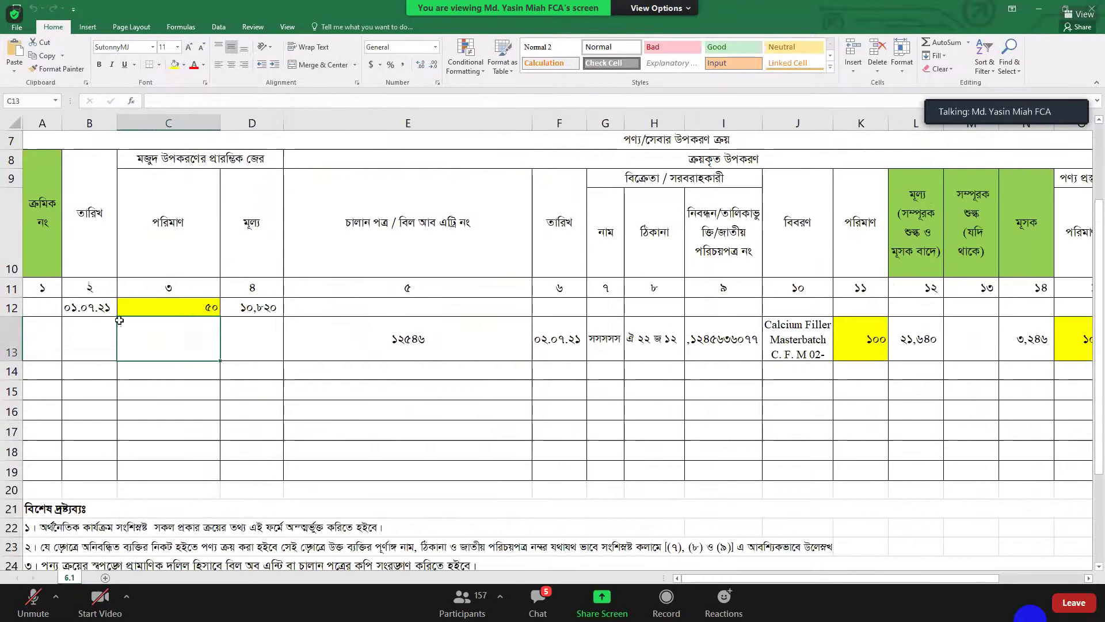
pyautogui.click(99, 303)
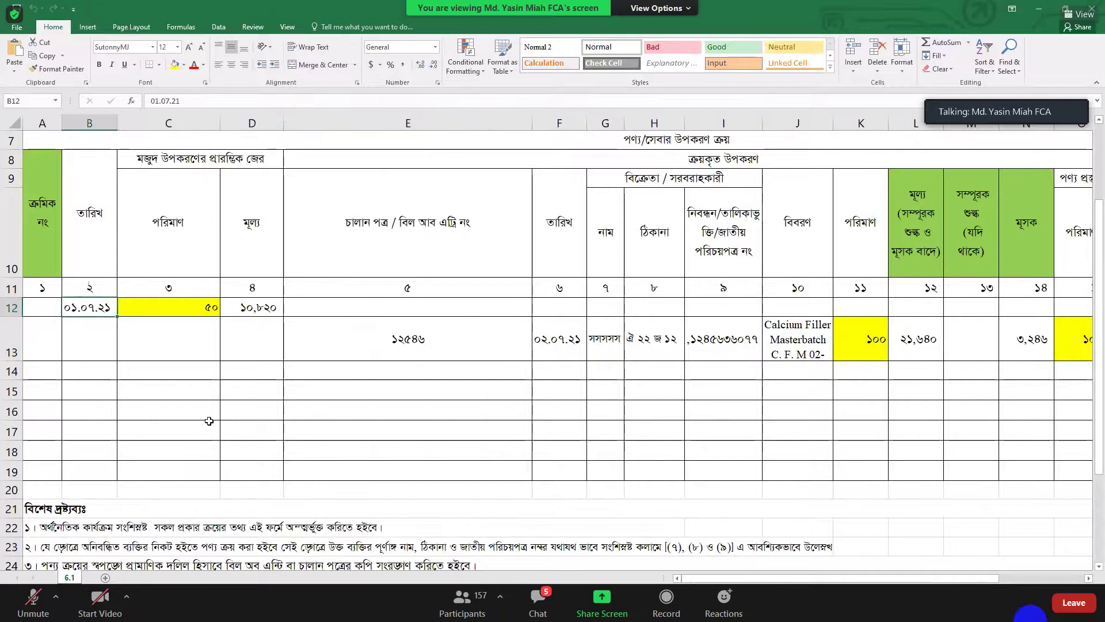
pyautogui.scroll(2, 209, 421)
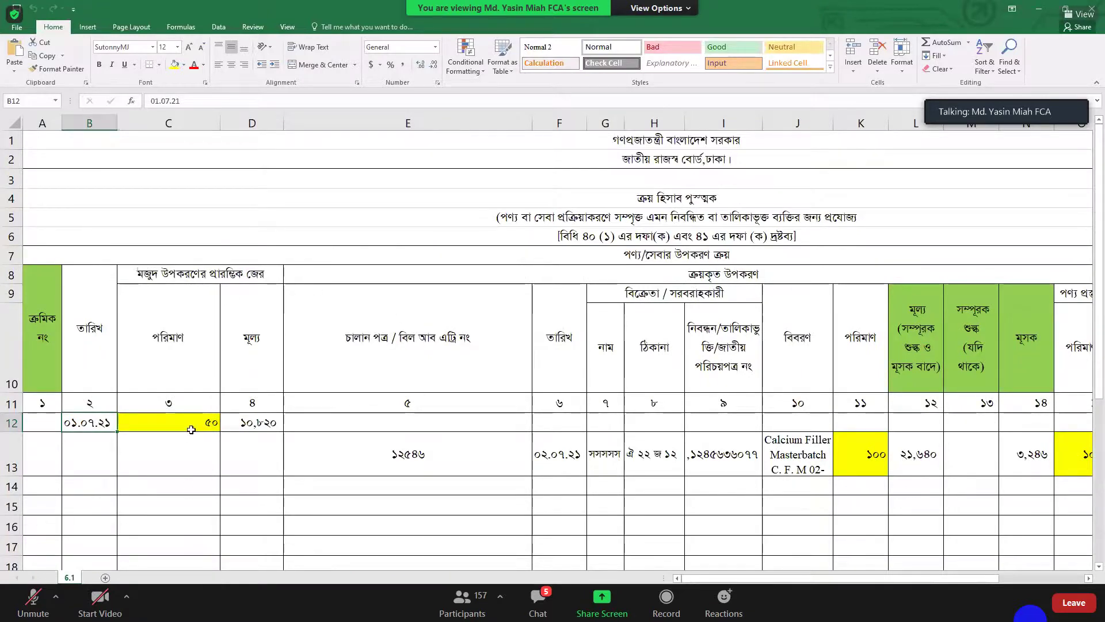
pyautogui.click(257, 421)
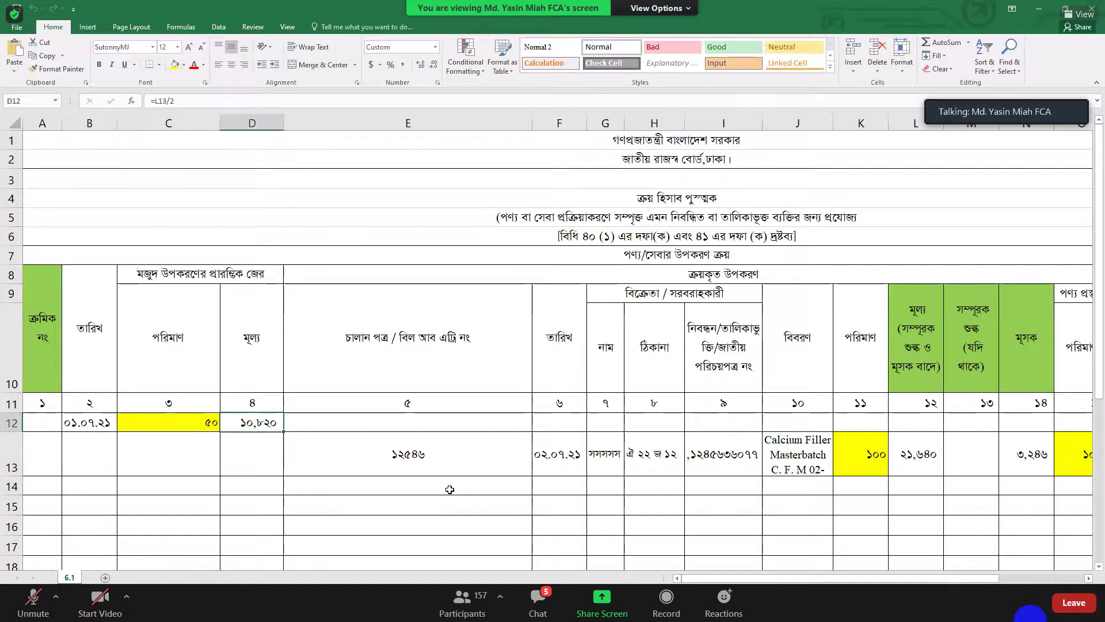
pyautogui.click(441, 462)
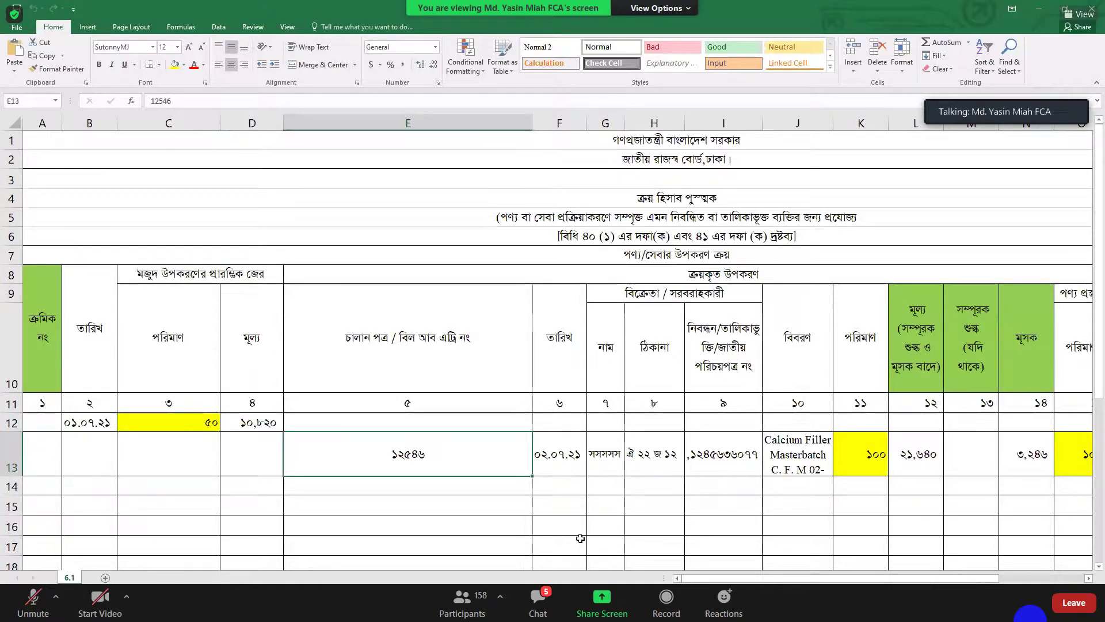
# Step: Go through the row 13 purchase entry: supplier registration number, description, purchased quantity, value, and the quantity used in production
pyautogui.click(742, 449)
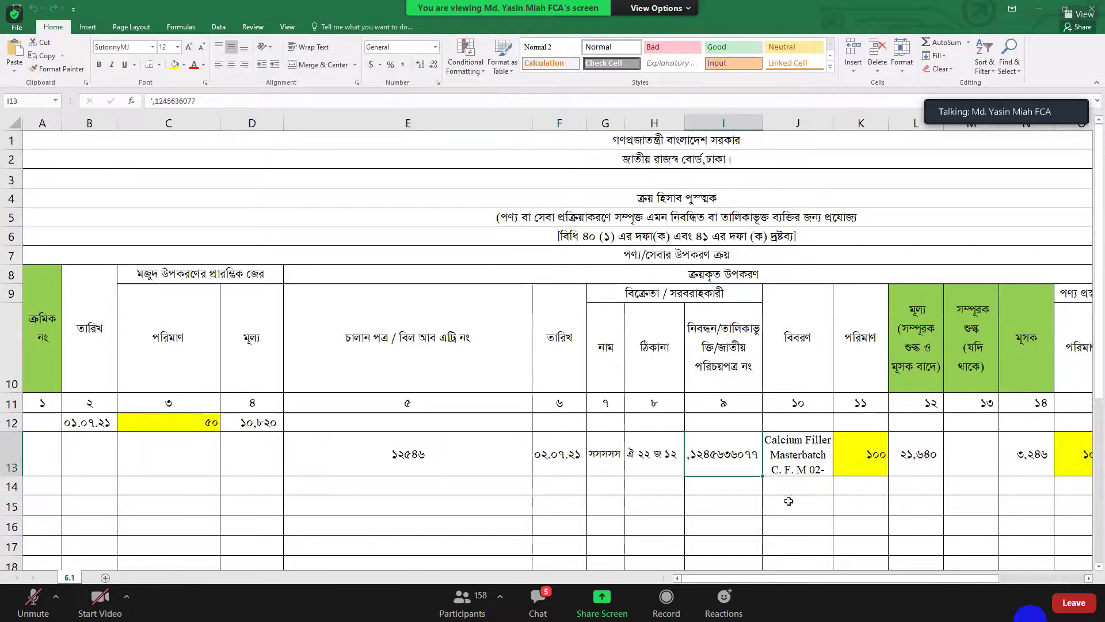
pyautogui.click(808, 467)
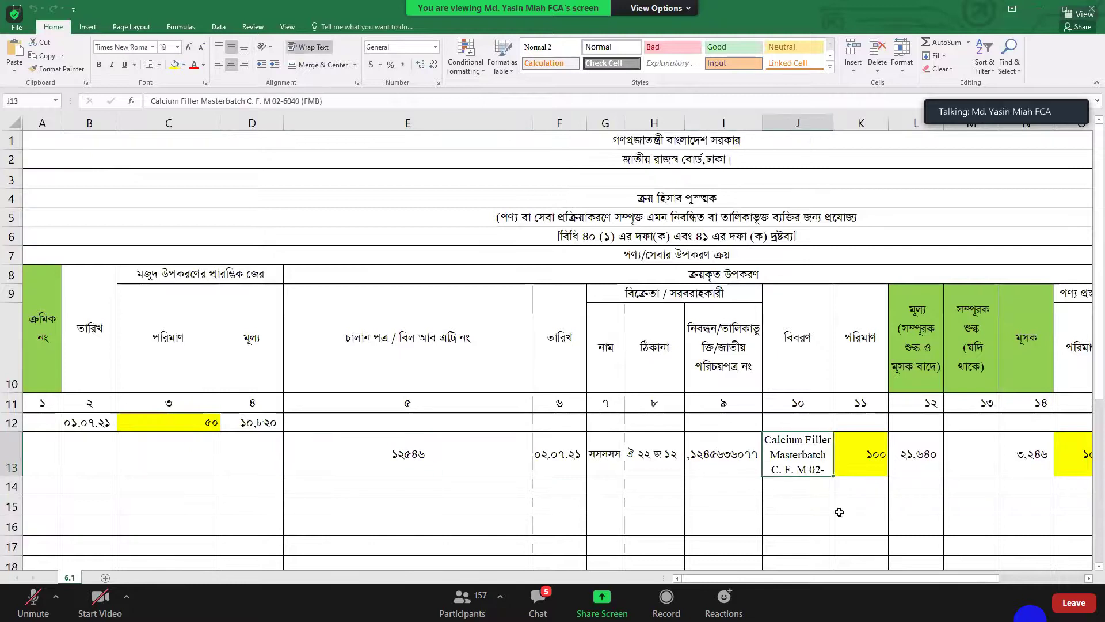
pyautogui.click(851, 451)
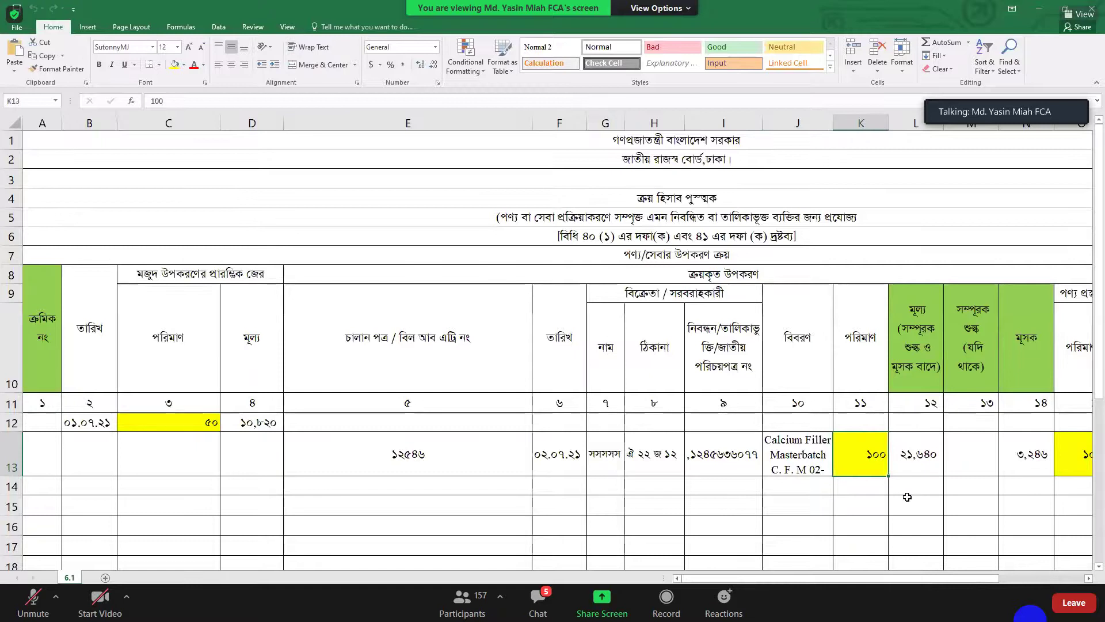
pyautogui.hscroll(6, 907, 497)
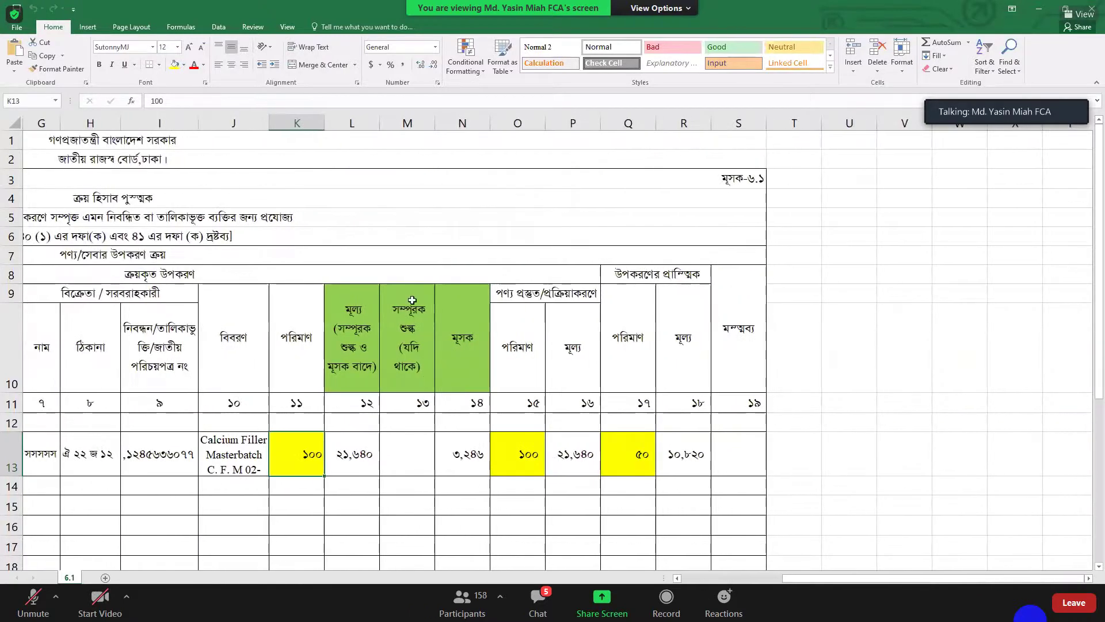
pyautogui.click(361, 469)
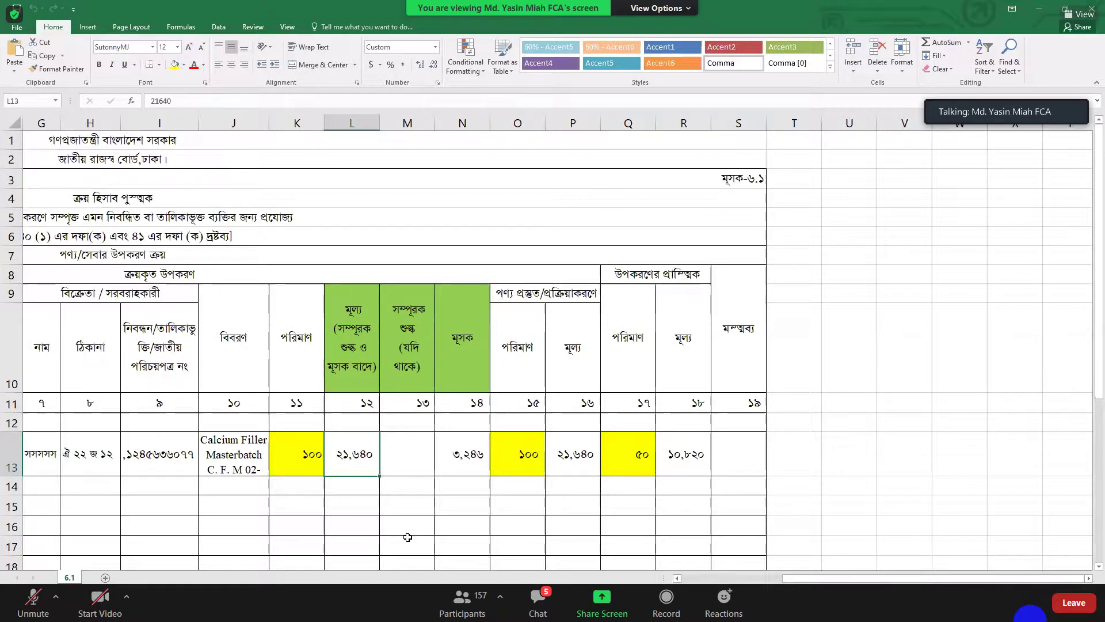
pyautogui.click(536, 456)
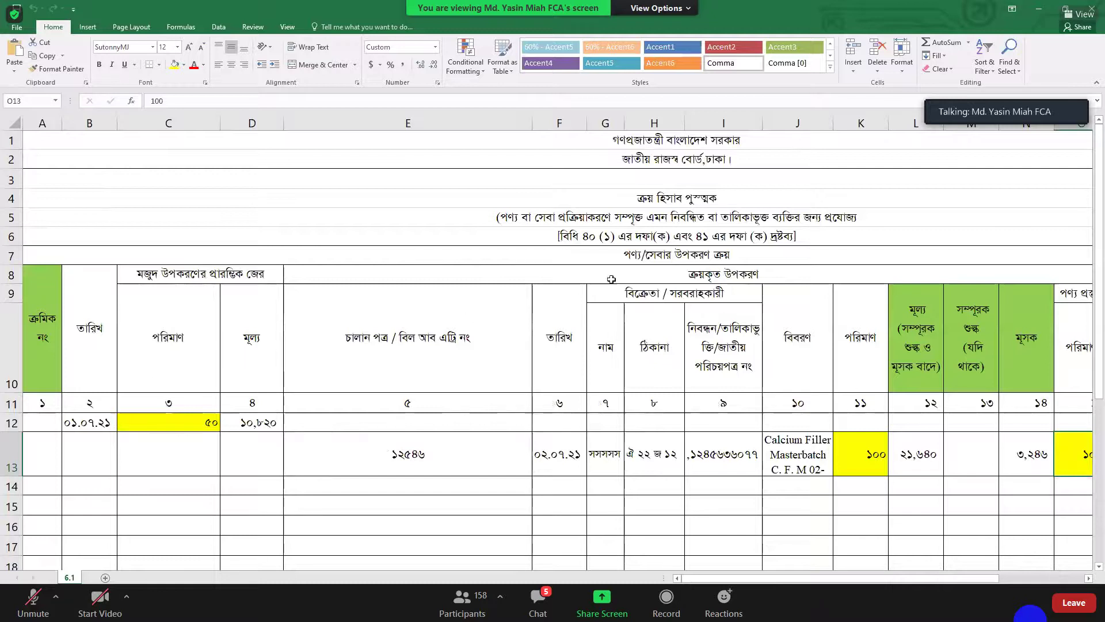
pyautogui.click(878, 458)
pyautogui.hscroll(5, 957, 494)
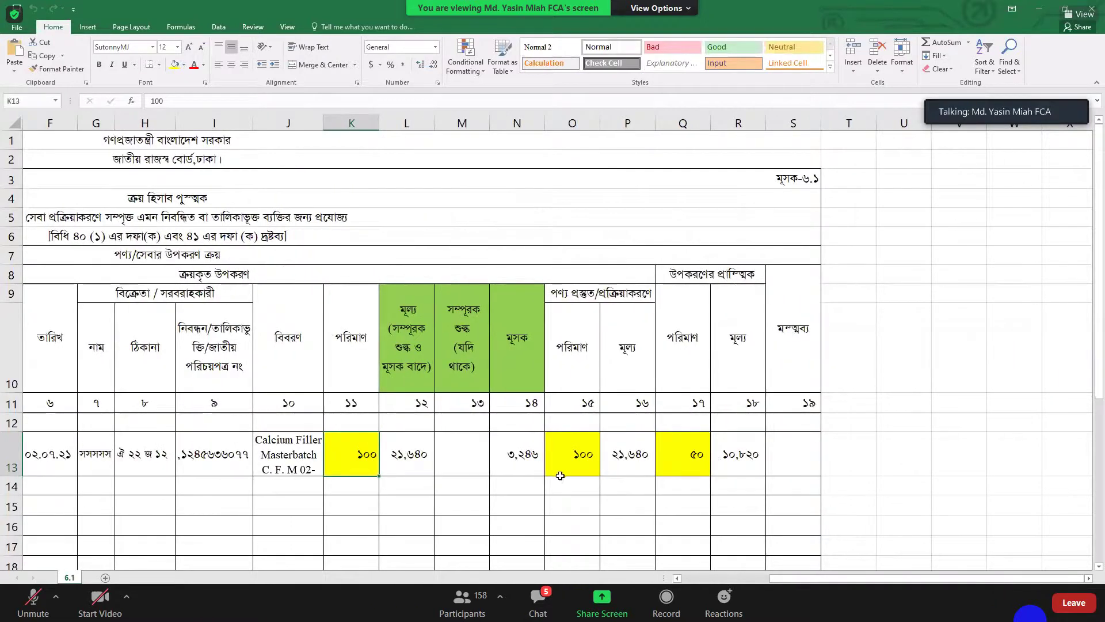
pyautogui.click(586, 451)
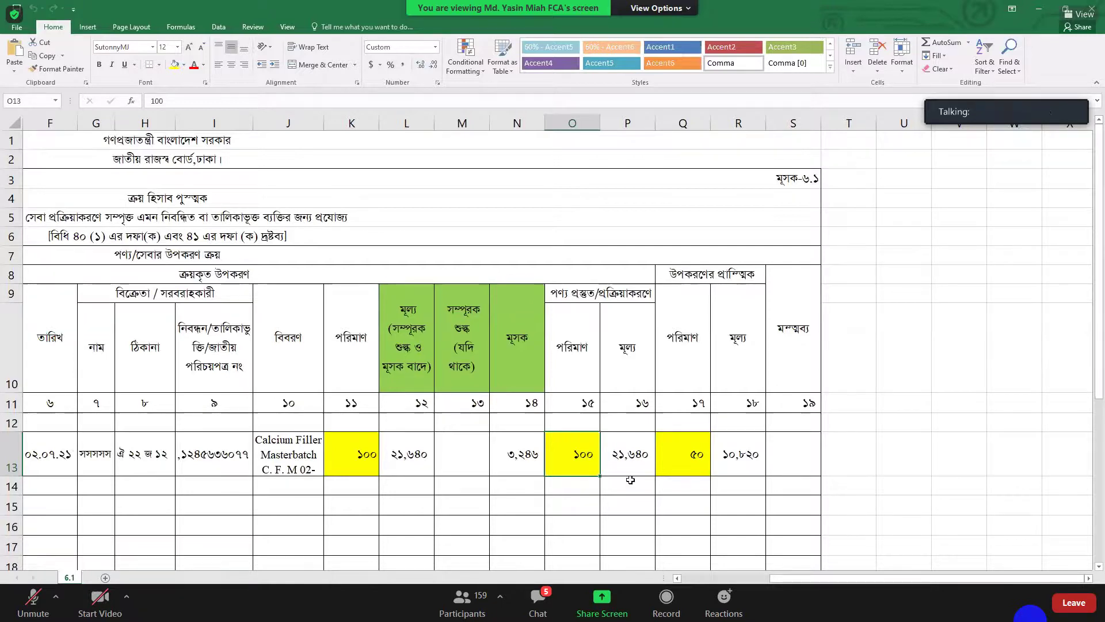
# Step: Close the Mushak - 6.1 workbook, look over the Mushak - 6.2 sales register from the VAT folder, and close it
pyautogui.click(1092, 7)
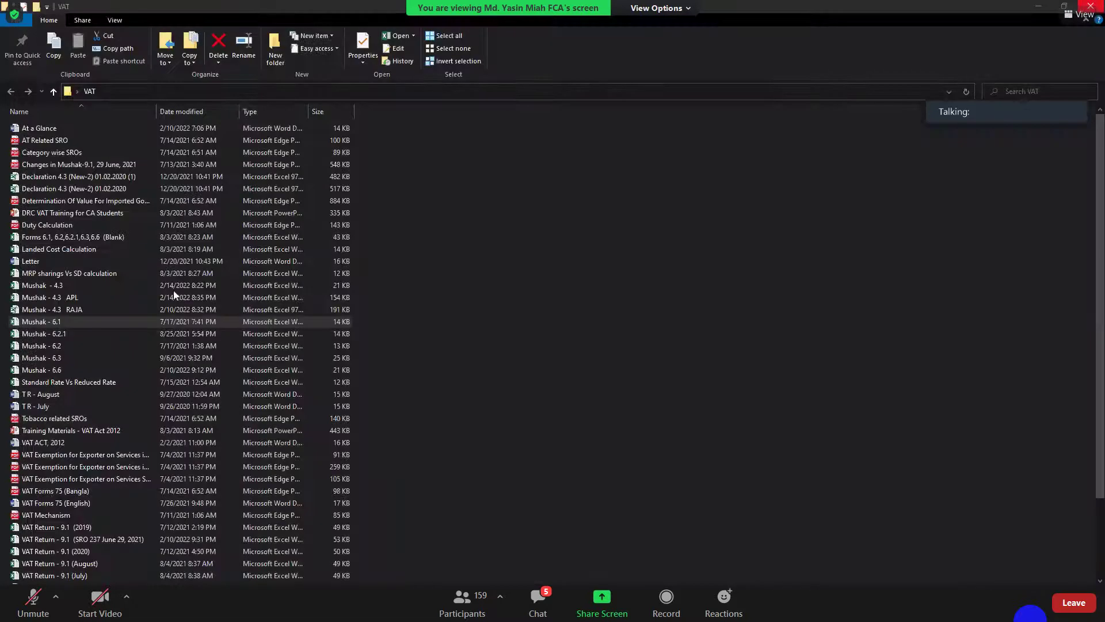
pyautogui.doubleClick(62, 347)
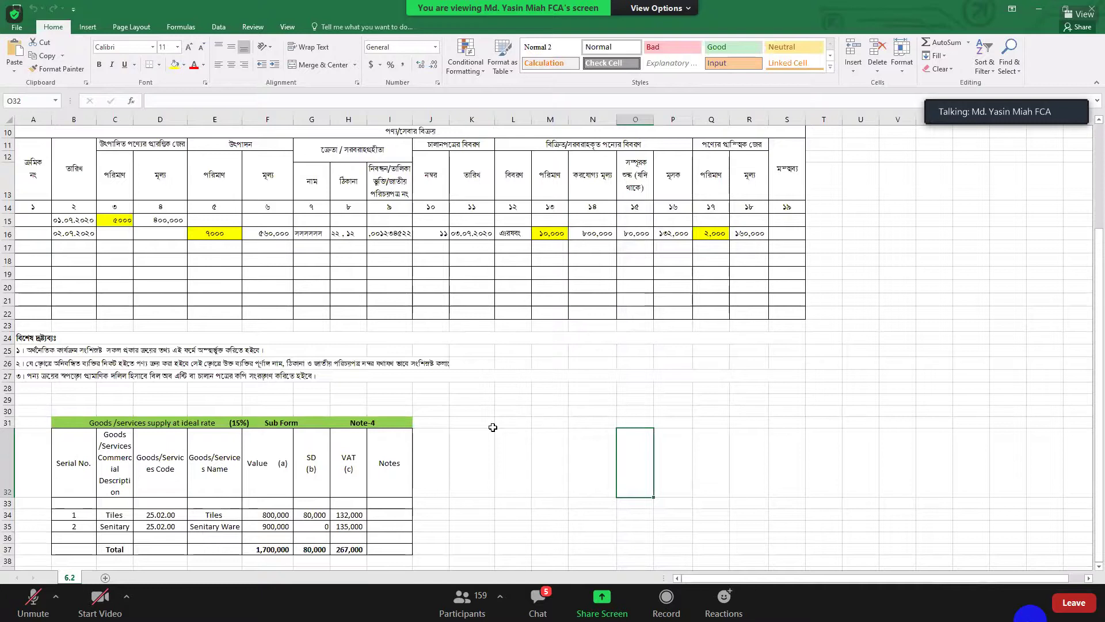
pyautogui.scroll(3, 448, 416)
pyautogui.scroll(-8, 448, 416)
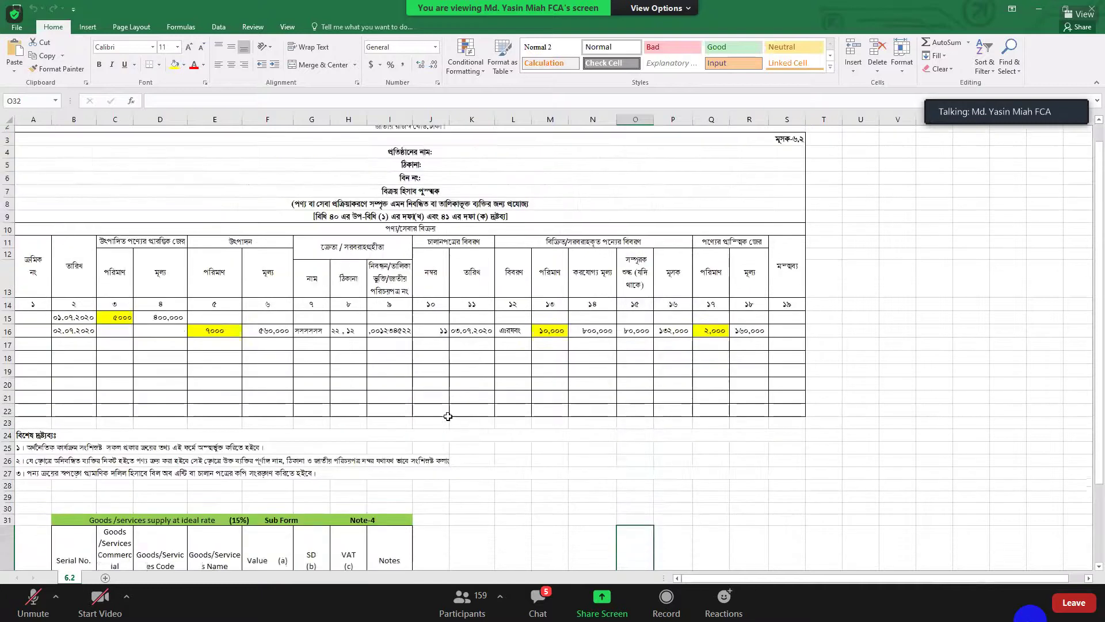
pyautogui.scroll(8, 448, 416)
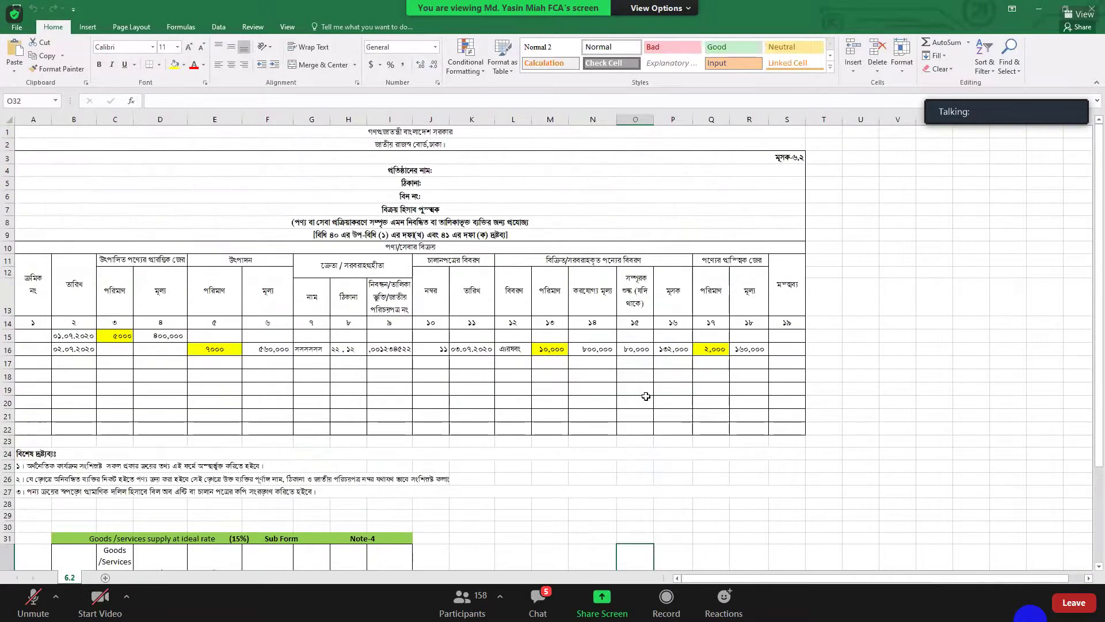
pyautogui.click(1096, 10)
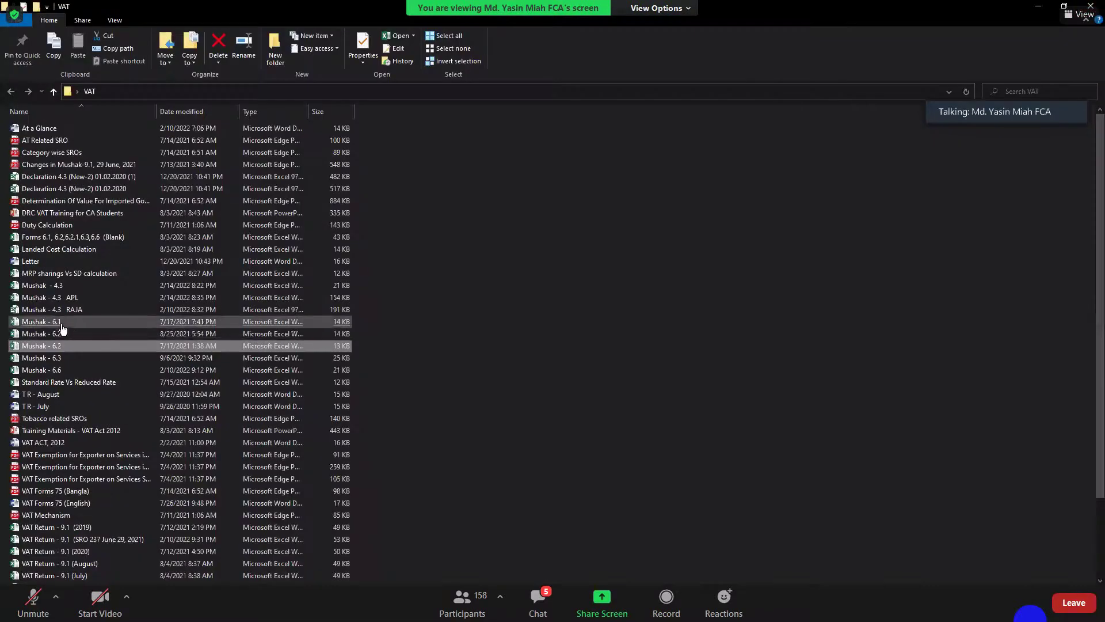
# Step: Reopen the Mushak - 6.1 workbook from the VAT folder, dismiss the duplicate opening, and bring up the Note-14 sub form
pyautogui.click(61, 326)
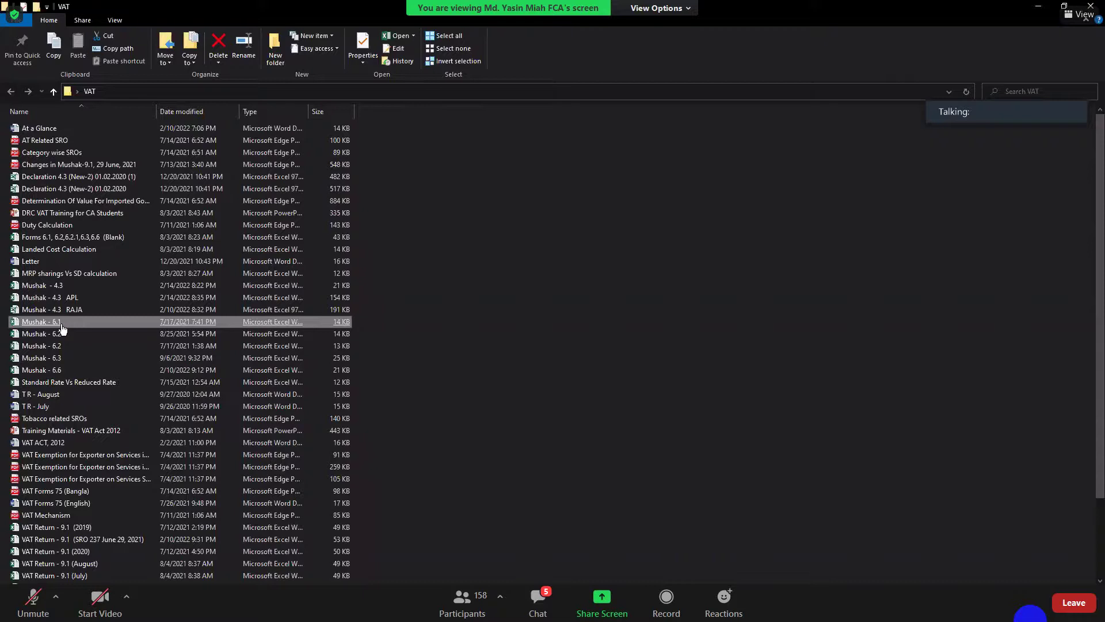
pyautogui.doubleClick(61, 325)
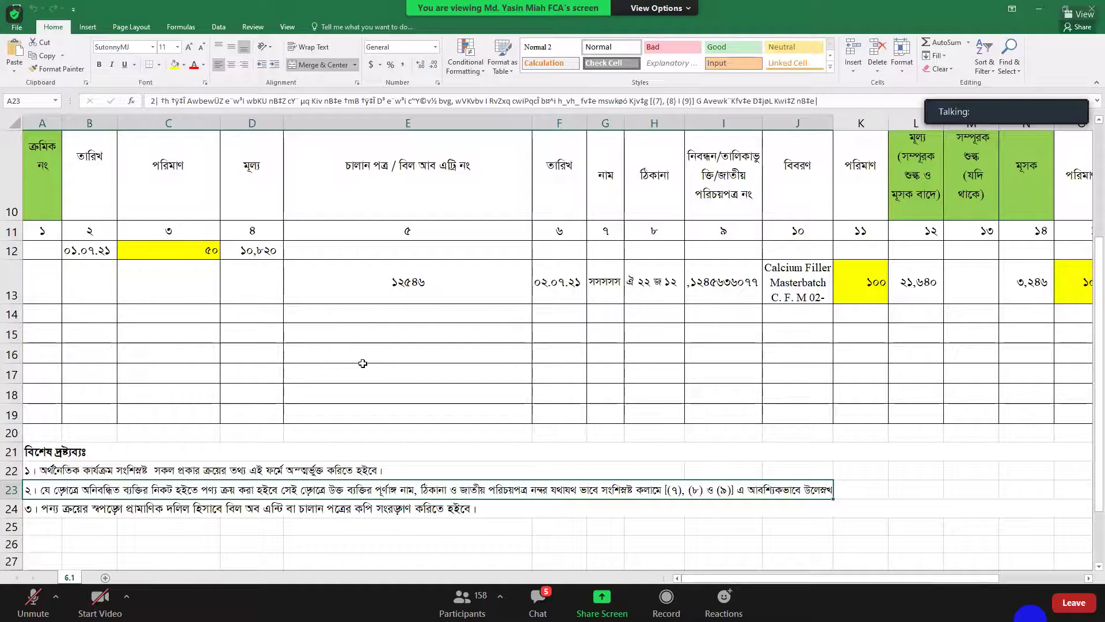
pyautogui.scroll(-4, 362, 364)
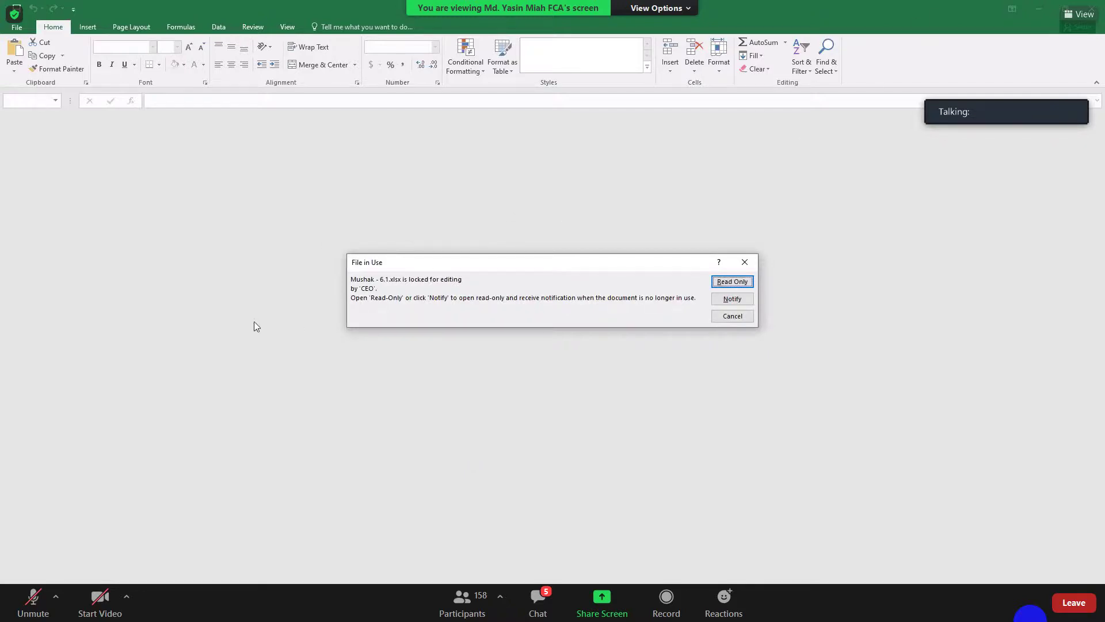
pyautogui.click(745, 263)
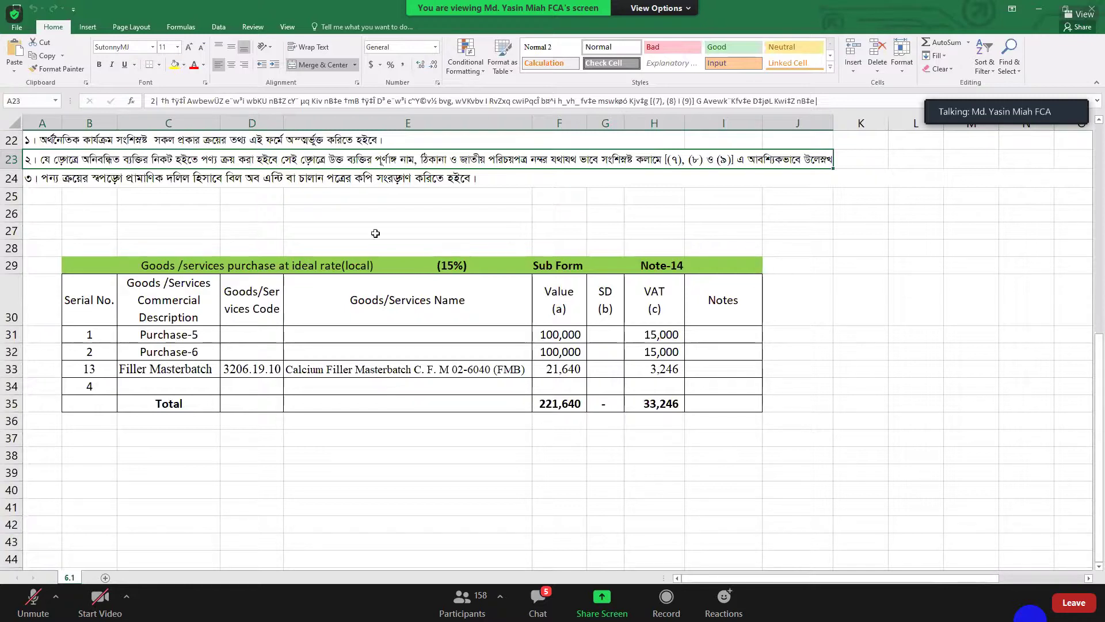
# Step: Examine the special notes and the Note-14 local purchase sub form, including the VAT total formula in H35
pyautogui.scroll(2, 264, 374)
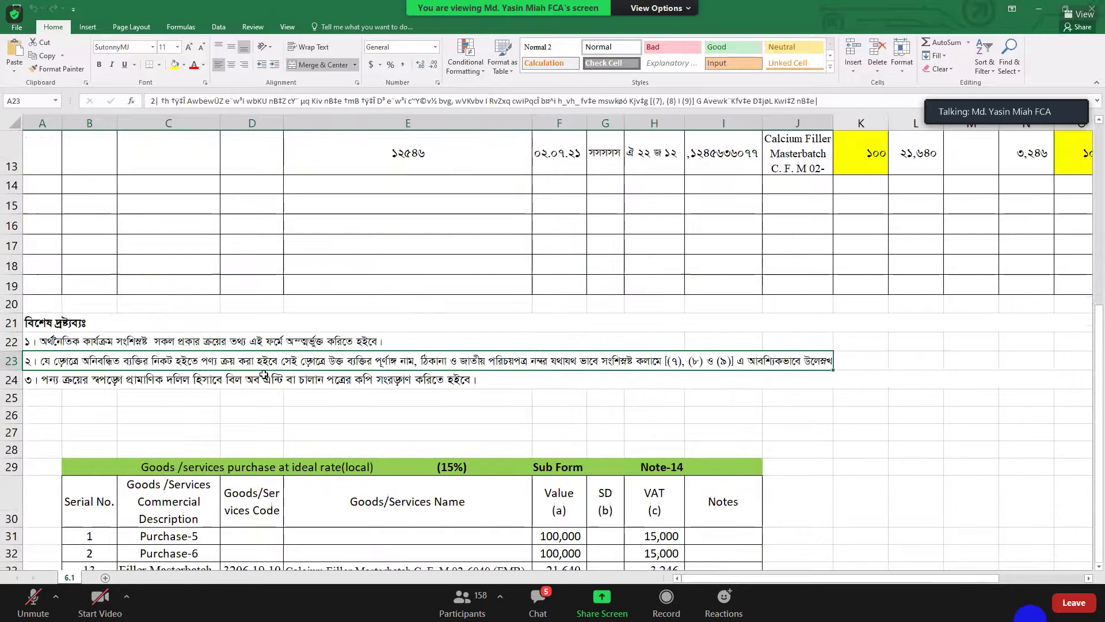
pyautogui.scroll(-2, 335, 370)
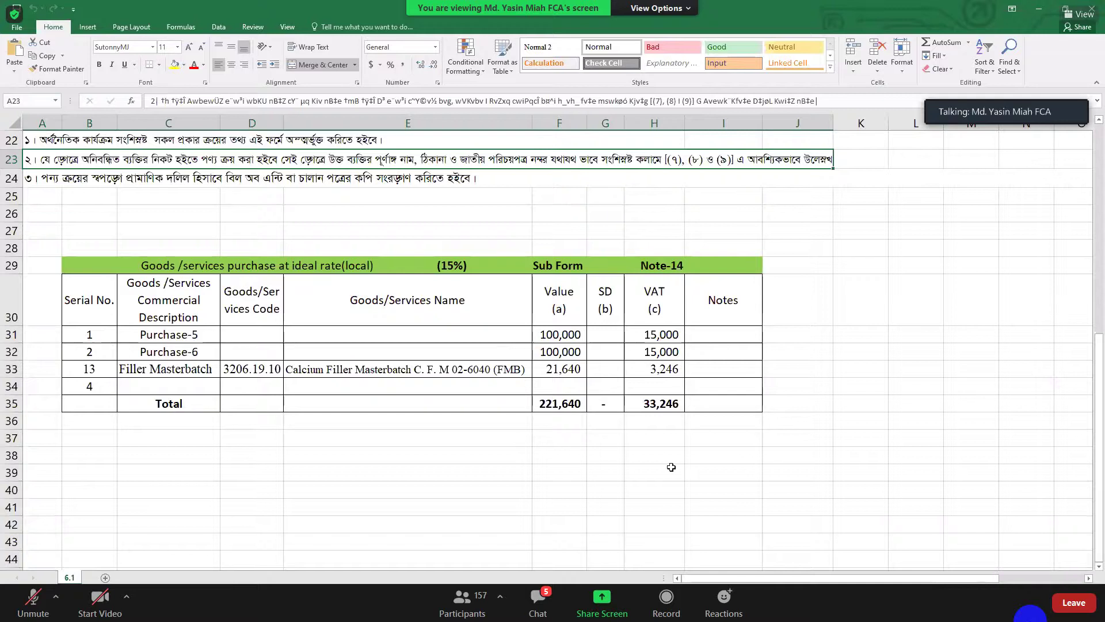
pyautogui.click(662, 407)
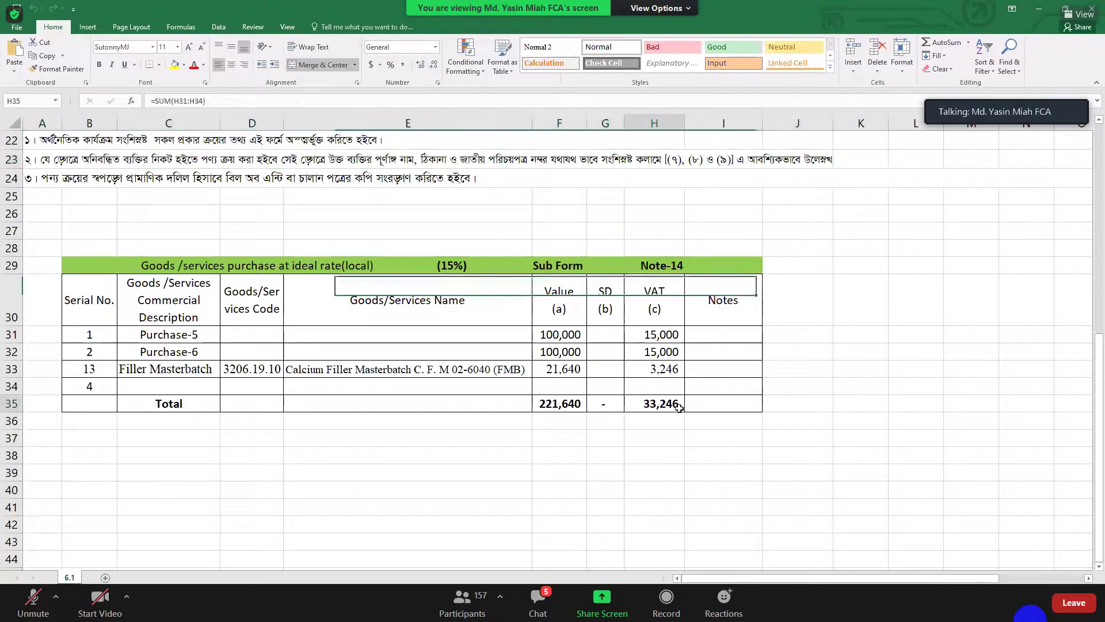
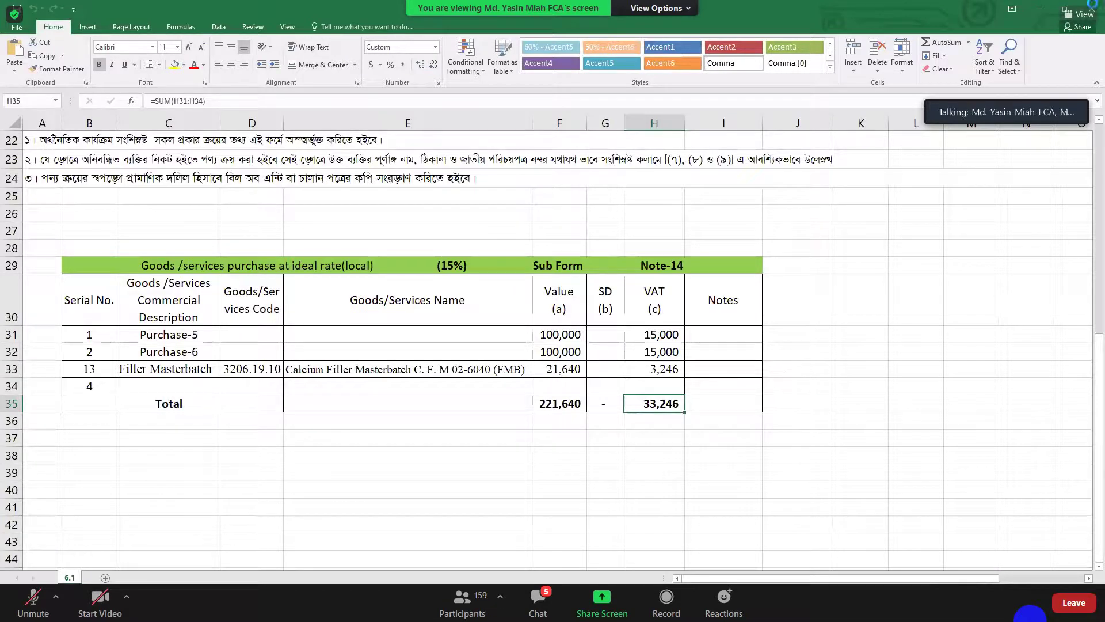
# Step: Close the Mushak - 6.1 workbook, open Mushak - 6.2 from the VAT folder, and bring up the sales register's headings and entries
pyautogui.click(1091, 7)
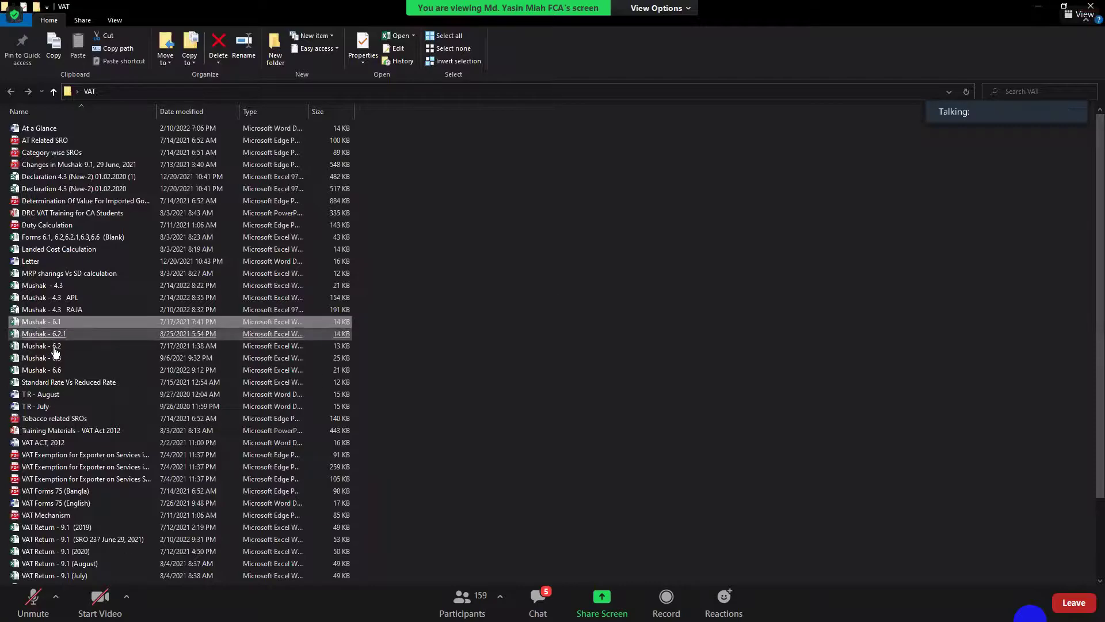
pyautogui.click(56, 350)
pyautogui.click(55, 349)
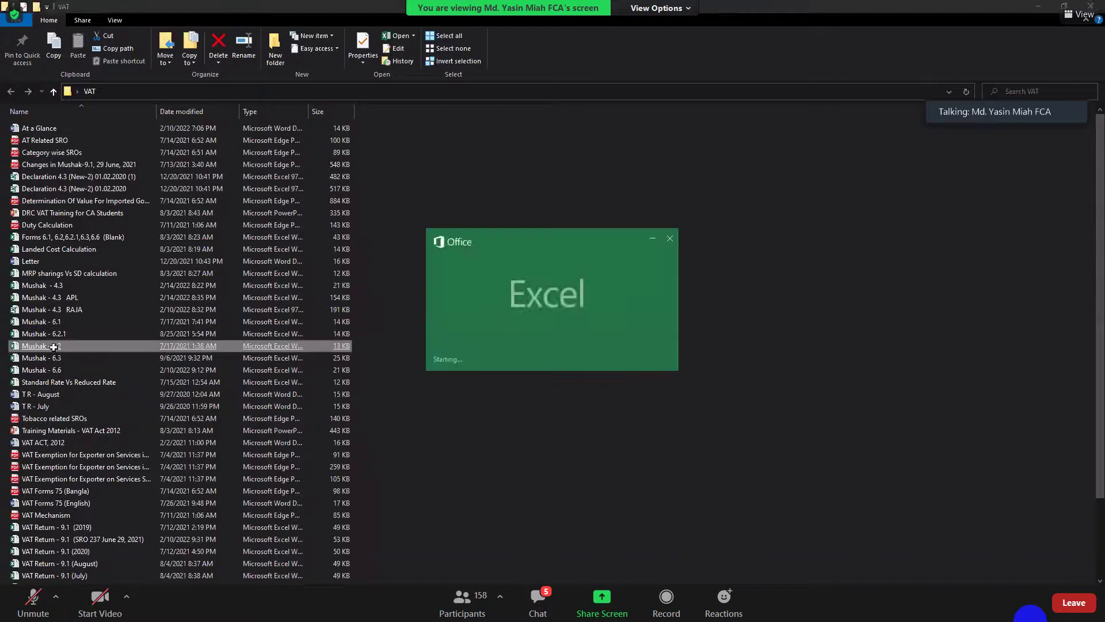
pyautogui.scroll(3, 444, 345)
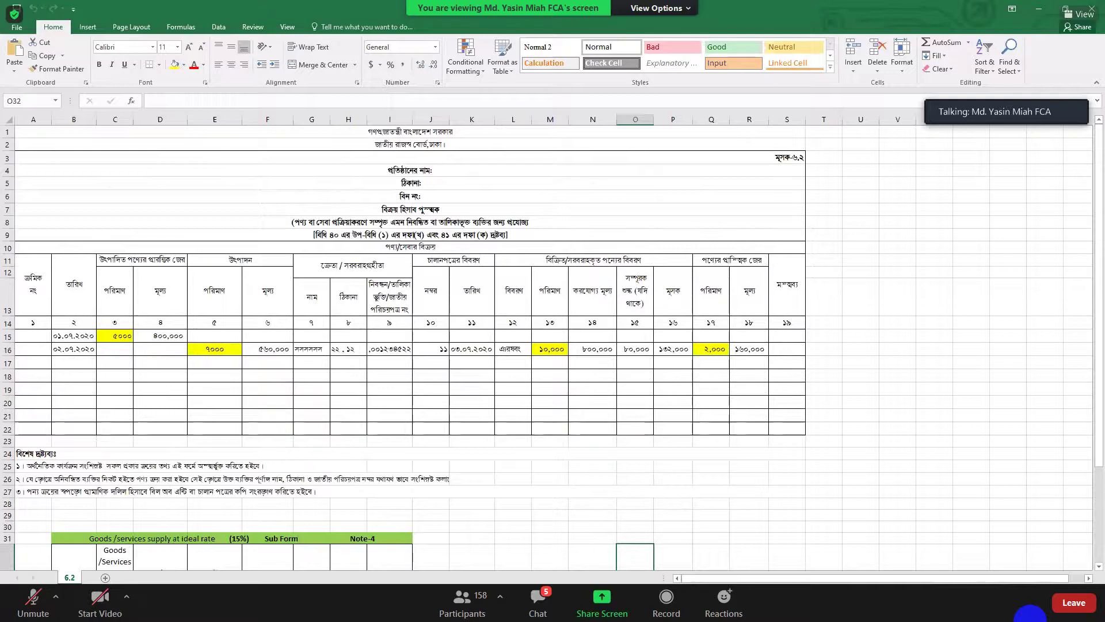
pyautogui.scroll(3, 385, 526)
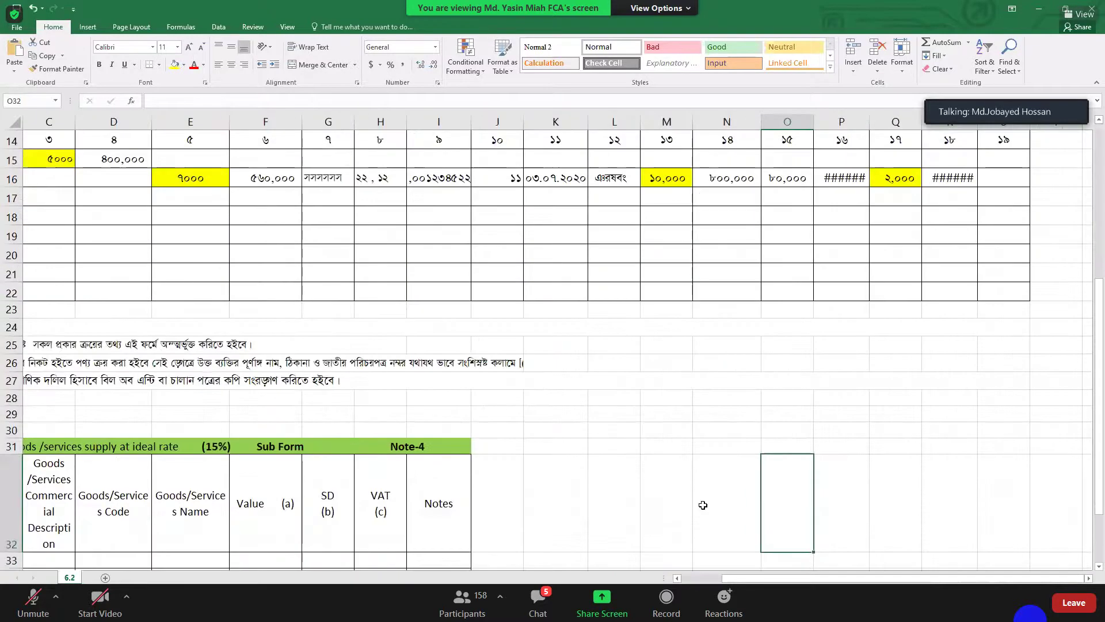
pyautogui.scroll(4, 385, 526)
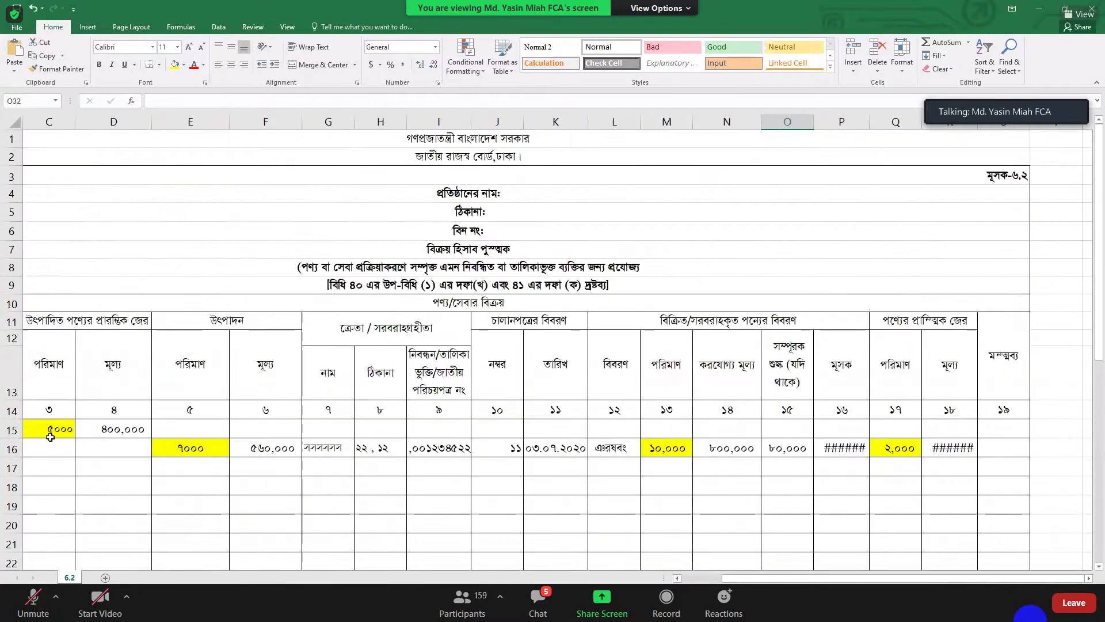
# Step: Go through the opening stock quantity in row 15 and the production and sold quantities in row 16
pyautogui.click(177, 448)
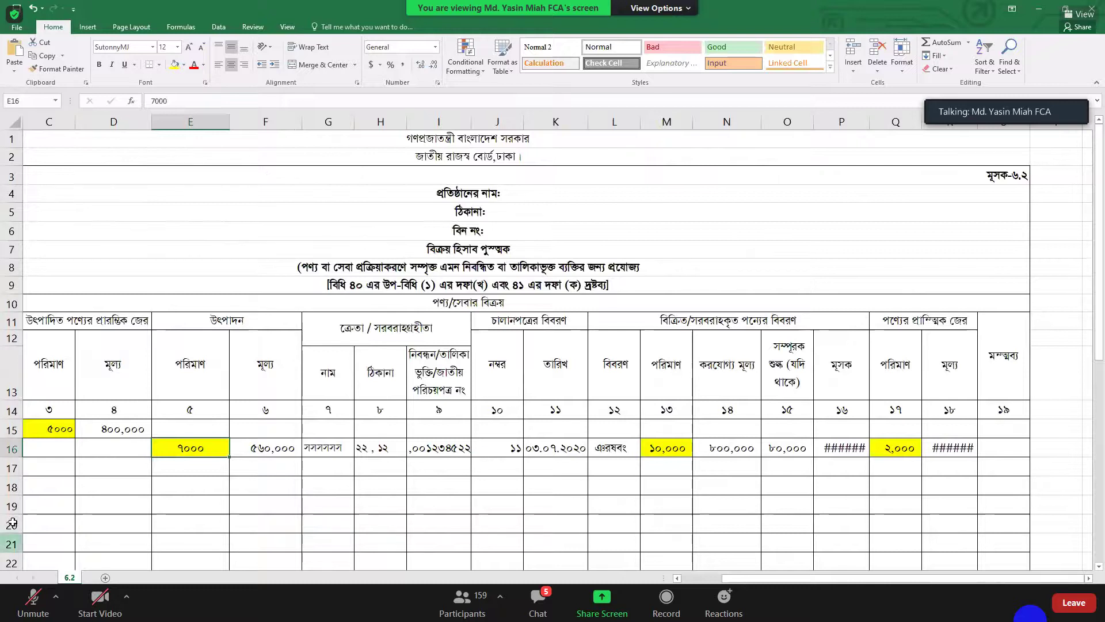
pyautogui.click(44, 435)
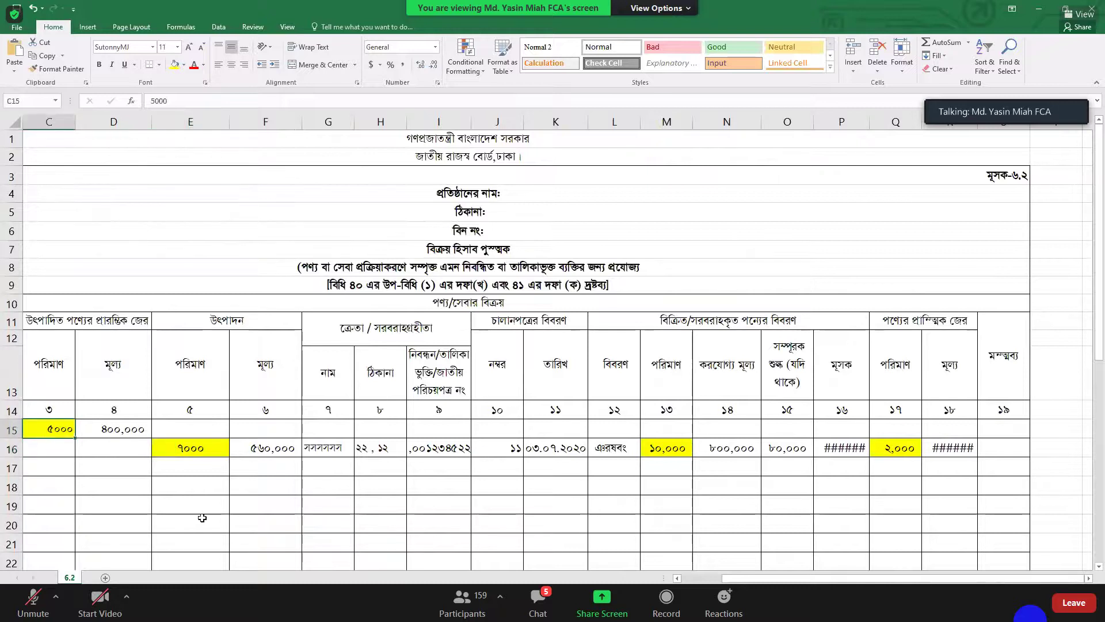
pyautogui.hscroll(-2, 202, 518)
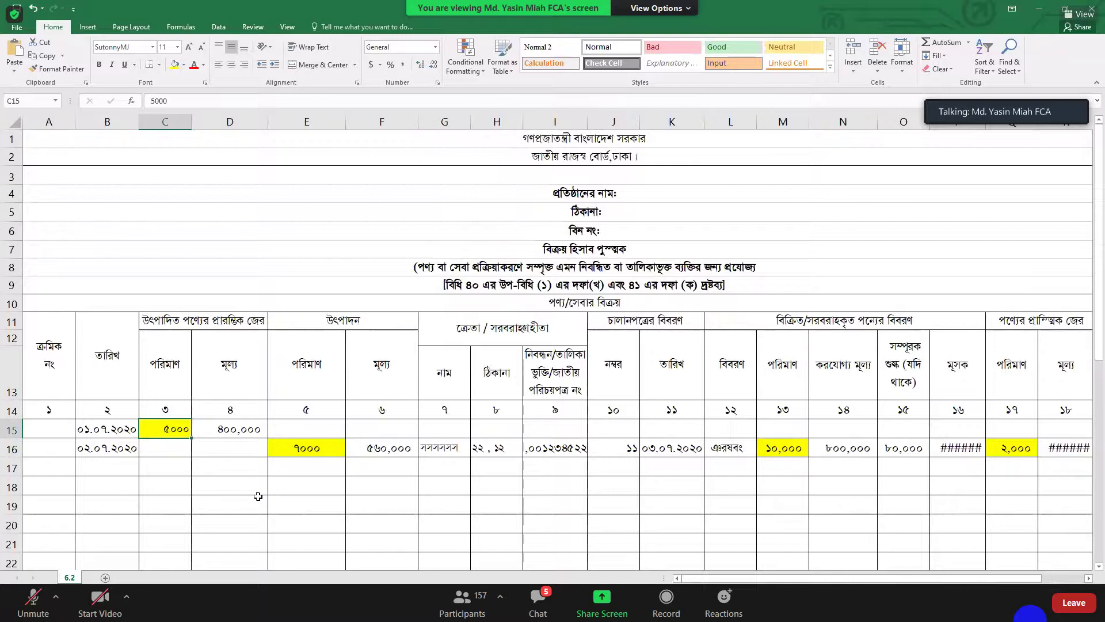
pyautogui.click(315, 451)
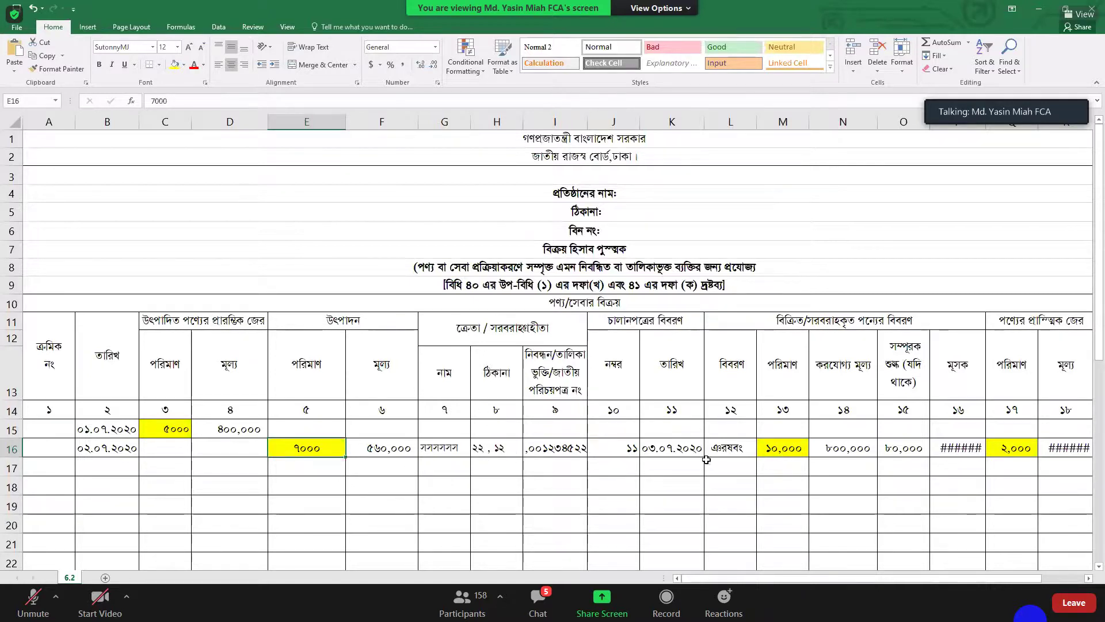
pyautogui.click(772, 454)
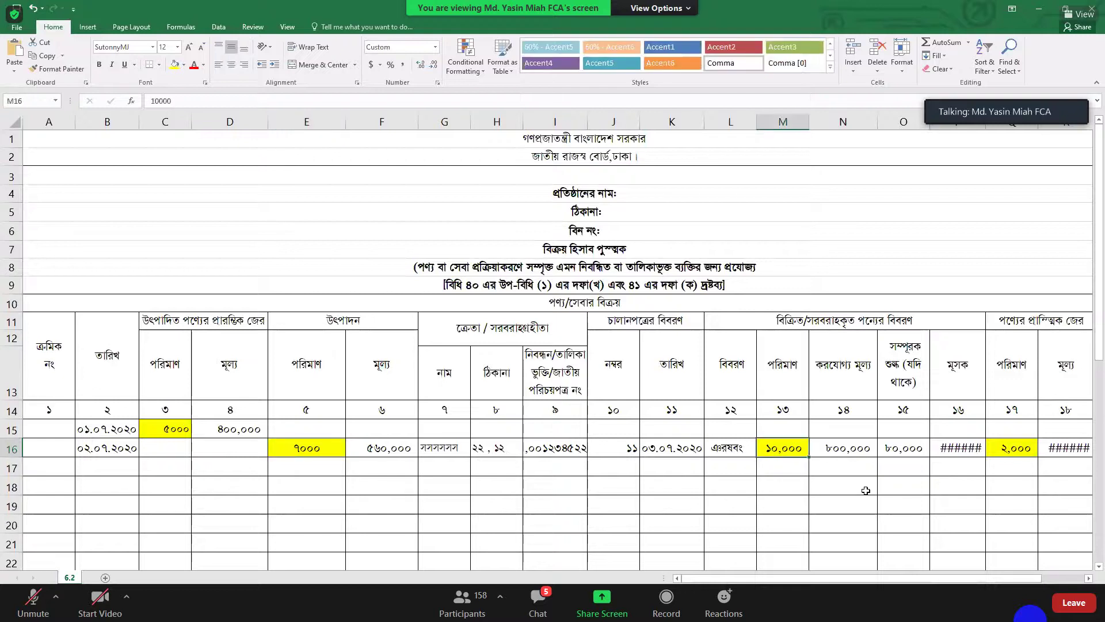
# Step: Widen the VAT column P and the closing stock value column R so their row 16 amounts fit, and check P16's formula
pyautogui.hscroll(4, 866, 490)
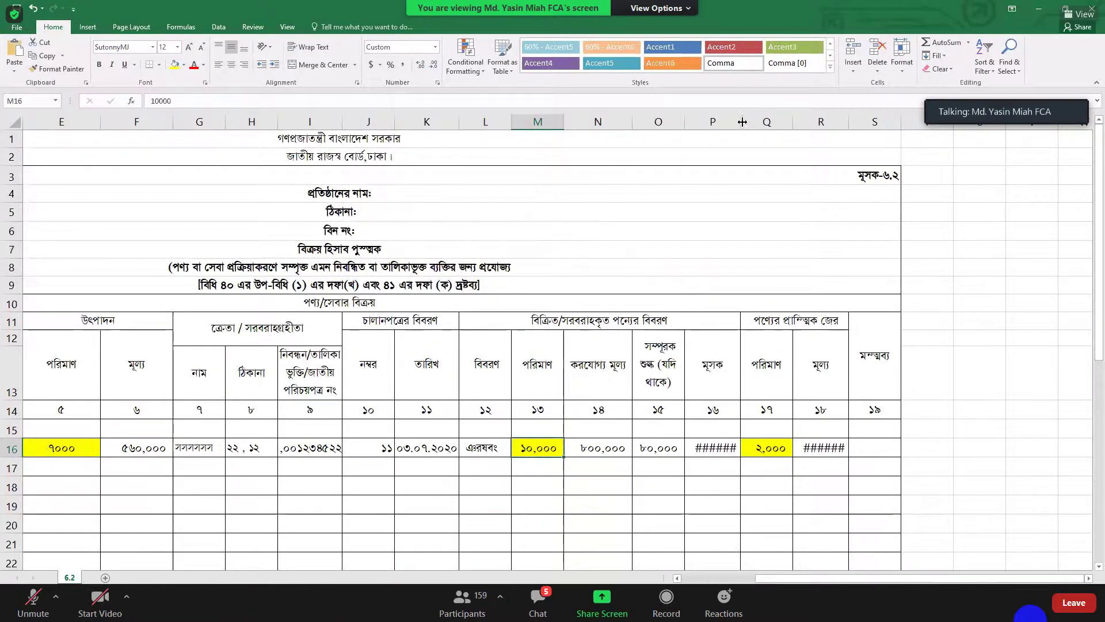
pyautogui.moveTo(740, 121); pyautogui.dragTo(743, 121)
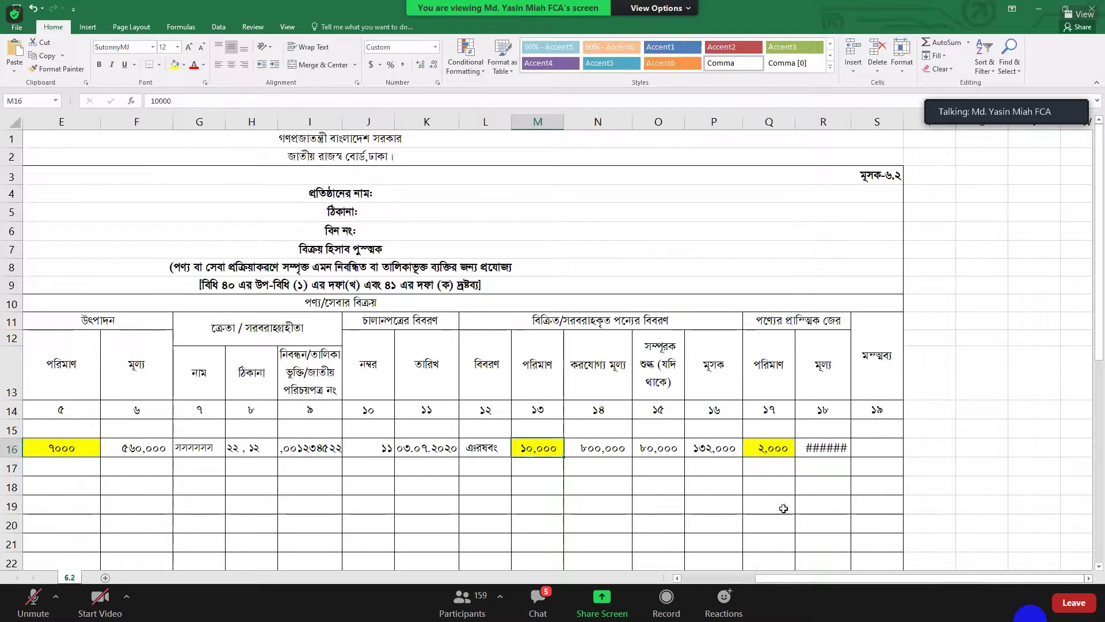
pyautogui.click(707, 448)
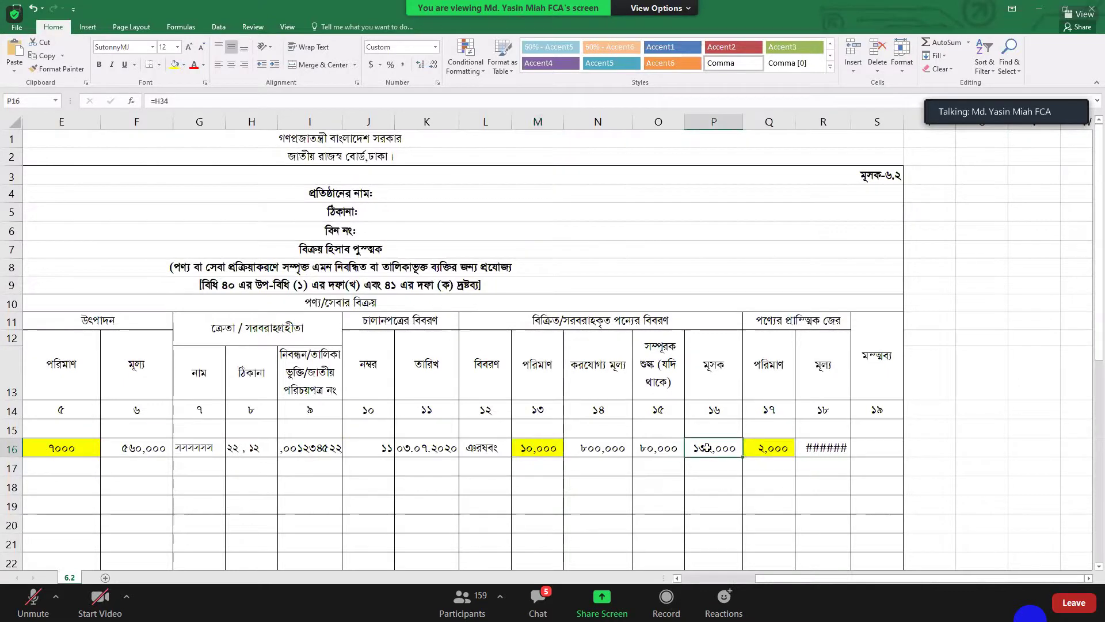
pyautogui.doubleClick(851, 122)
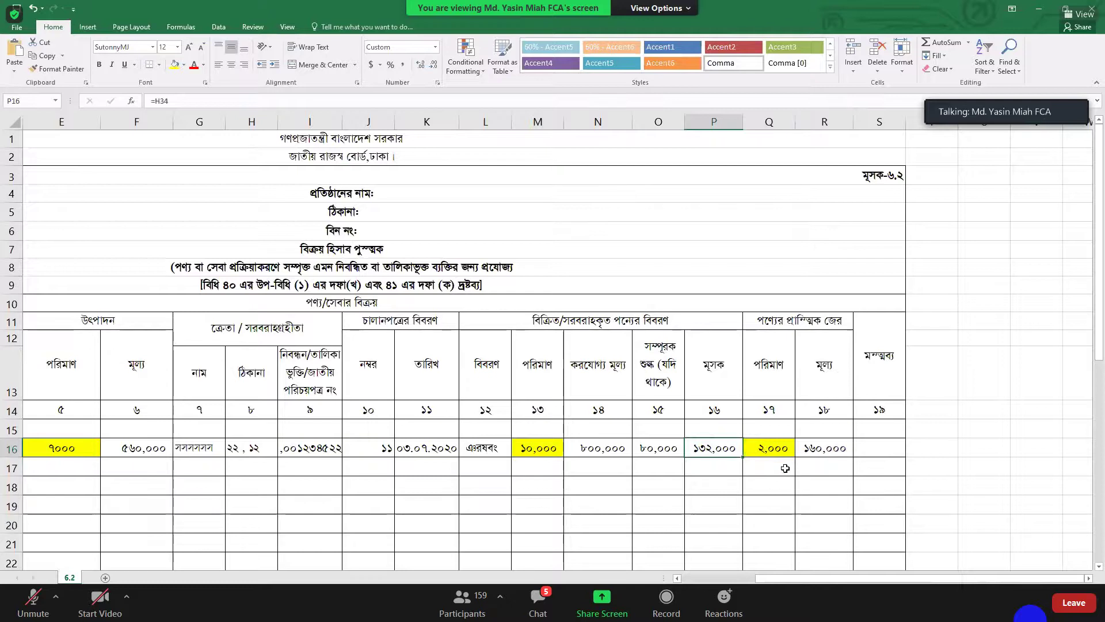
# Step: Check the closing quantity formula in Q16 alongside the sold quantity in M16 and the VAT reference in P16
pyautogui.click(771, 450)
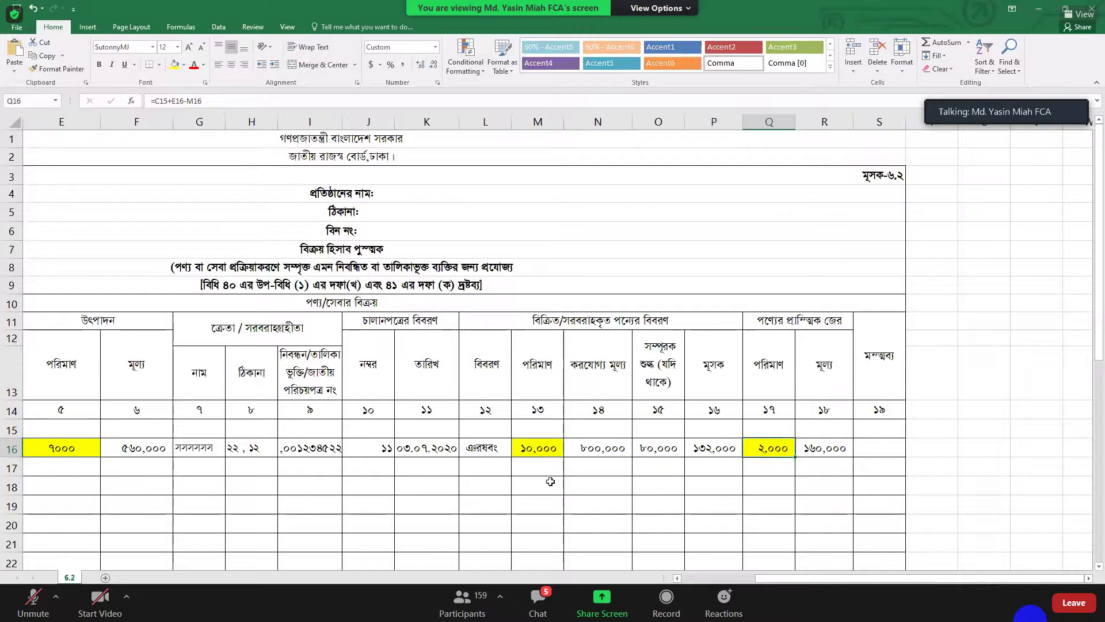
pyautogui.click(536, 447)
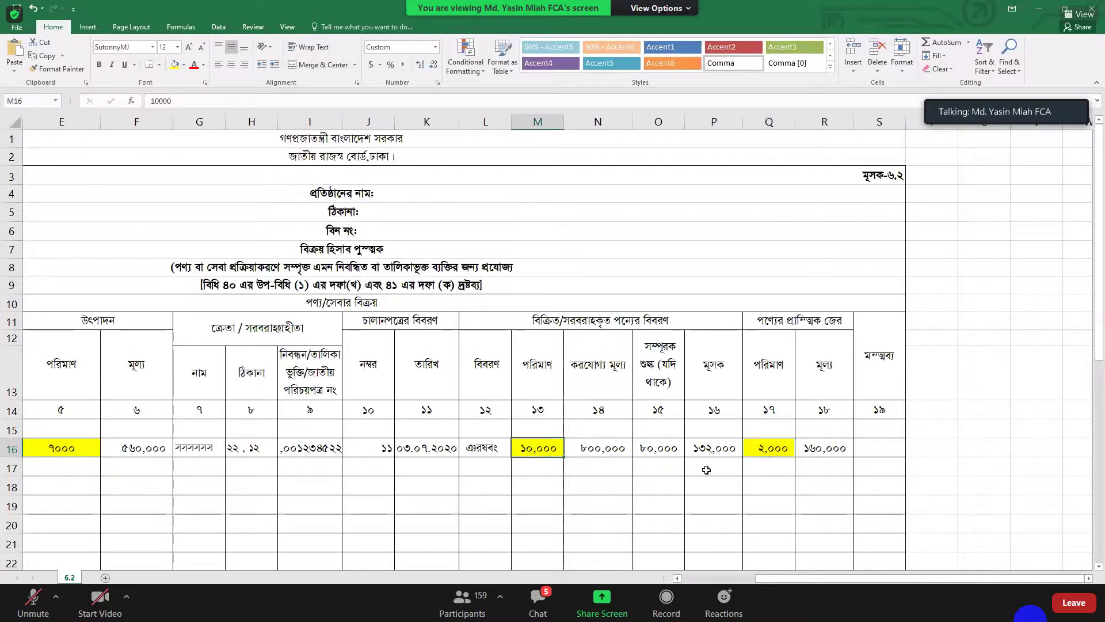
pyautogui.click(715, 449)
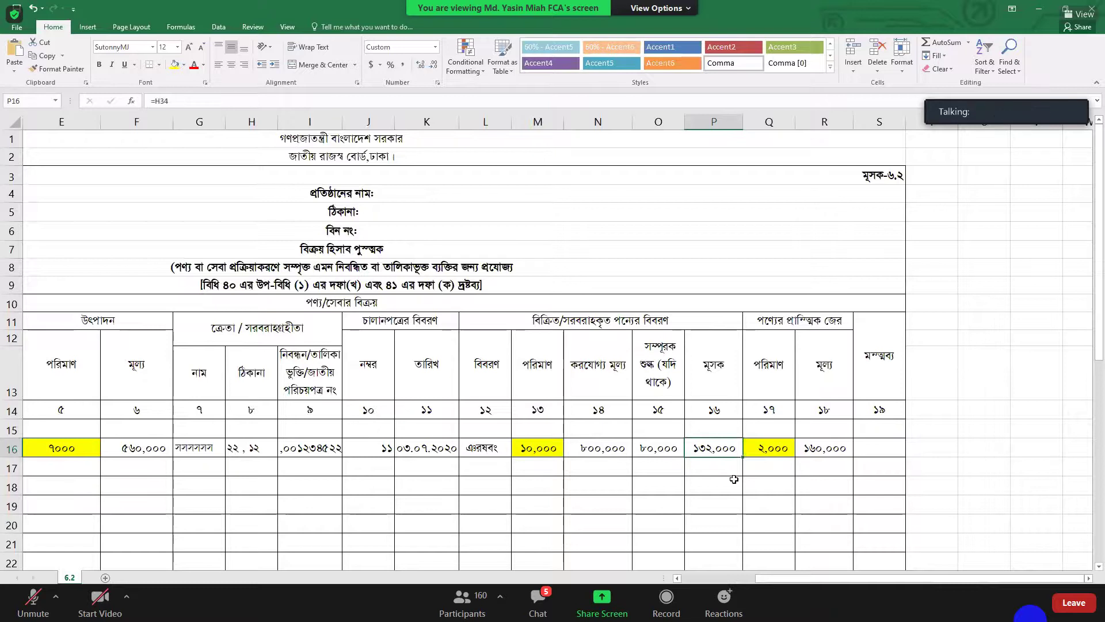
# Step: Bring up the Note-4 sub form below the register and widen its VAT column H so the row 37 total fits
pyautogui.scroll(-5, 734, 480)
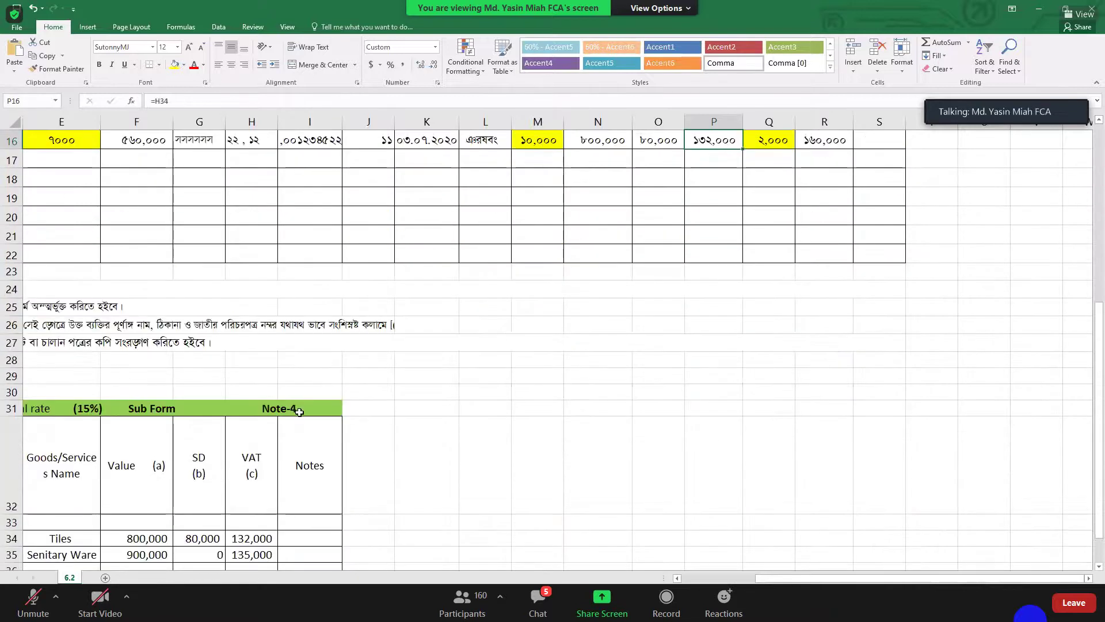
pyautogui.click(283, 401)
pyautogui.hscroll(-4, 564, 397)
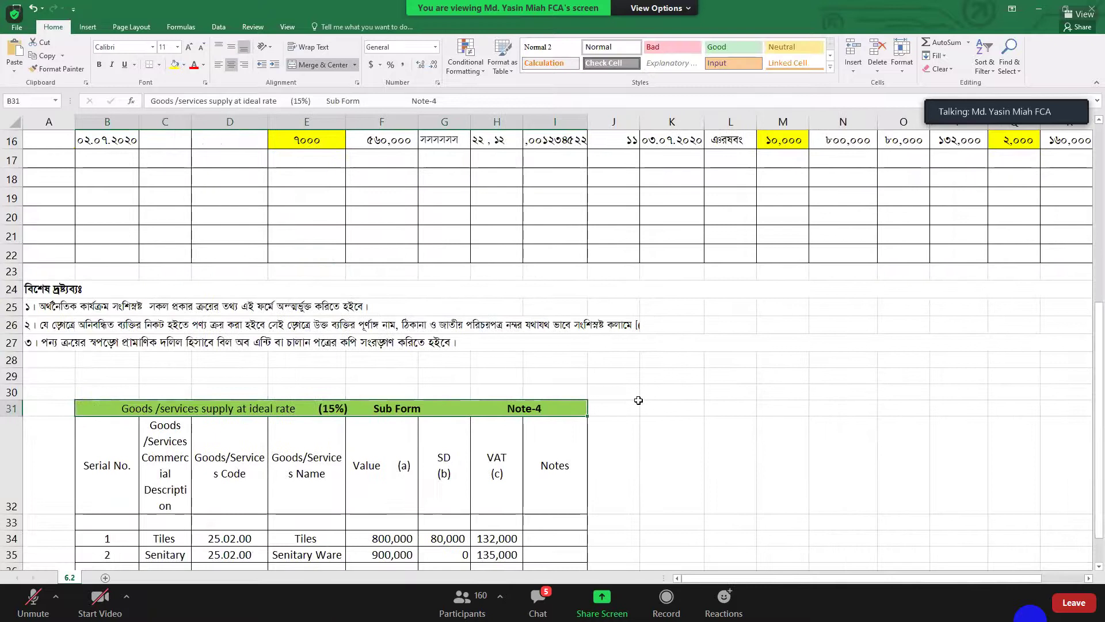
pyautogui.scroll(-3, 567, 397)
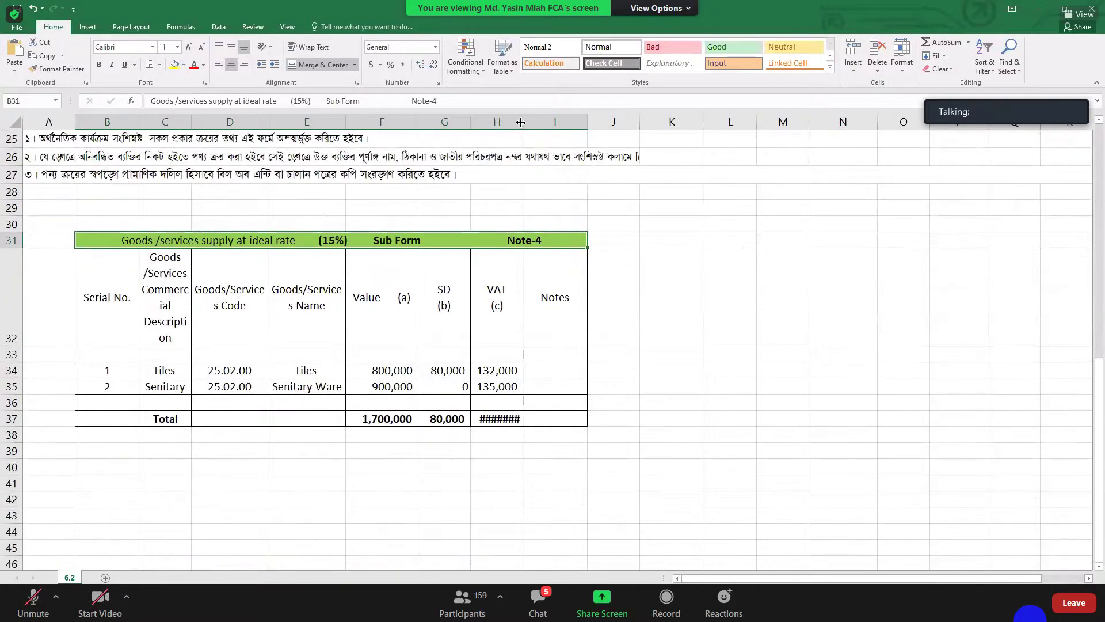
pyautogui.doubleClick(521, 122)
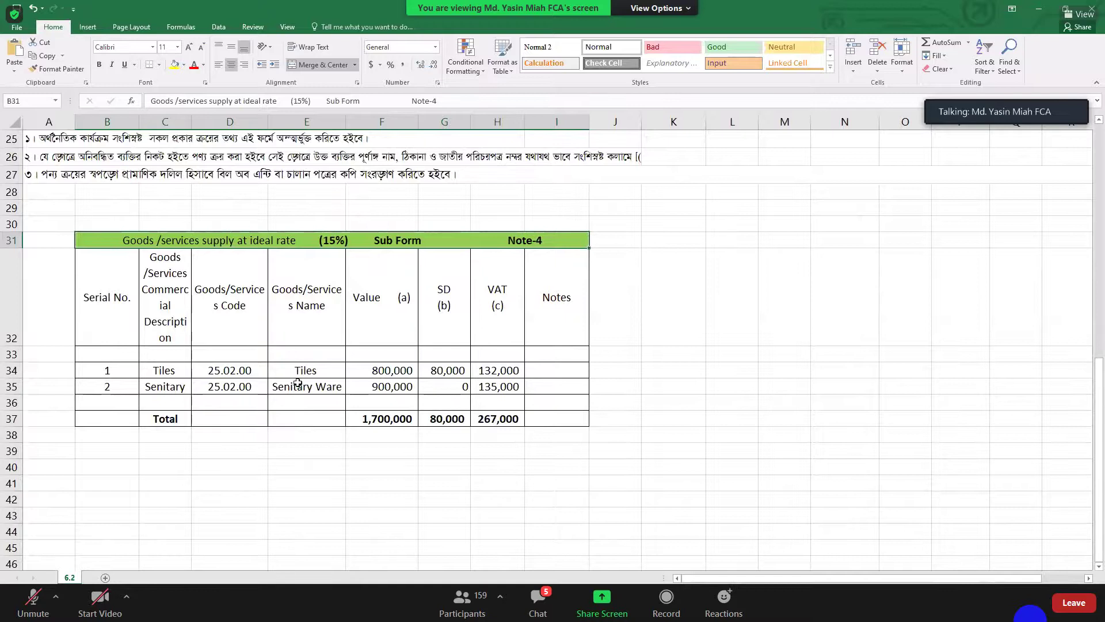
# Step: Highlight the Tiles VAT amount in H34 in yellow and compare it with the VAT cell P16 in the register
pyautogui.click(509, 370)
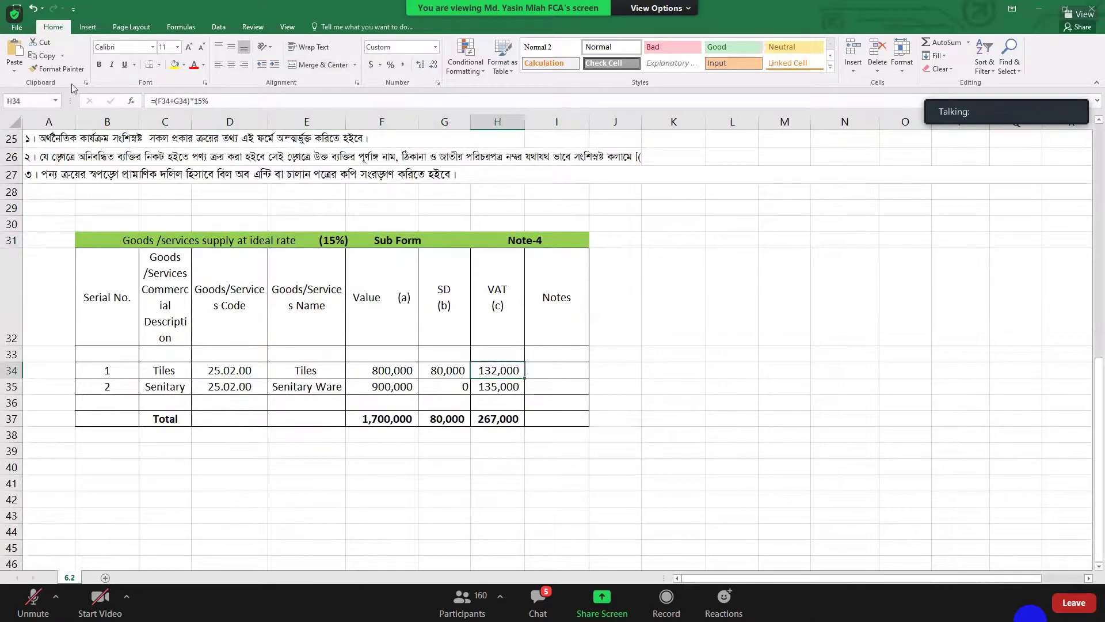
pyautogui.click(175, 67)
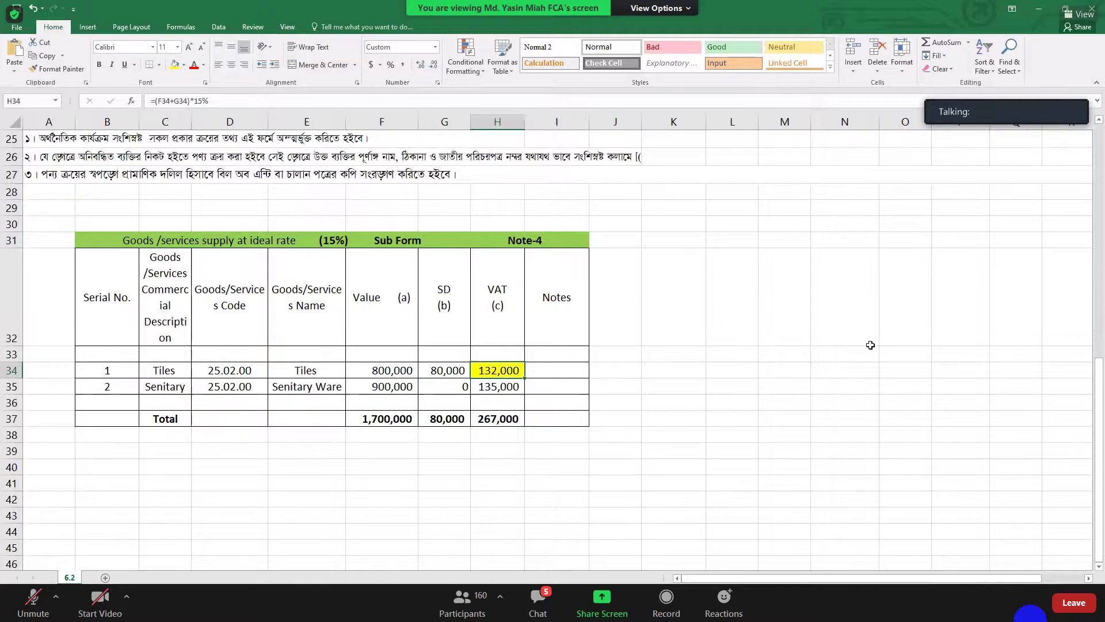
pyautogui.scroll(6, 869, 346)
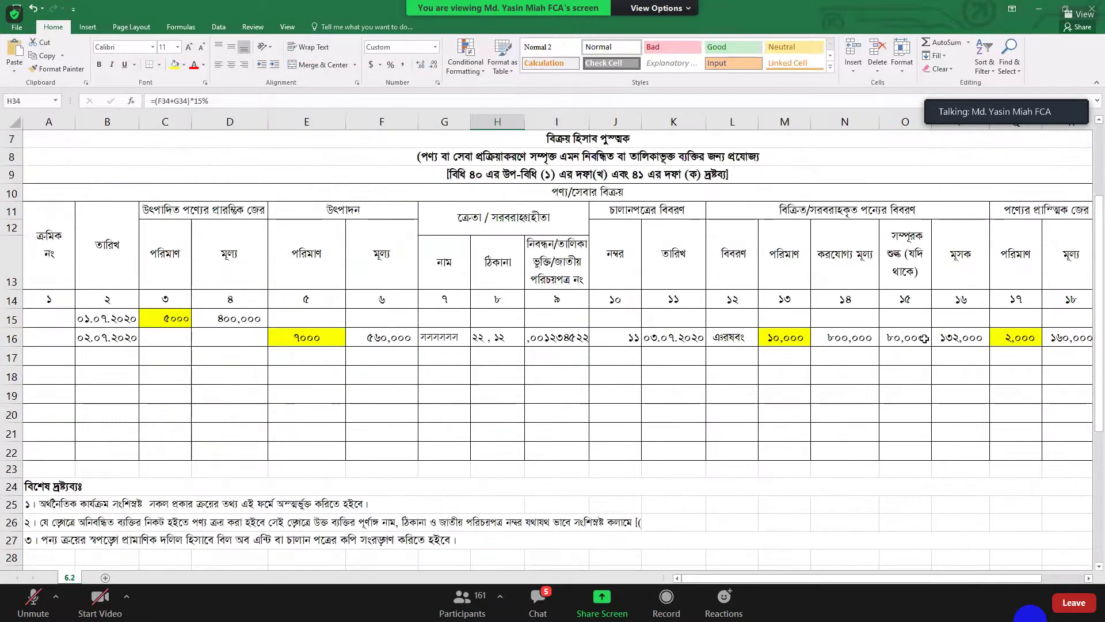
pyautogui.click(944, 335)
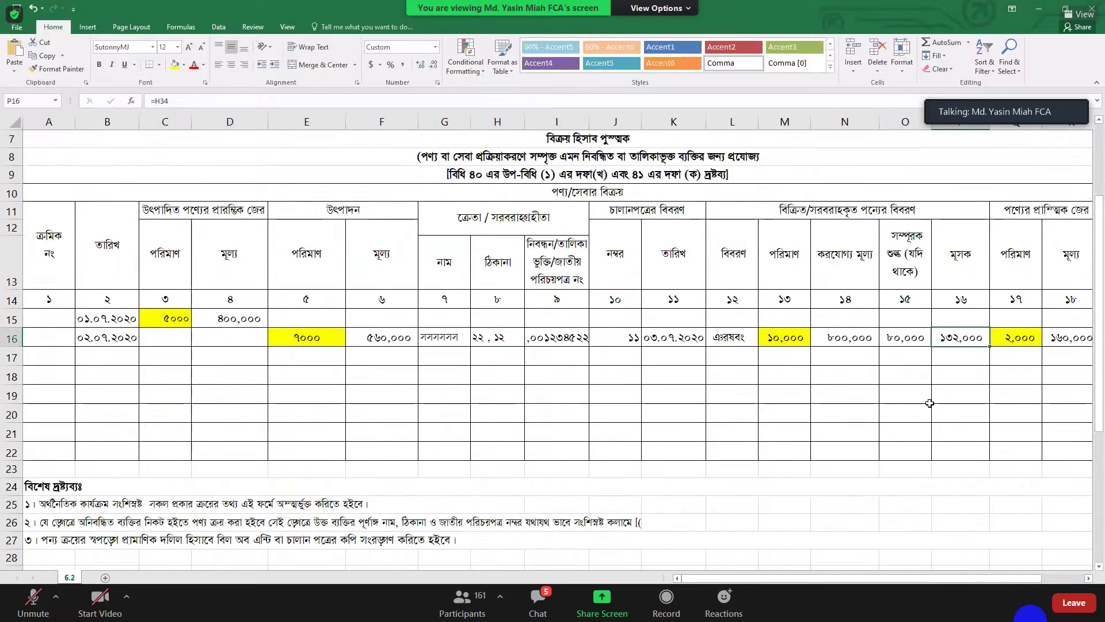
pyautogui.hscroll(1, 930, 403)
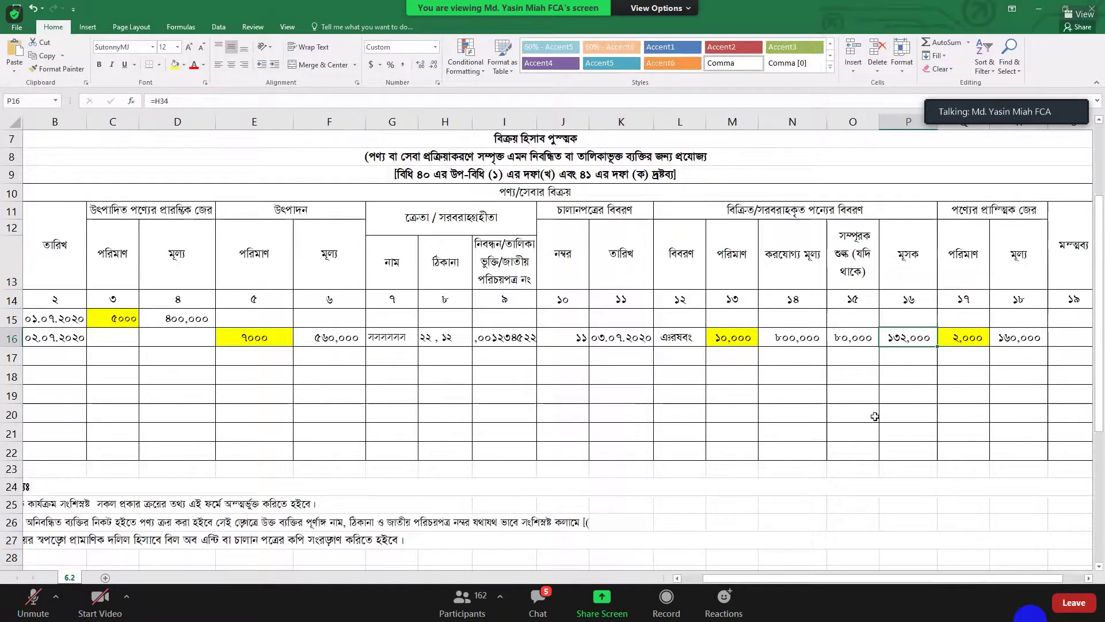
# Step: Recheck the Tiles VAT formula in H34 of the Note-4 sub form and return to the register's headings
pyautogui.scroll(-4, 300, 482)
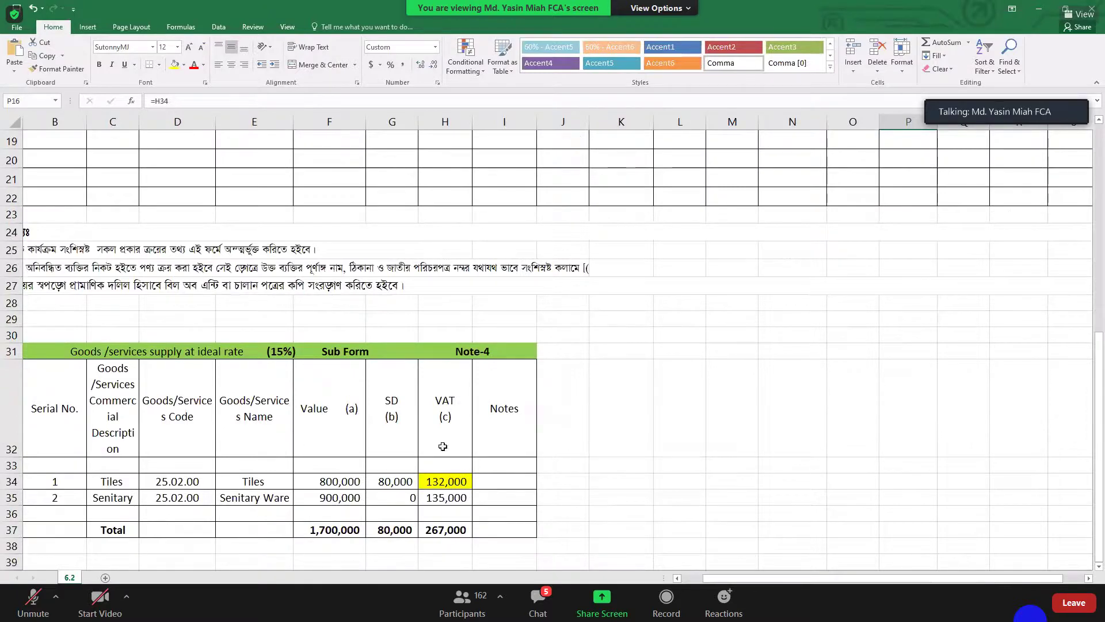
pyautogui.click(457, 480)
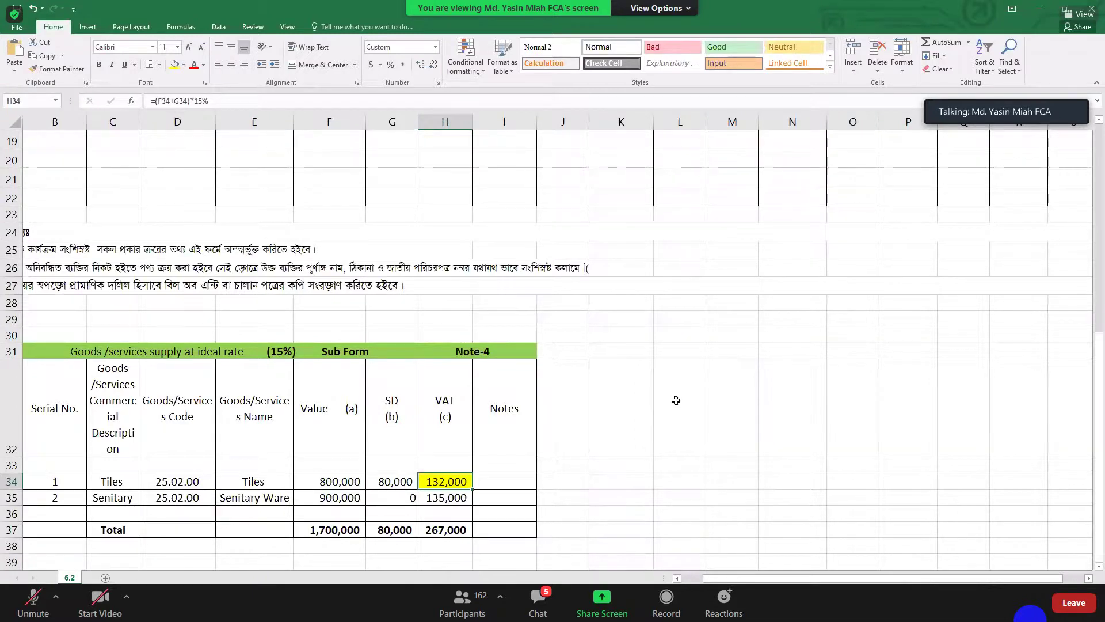
pyautogui.scroll(-1, 676, 400)
pyautogui.scroll(7, 676, 400)
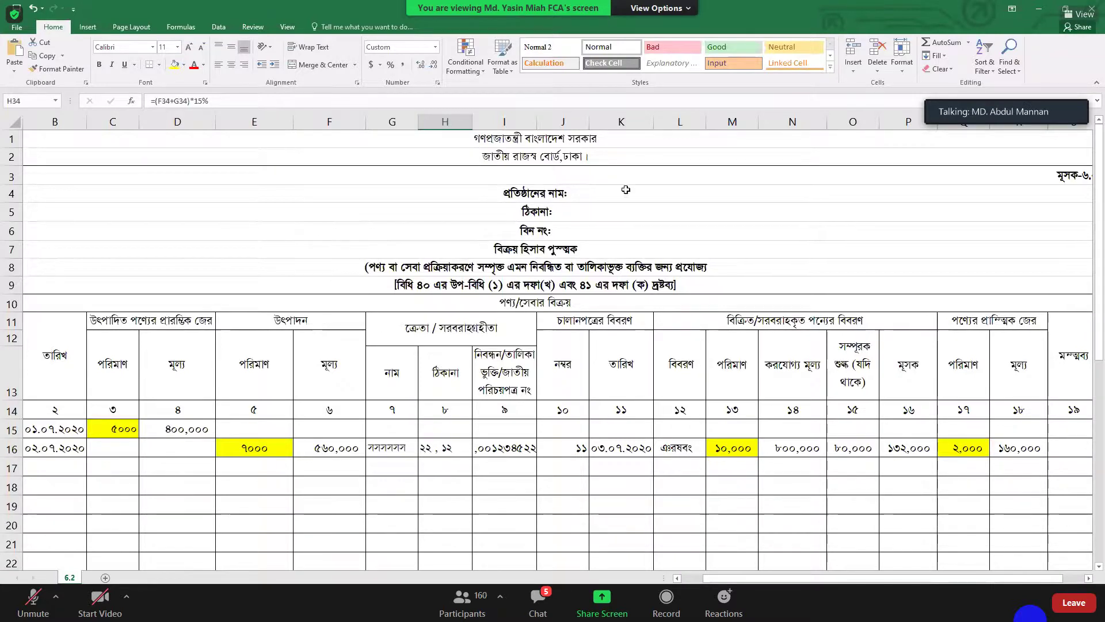
# Step: Save and close the Mushak - 6.2 workbook, and open Mushak - 6.2.1 from the VAT folder at its Bearing entry in row 16
pyautogui.hotkey('ctrl', 'w')
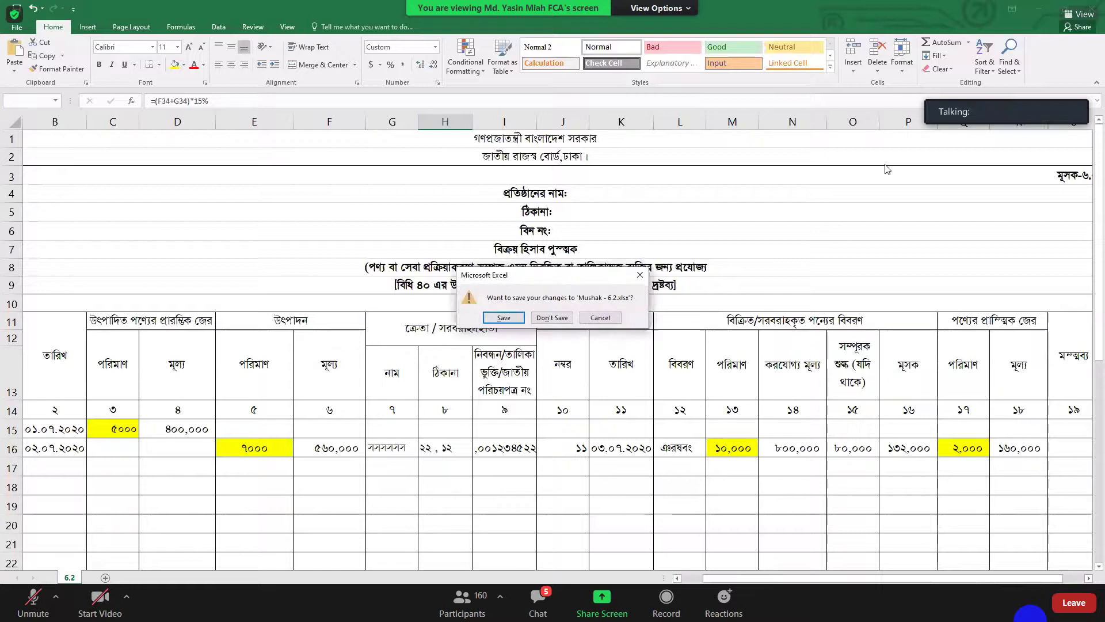
pyautogui.click(504, 317)
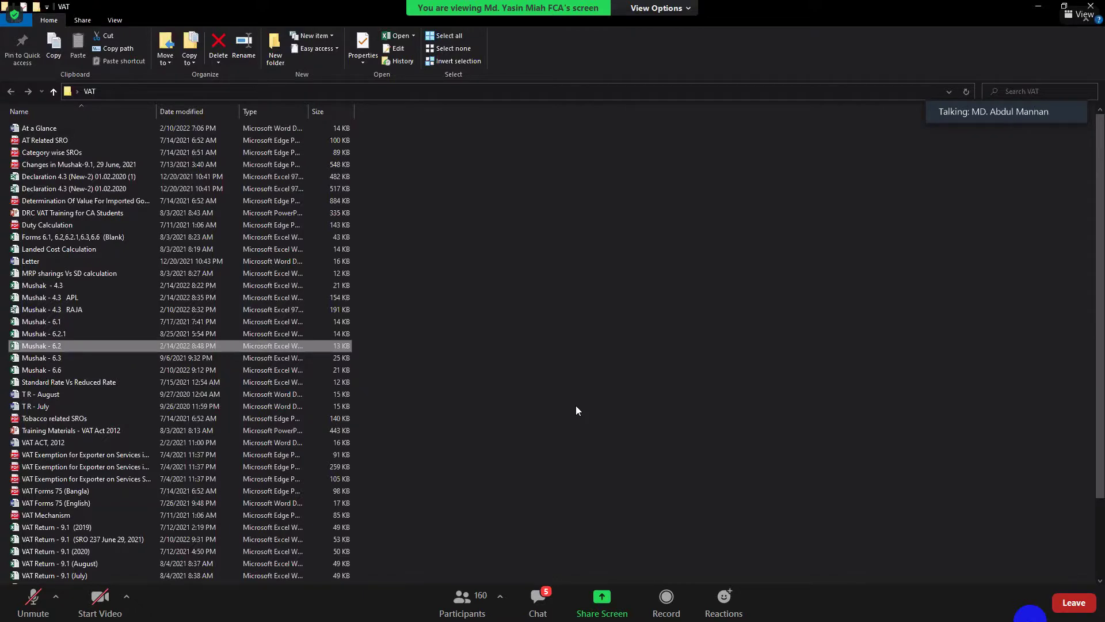
pyautogui.click(67, 335)
pyautogui.doubleClick(66, 335)
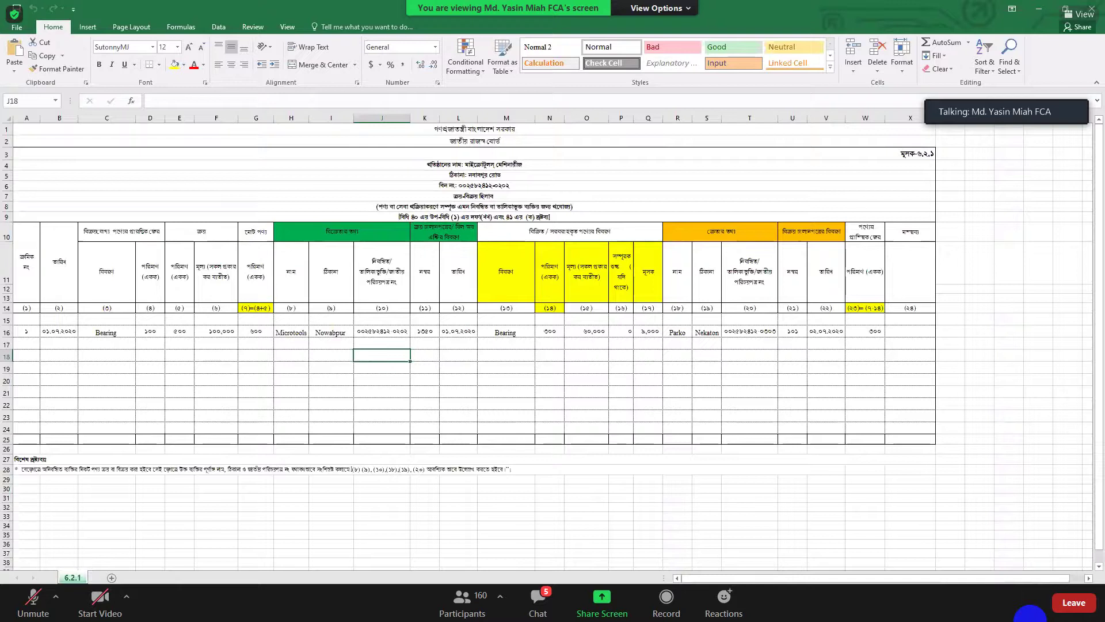
pyautogui.scroll(1, 523, 485)
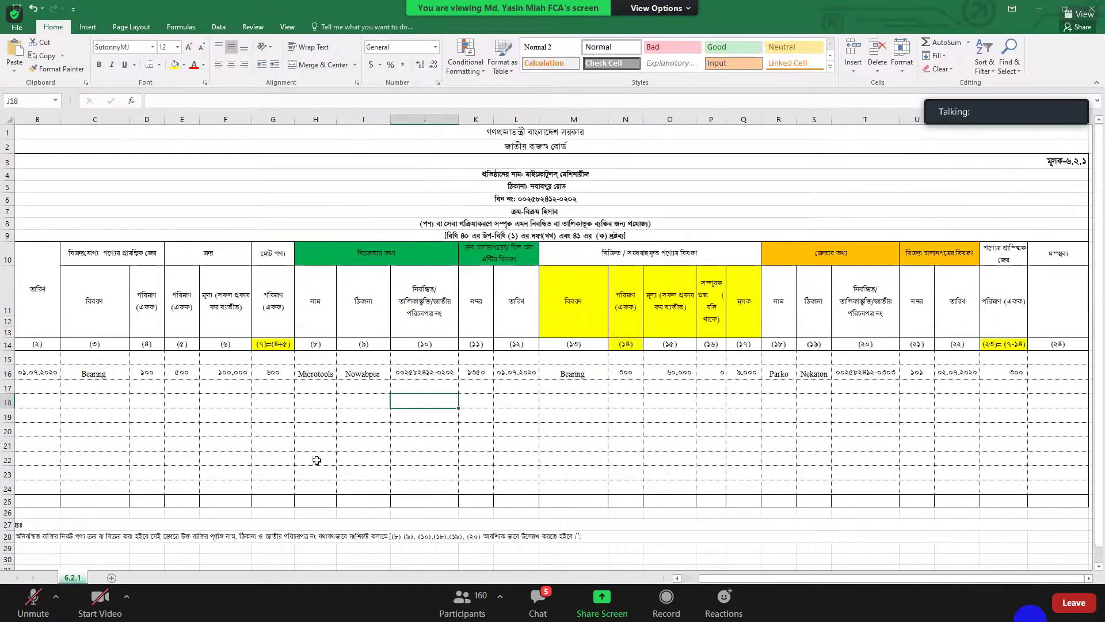
pyautogui.click(101, 375)
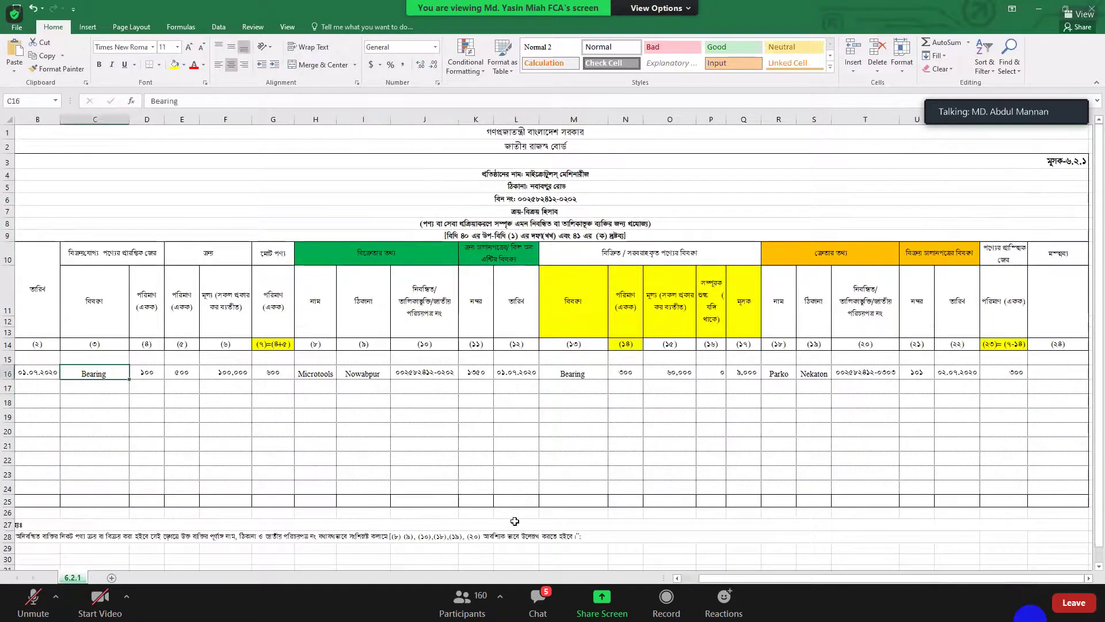
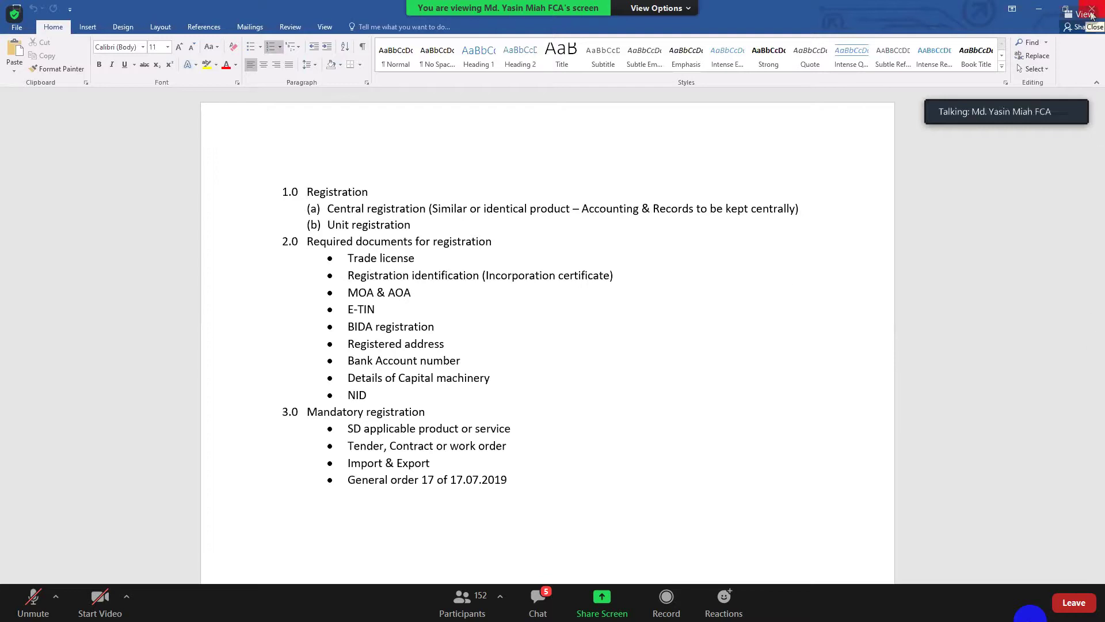
# Step: Close the registration document and open VAT Return - 9.1 (SRO 237 June 29, 2021) at the old Account Current balance adjustment section
pyautogui.click(1092, 13)
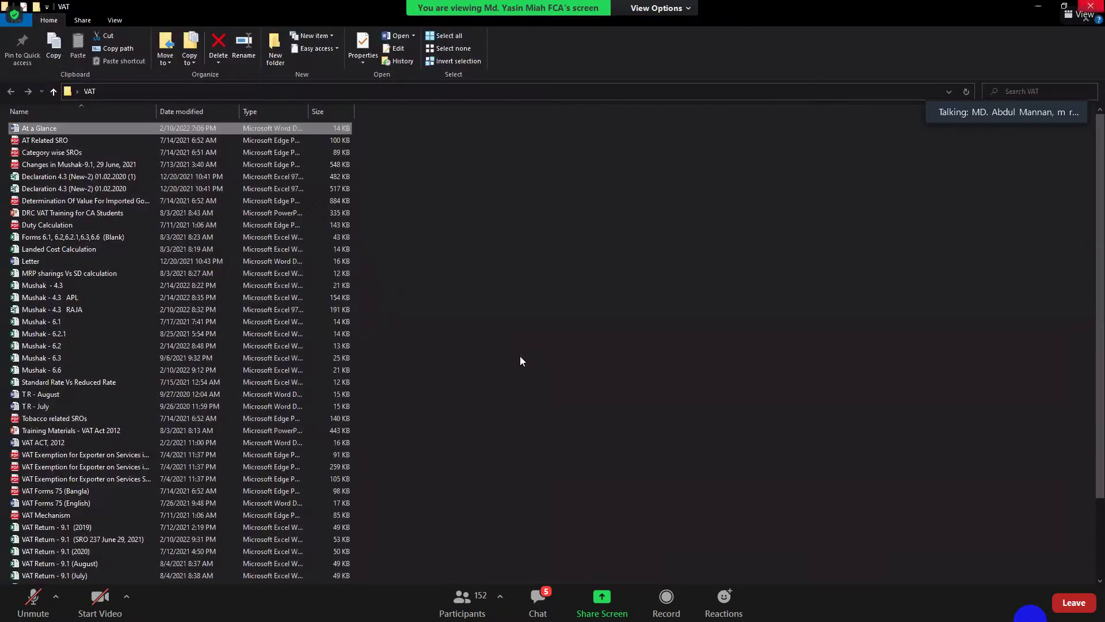
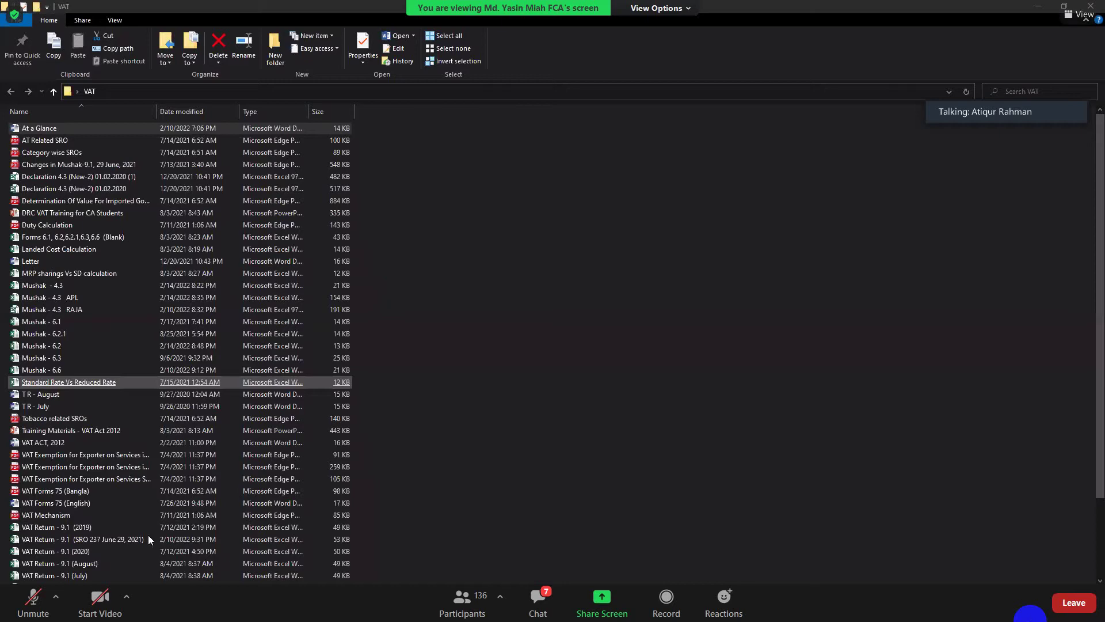
pyautogui.doubleClick(119, 541)
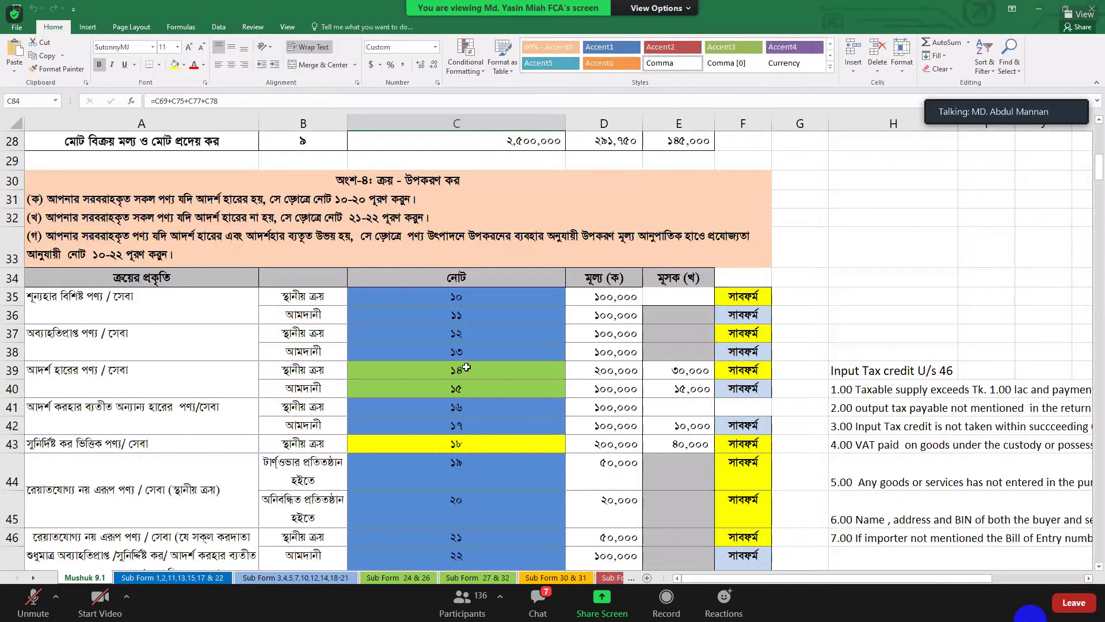
pyautogui.scroll(-19, 465, 369)
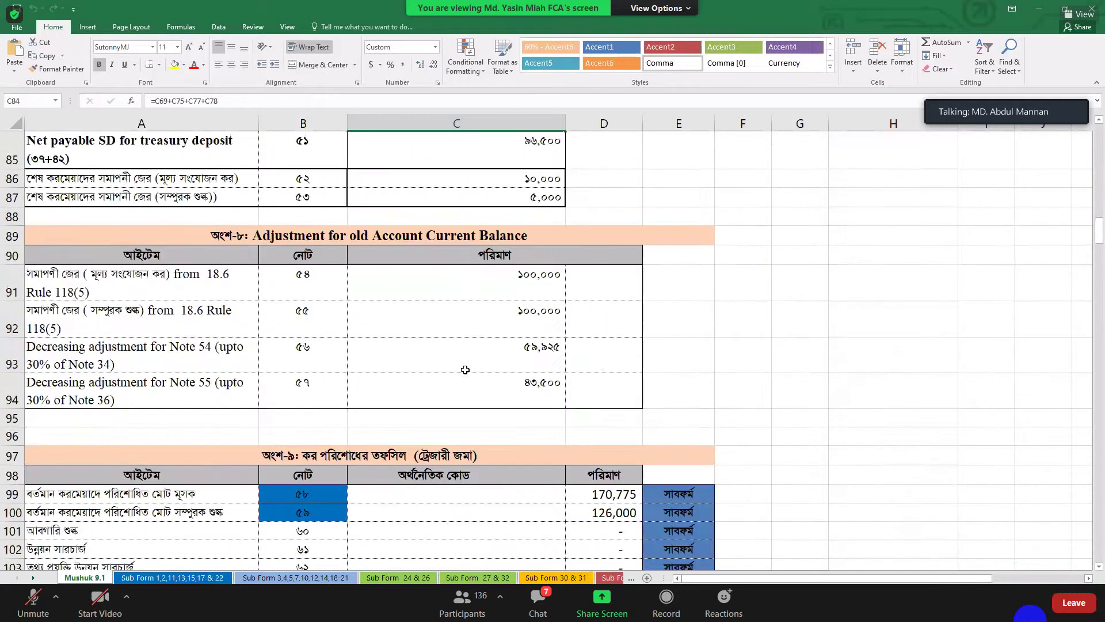
pyautogui.scroll(-5, 465, 370)
pyautogui.scroll(3, 465, 370)
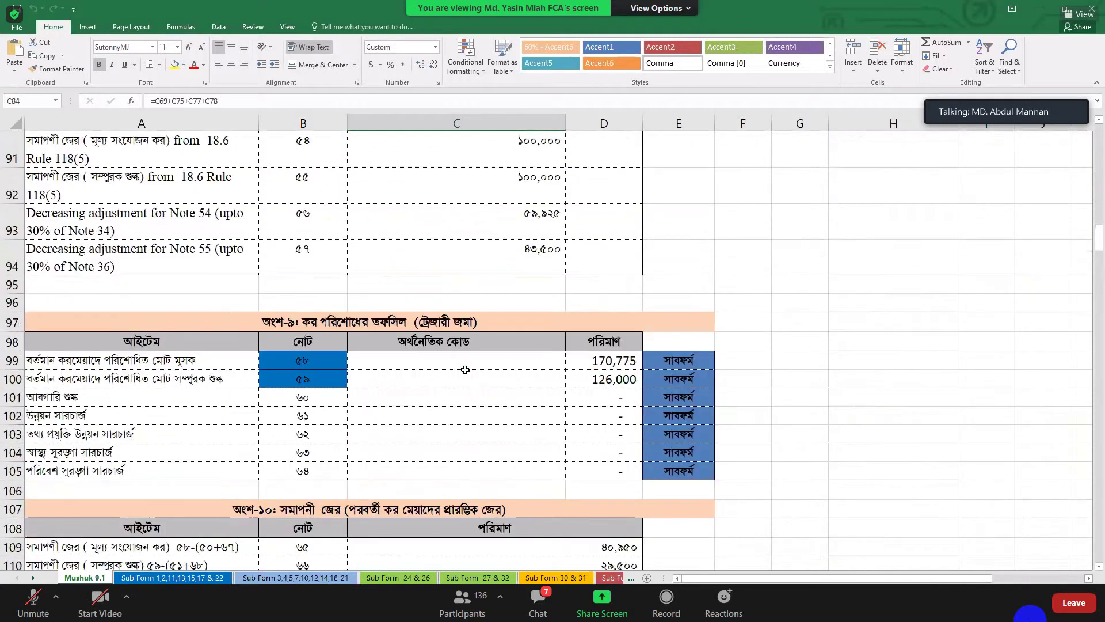
pyautogui.scroll(4, 466, 370)
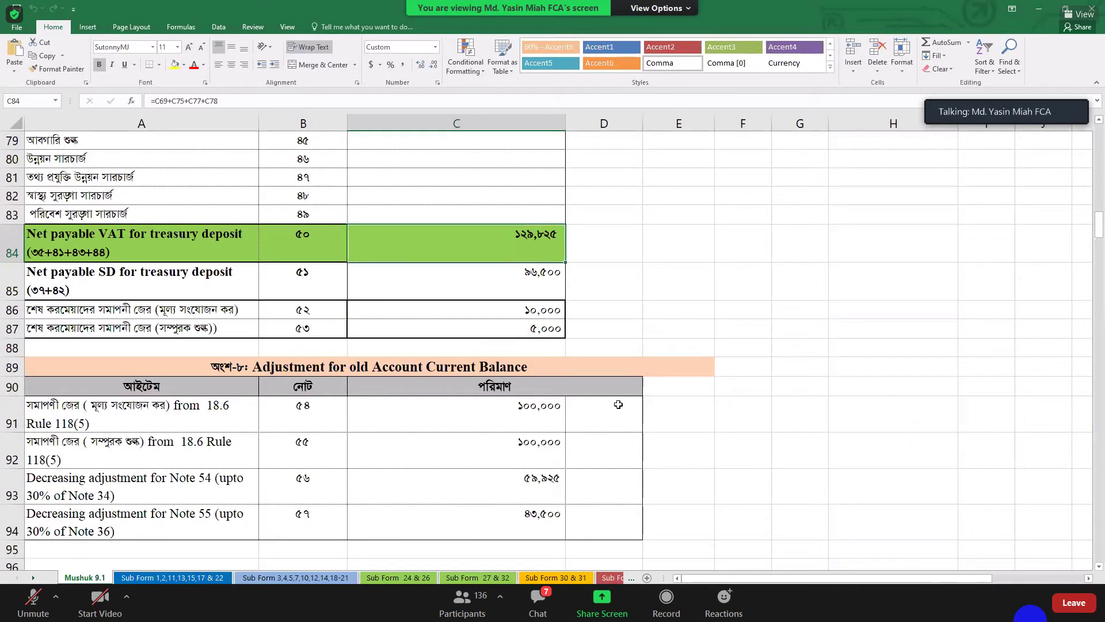
# Step: Check the Note 56 adjustment formula in C93 against Note 34, and the source of the Note 58 VAT payment in D99
pyautogui.click(552, 483)
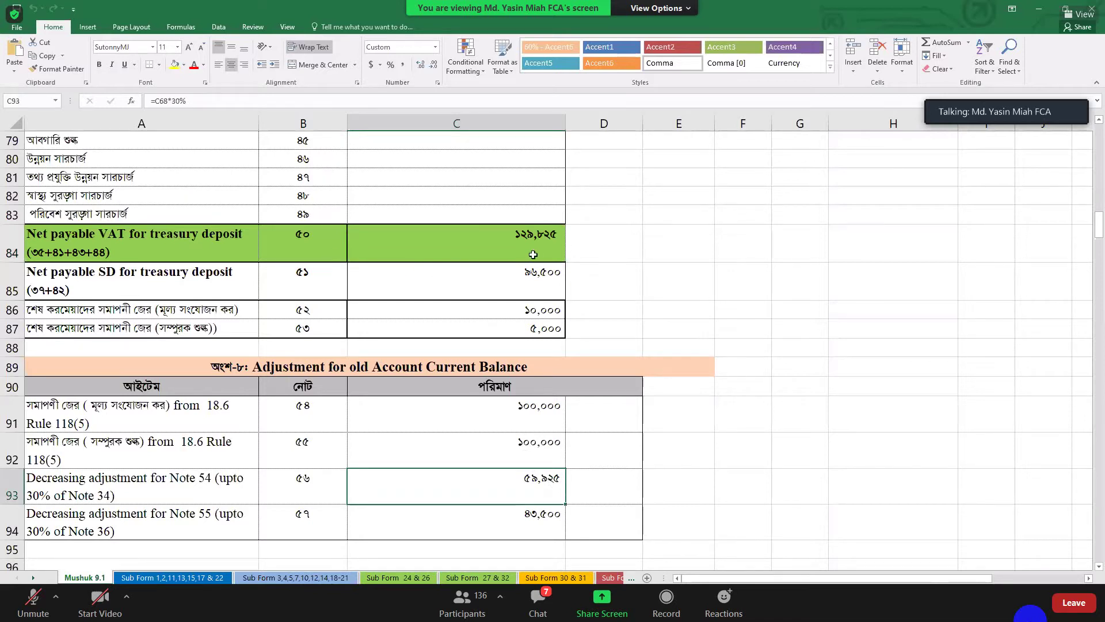
pyautogui.scroll(4, 533, 254)
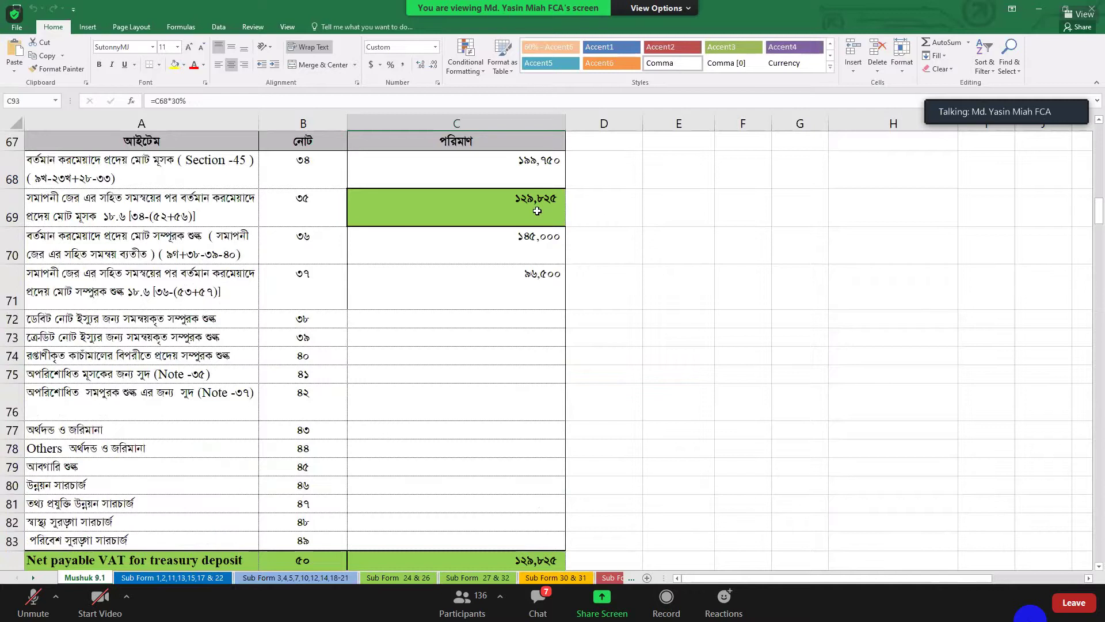
pyautogui.scroll(1, 537, 211)
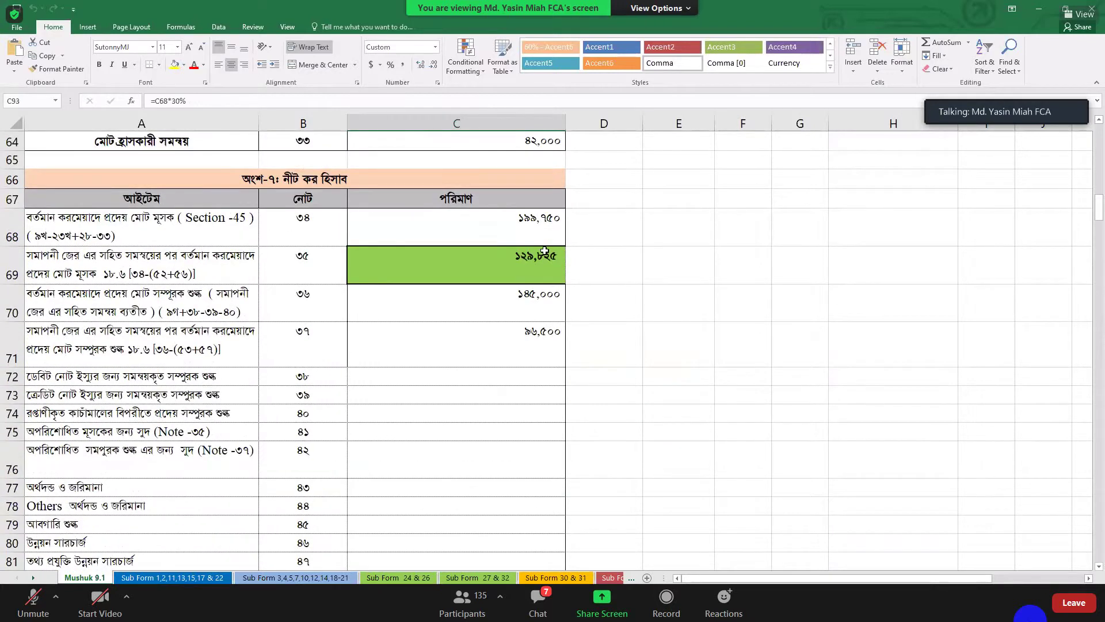
pyautogui.scroll(-8, 544, 251)
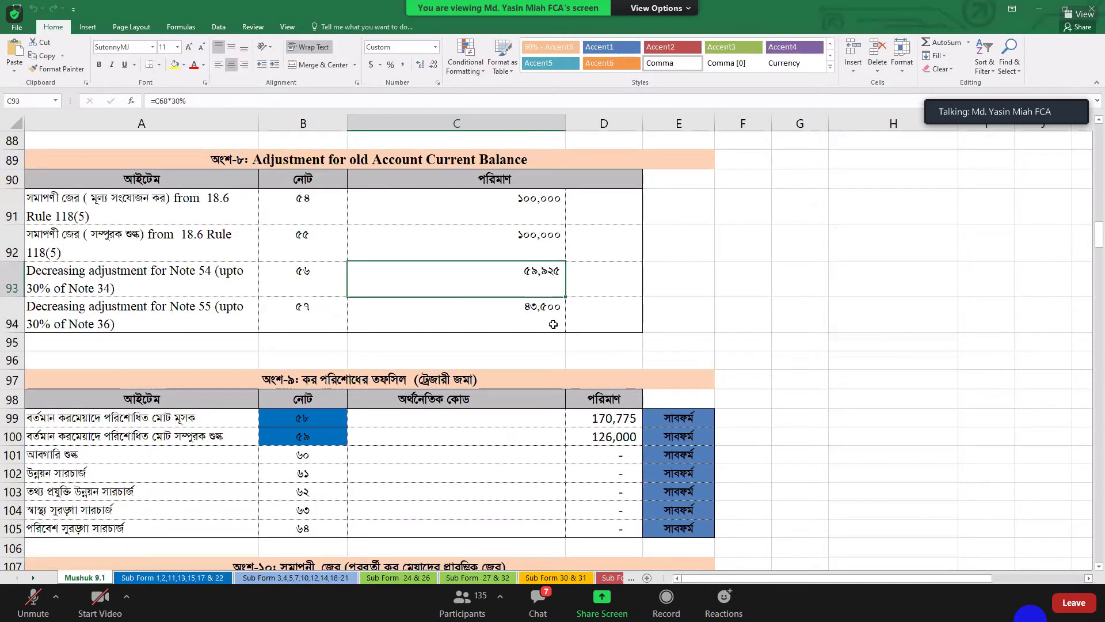
pyautogui.click(622, 417)
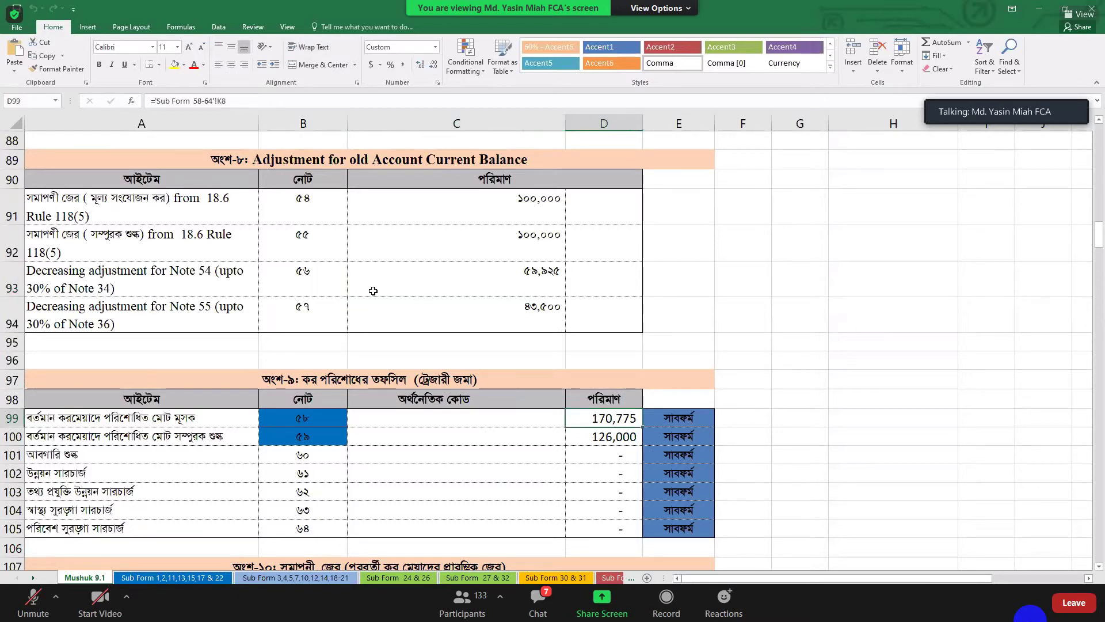
pyautogui.click(325, 281)
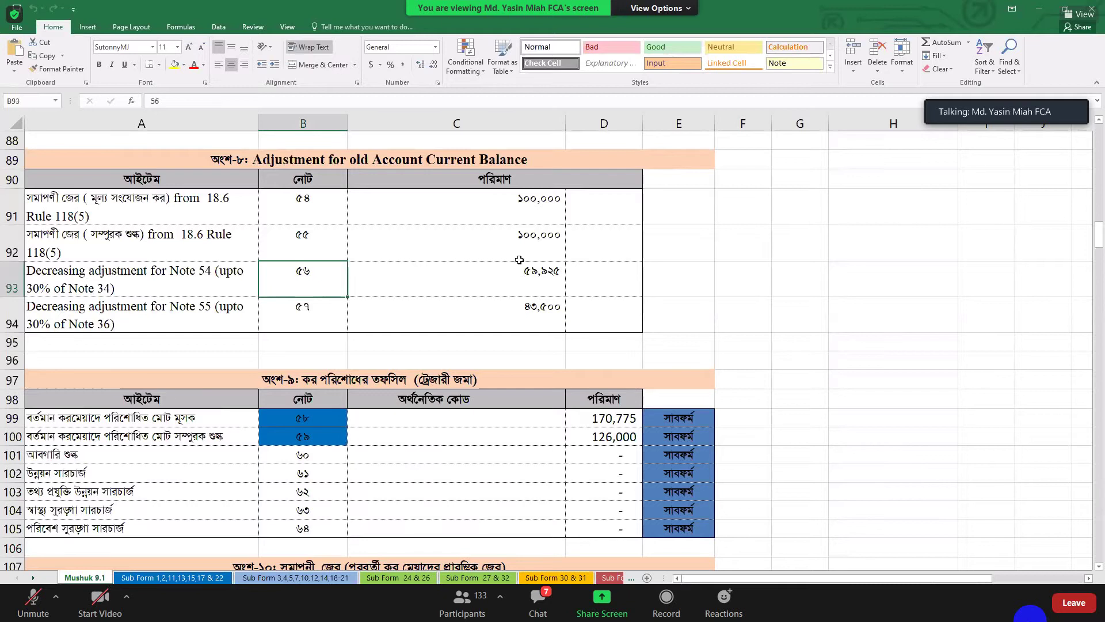
# Step: Review the list of Input Tax credit restrictions under section 46, starting at H39 beside the purchase section, through item 15.00 on supply below input cost
pyautogui.scroll(15, 577, 261)
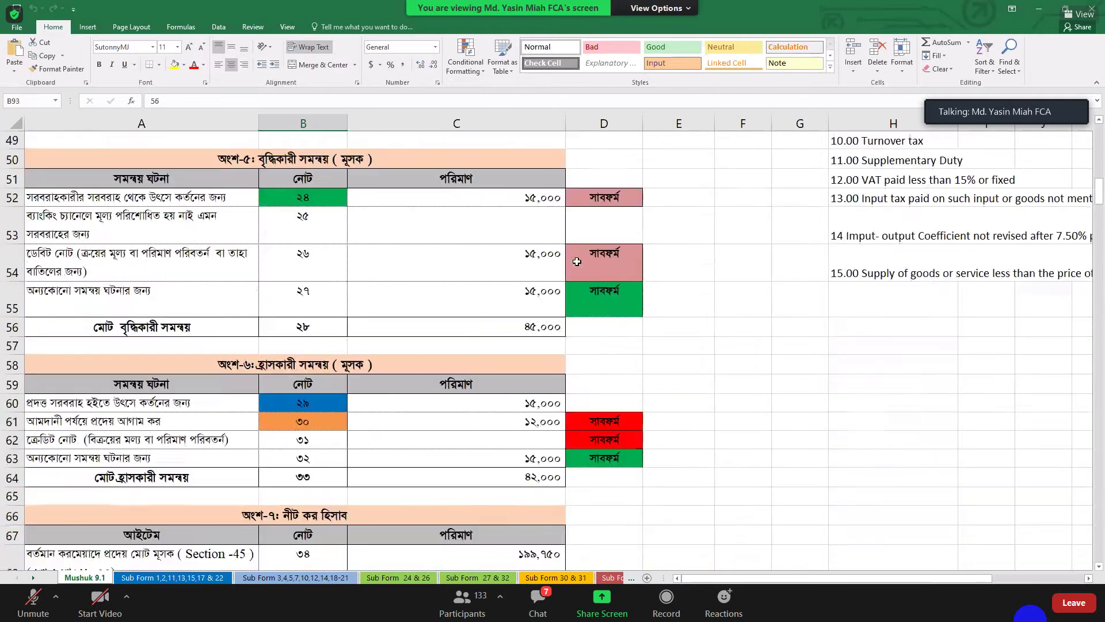
pyautogui.scroll(4, 696, 252)
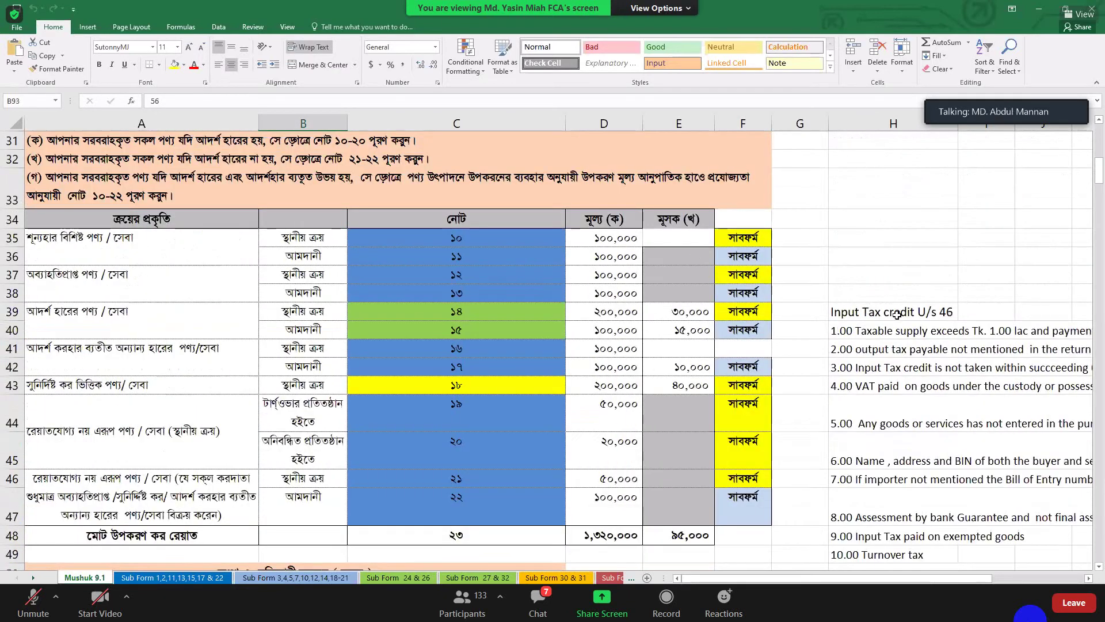
pyautogui.click(929, 320)
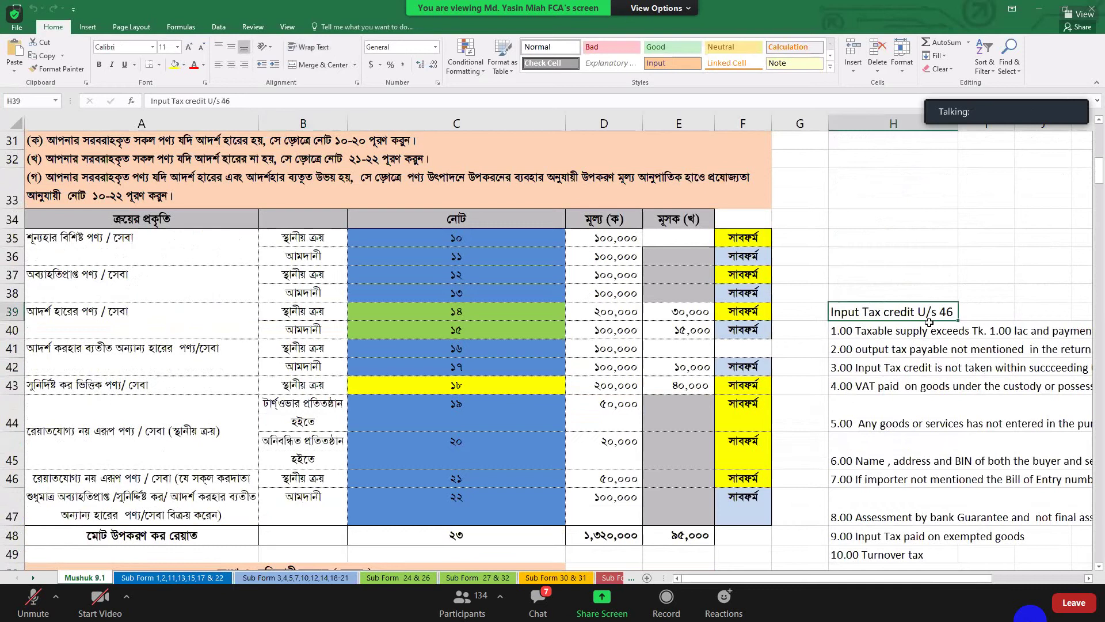
pyautogui.hscroll(2, 929, 322)
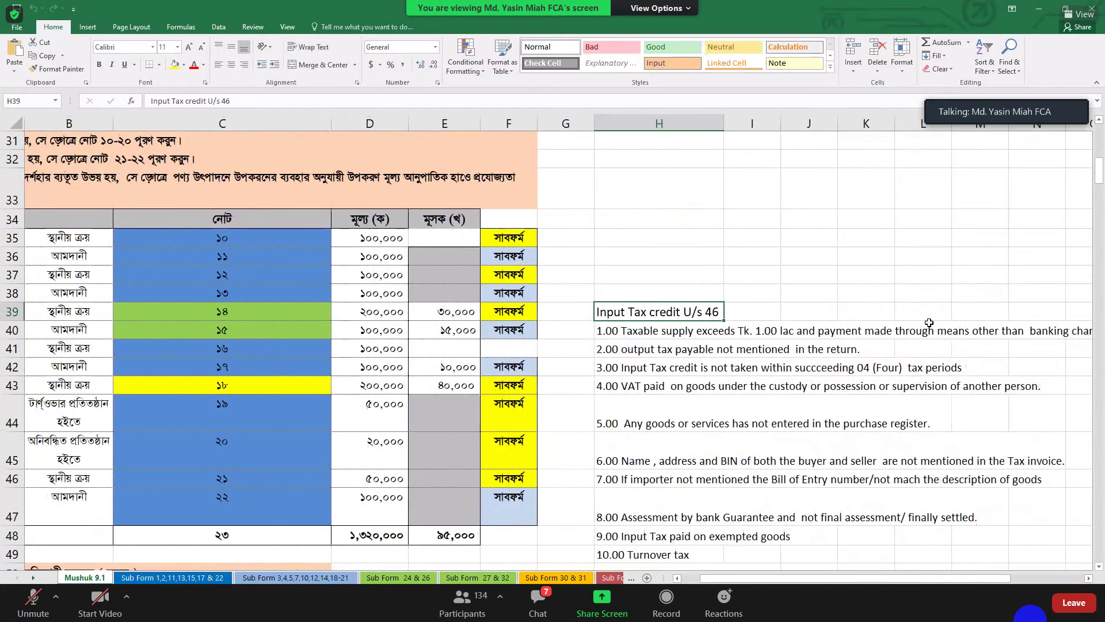
pyautogui.hscroll(2, 930, 323)
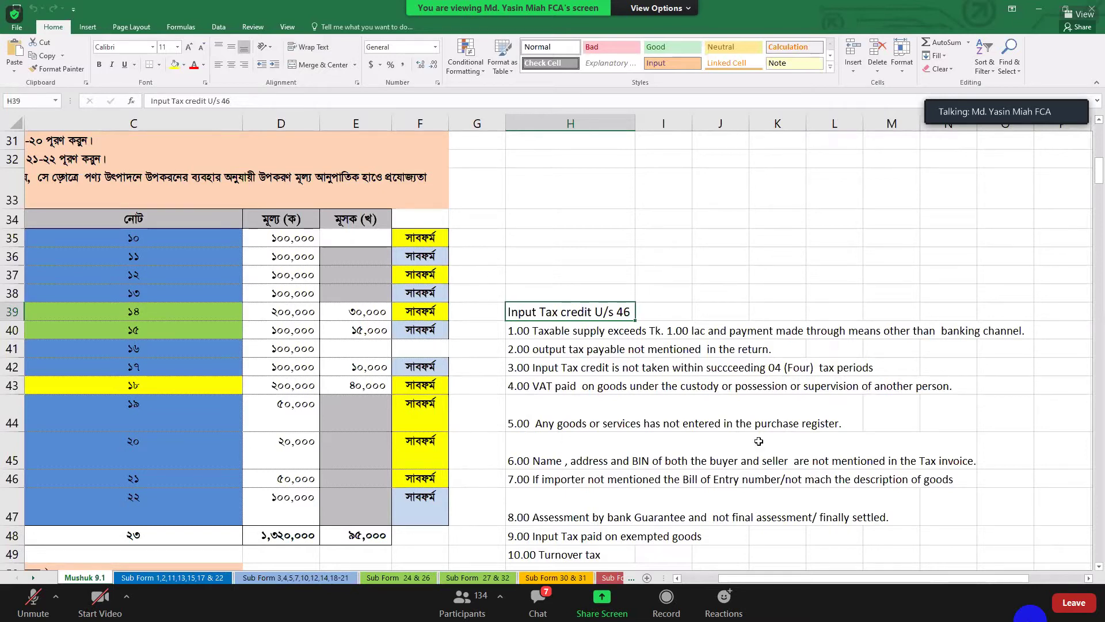
pyautogui.scroll(-3, 759, 441)
pyautogui.scroll(2, 759, 441)
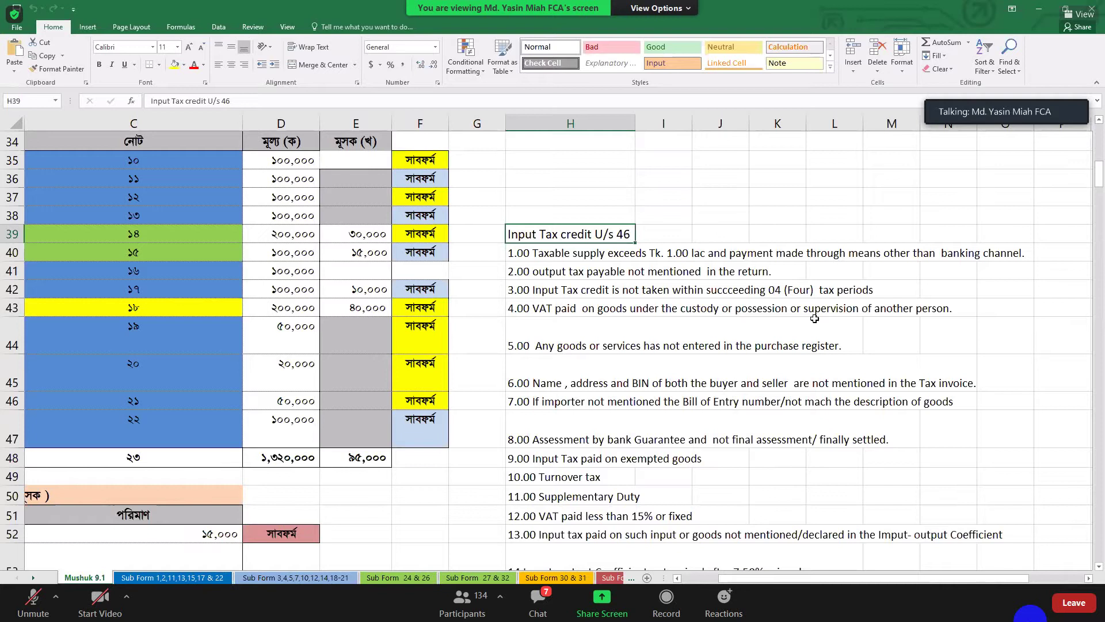
pyautogui.scroll(-2, 737, 352)
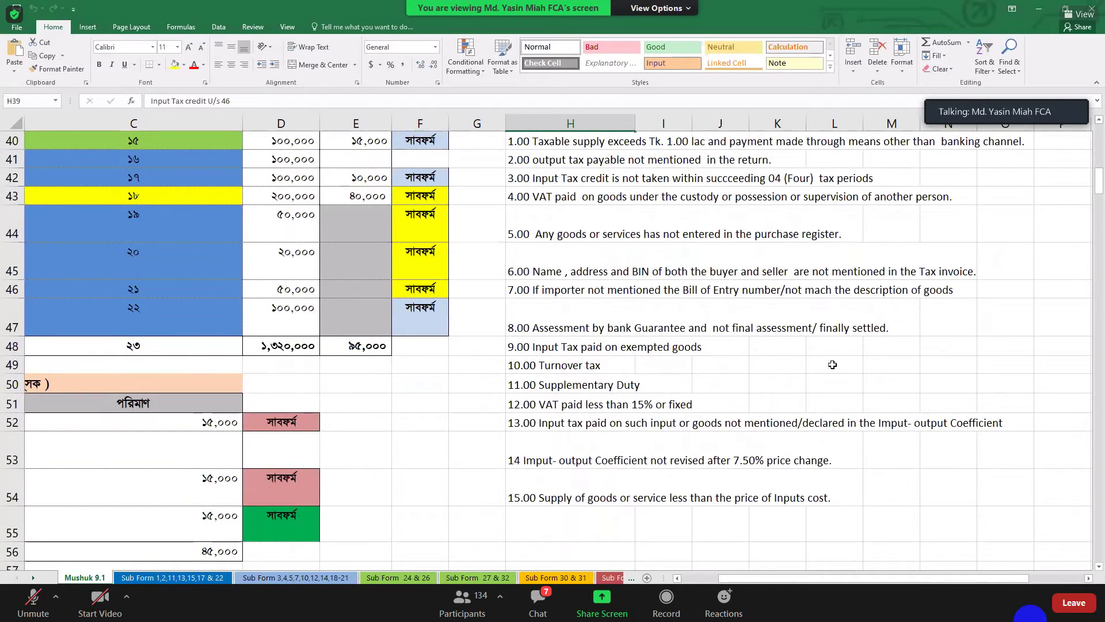
pyautogui.scroll(-2, 833, 365)
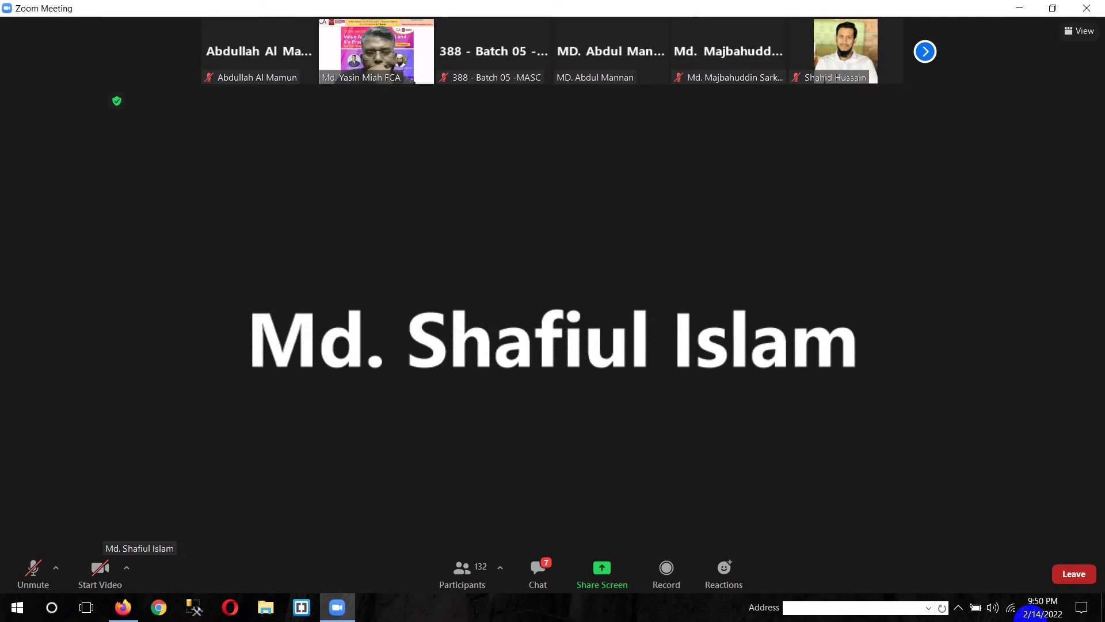
pyautogui.click(959, 609)
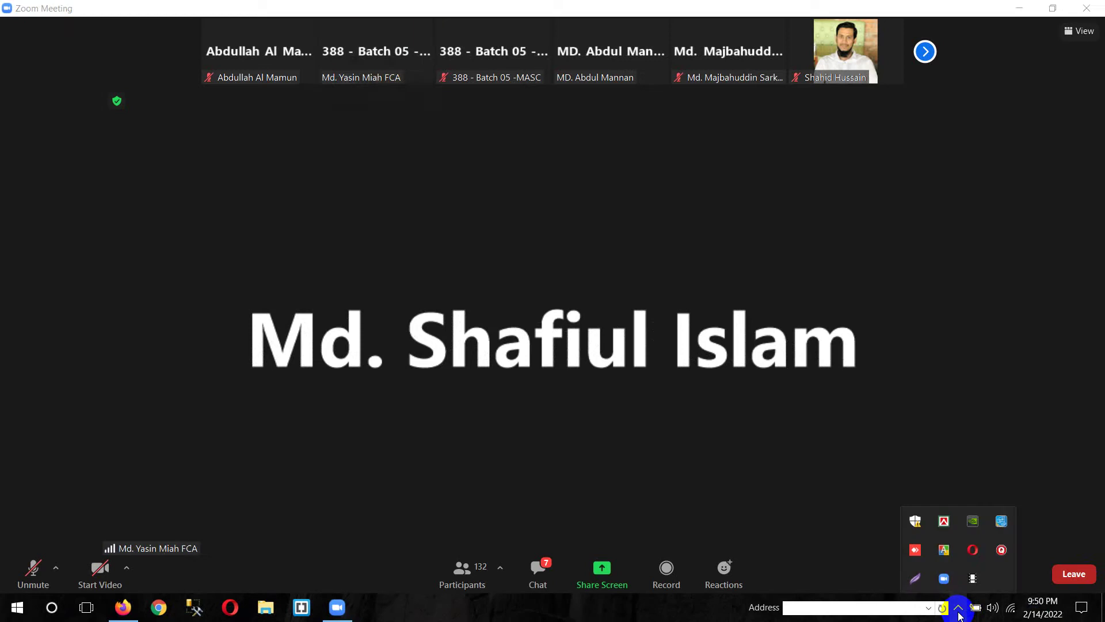
pyautogui.click(1055, 496)
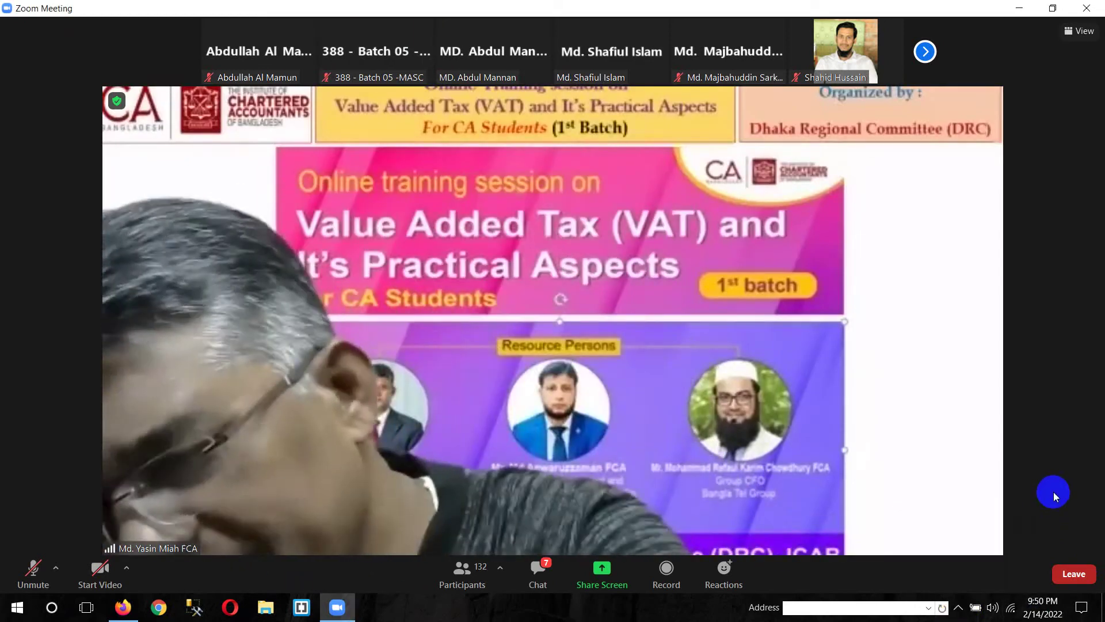